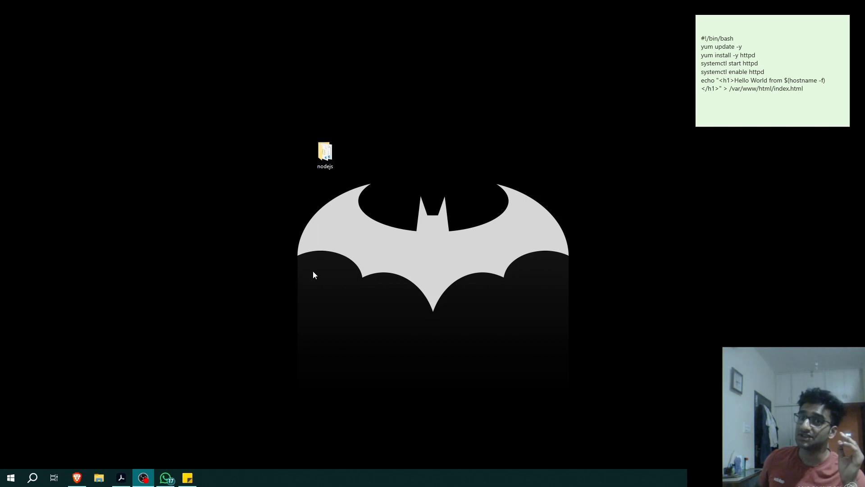
- Switch to the Brave browser with the EC2 console, start launching an instance and name it "ALB Web server"
click(77, 477)
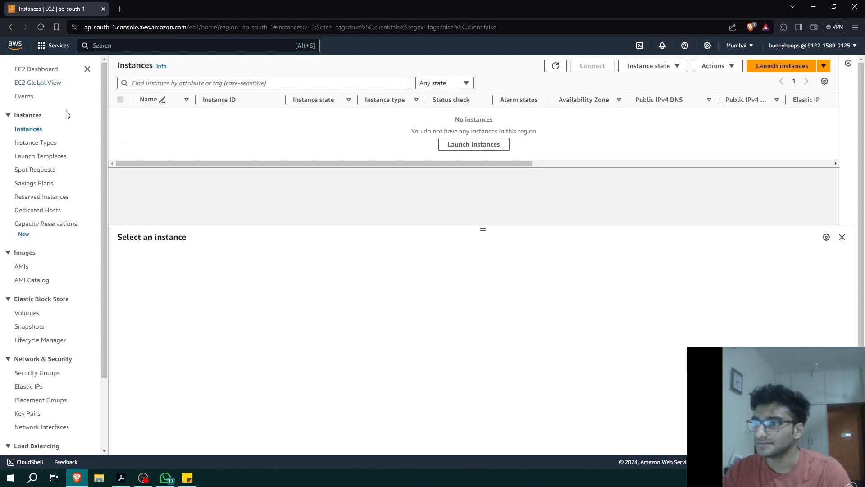
click(24, 133)
click(784, 68)
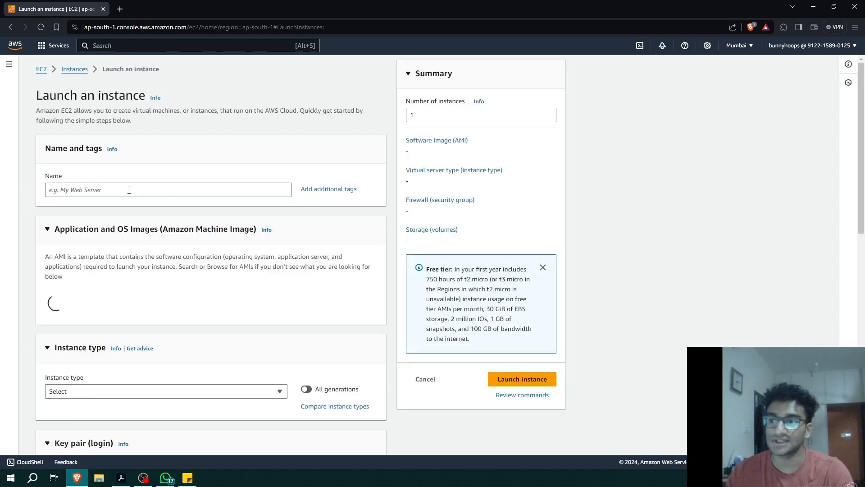
click(129, 190)
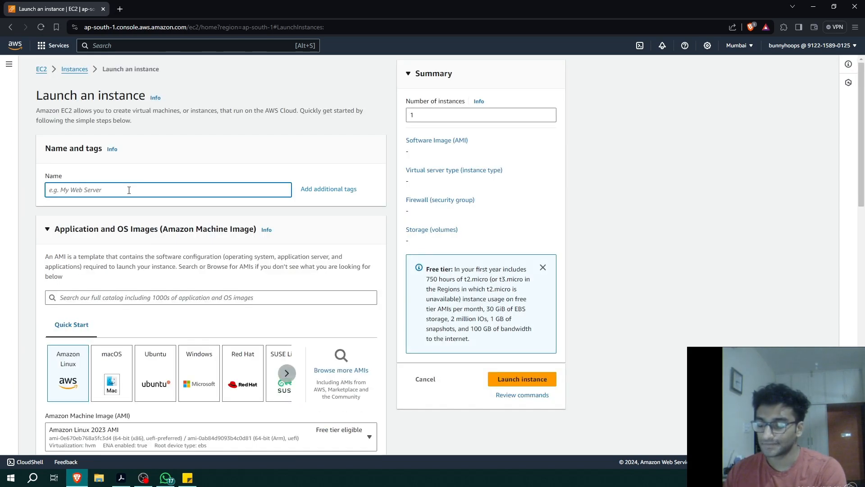
text(ALB)
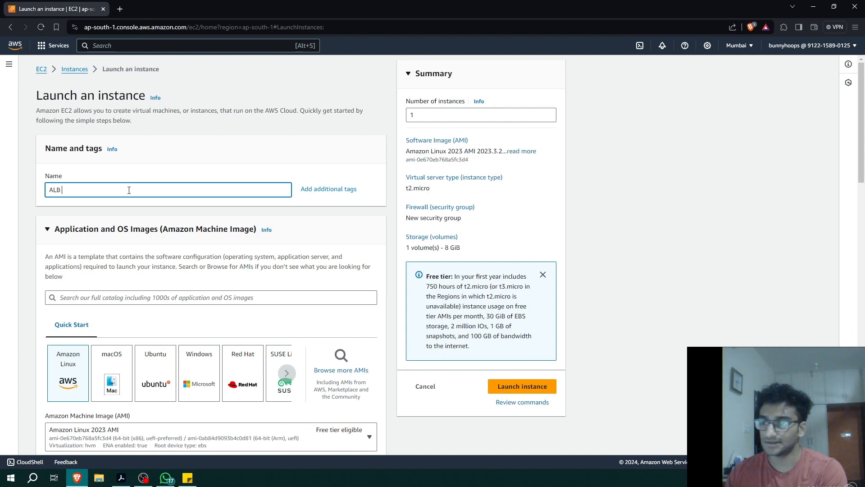
text( Web server)
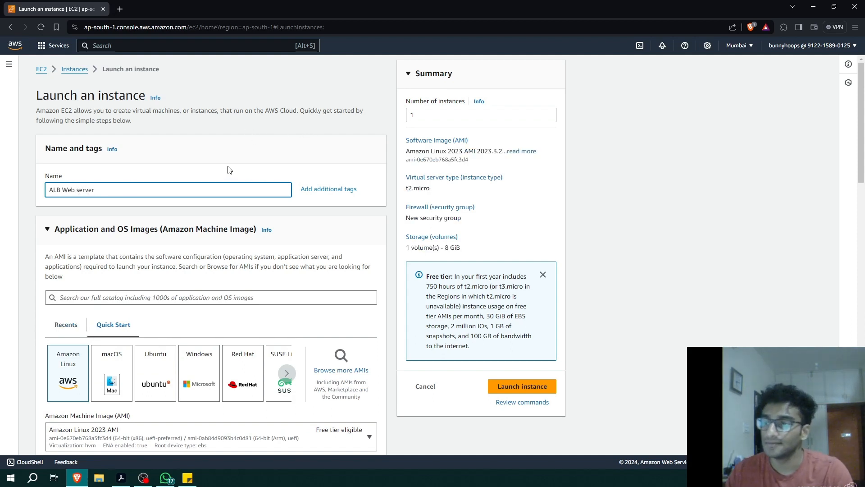
- Keep the Amazon Linux 2023 AMI and t2.micro instance type, and choose to proceed without a key pair
scroll(139, 175, down, 2)
scroll(124, 173, down, 2)
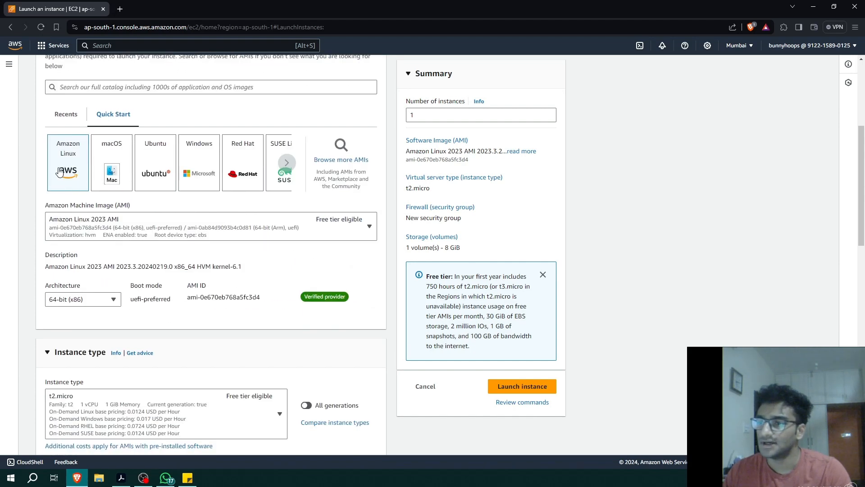
click(129, 220)
click(168, 221)
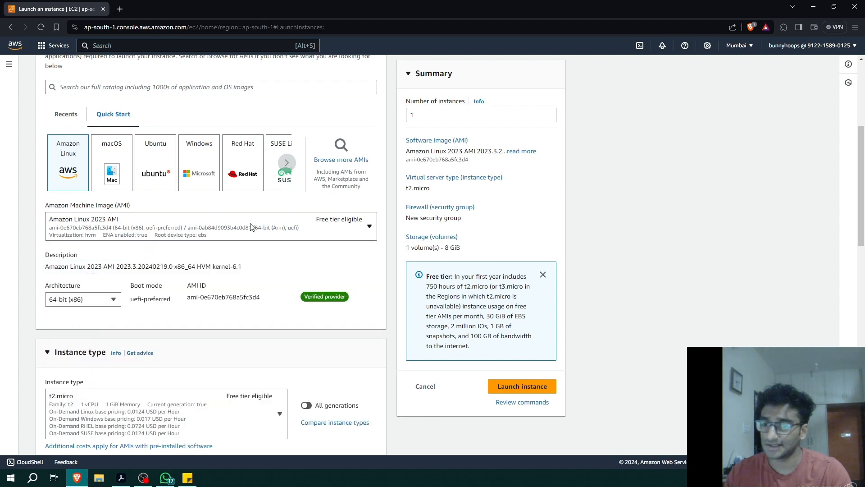
scroll(183, 194, down, 2)
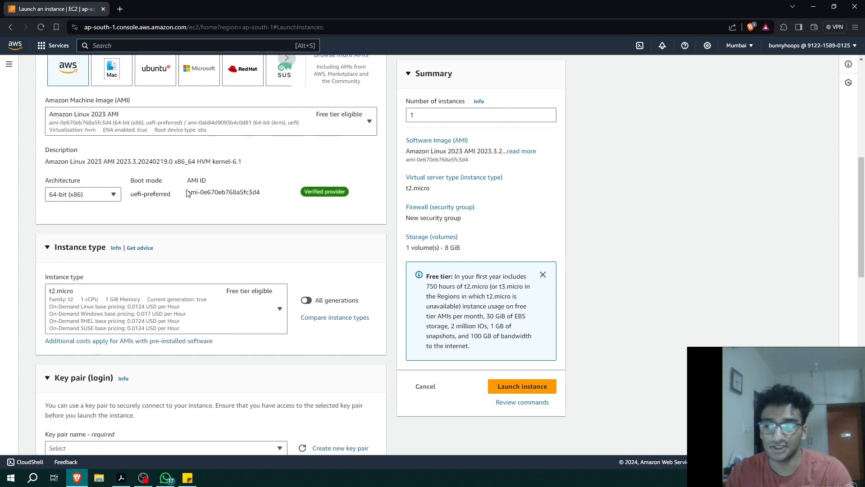
scroll(129, 202, down, 2)
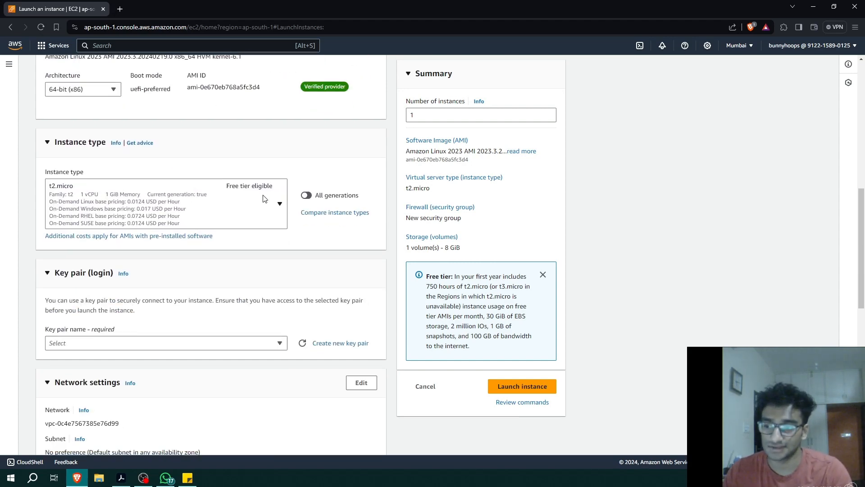
scroll(264, 199, down, 2)
click(276, 238)
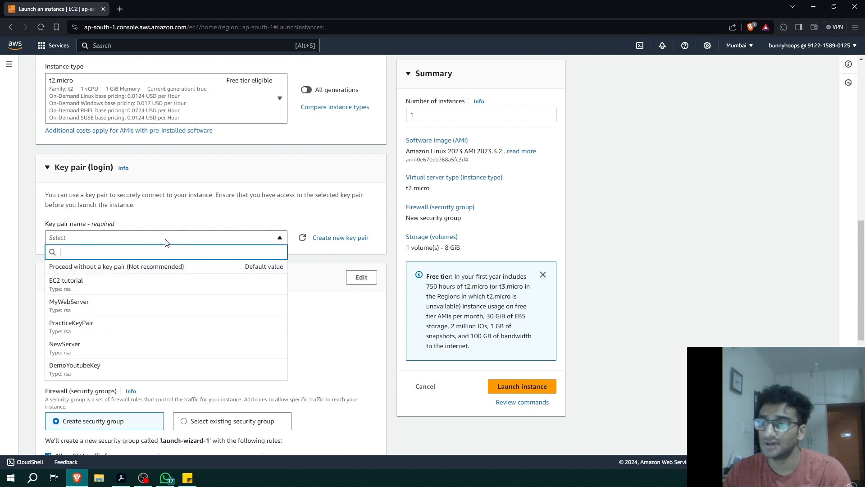
click(144, 269)
scroll(246, 223, down, 2)
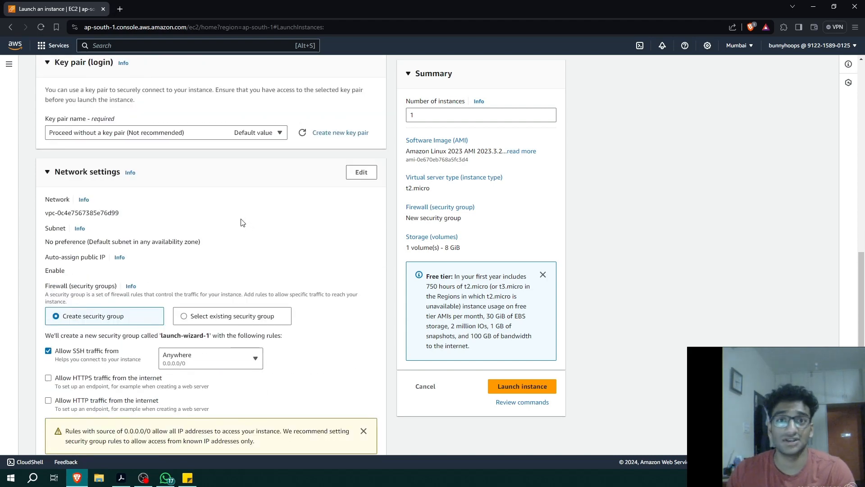
- Allow HTTP traffic from the internet in the new security group's rules, keeping SSH allowed from anywhere
scroll(179, 212, down, 2)
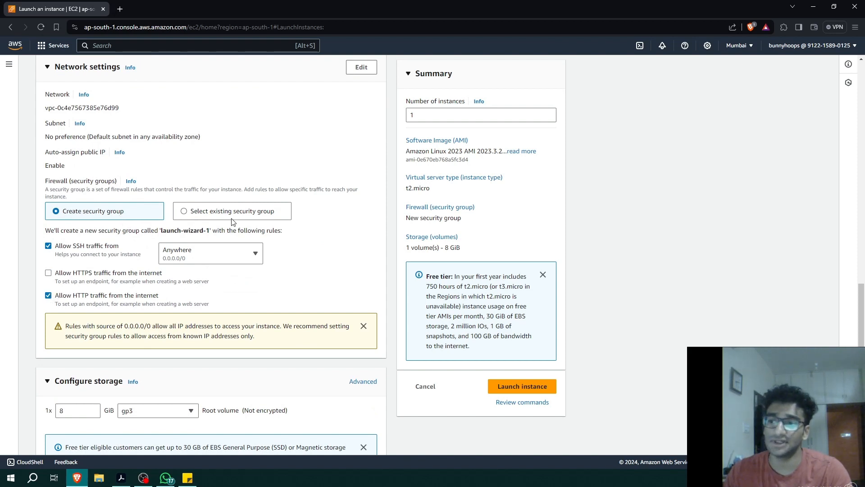
scroll(210, 183, down, 2)
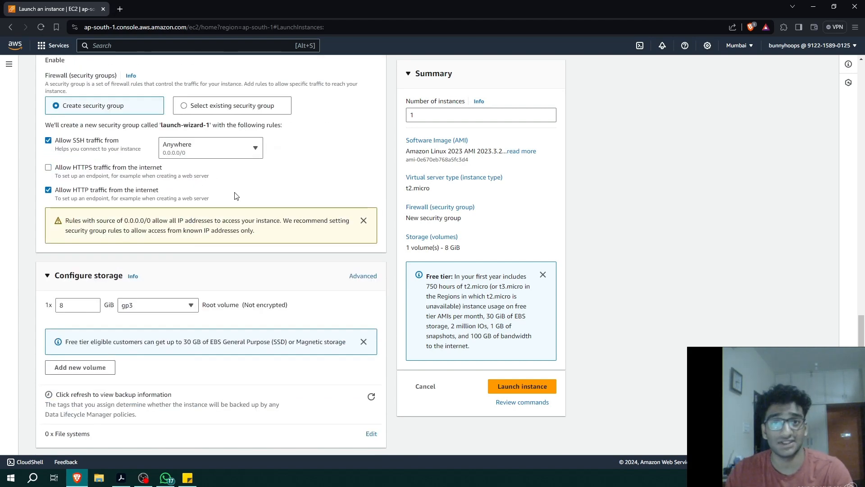
scroll(193, 191, down, 1)
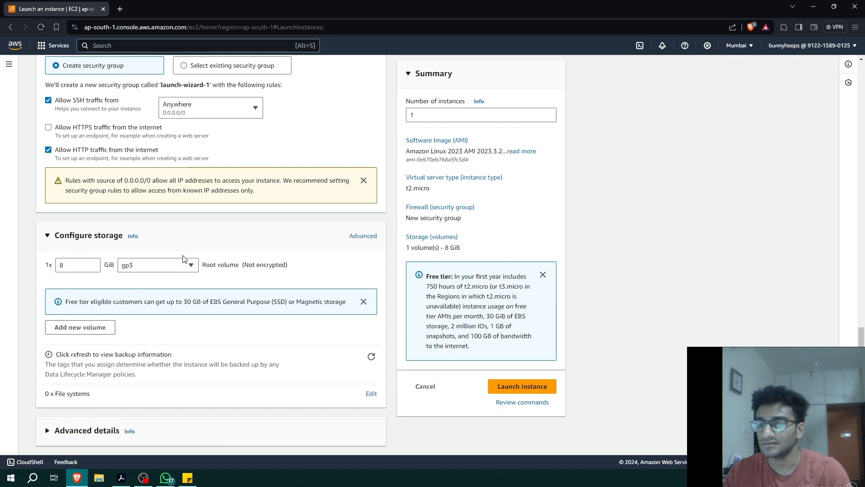
- Copy the httpd bash script from the sticky note into the instance's user data under the advanced details and review it
click(96, 430)
scroll(98, 392, down, 12)
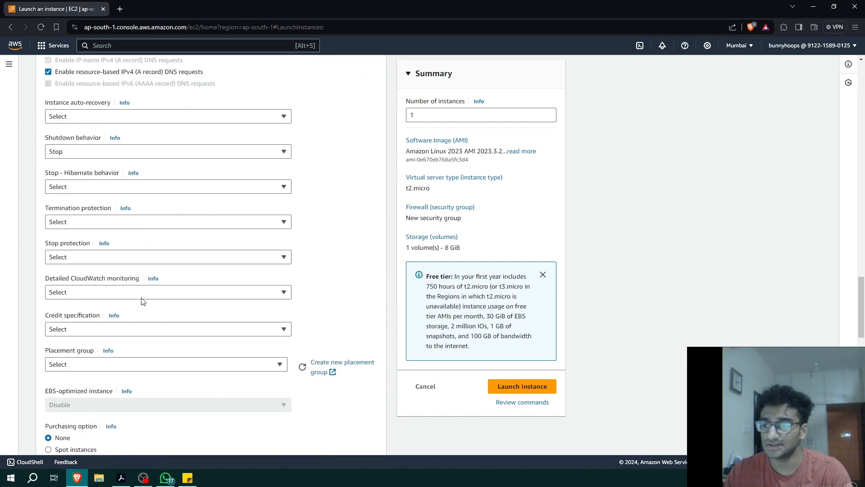
scroll(141, 301, down, 20)
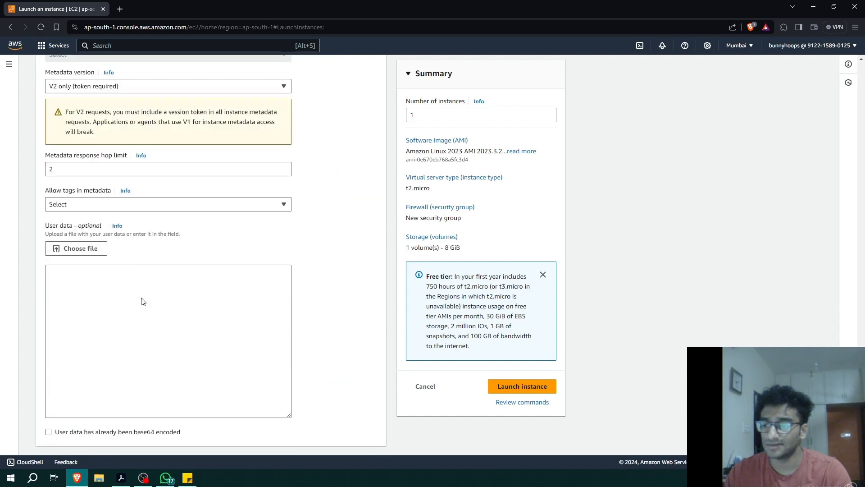
click(141, 301)
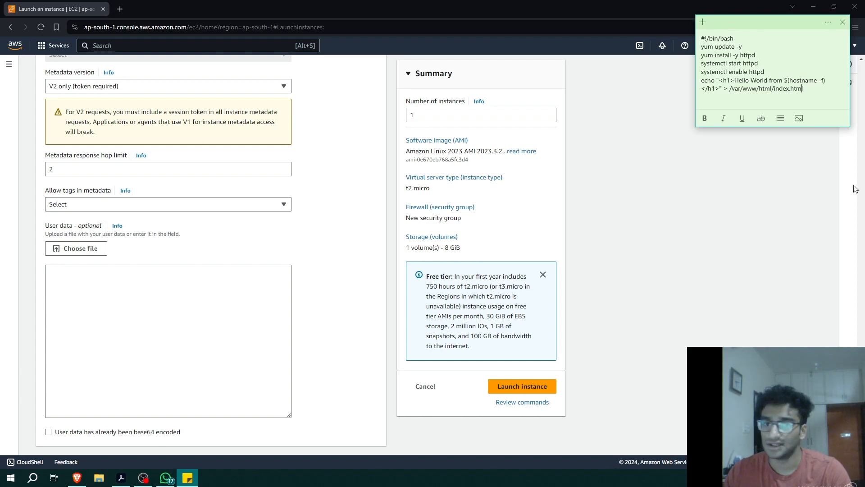
drag(806, 89, 691, 37)
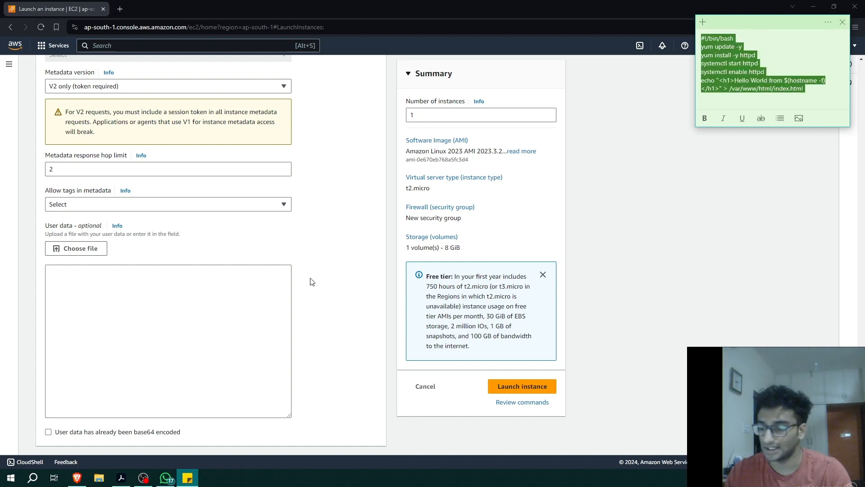
key(ctrl+c)
click(244, 322)
key(ctrl+v)
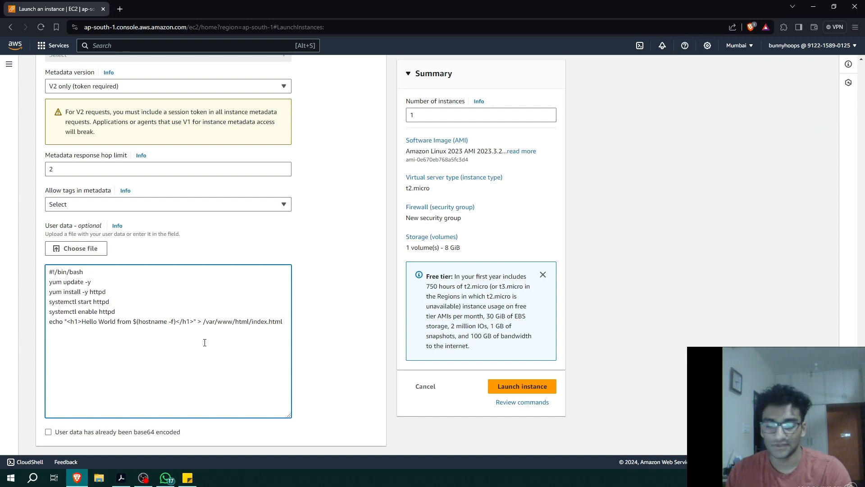
key(ctrl+plus)
key(ctrl+plus)
scroll(221, 342, down, 3)
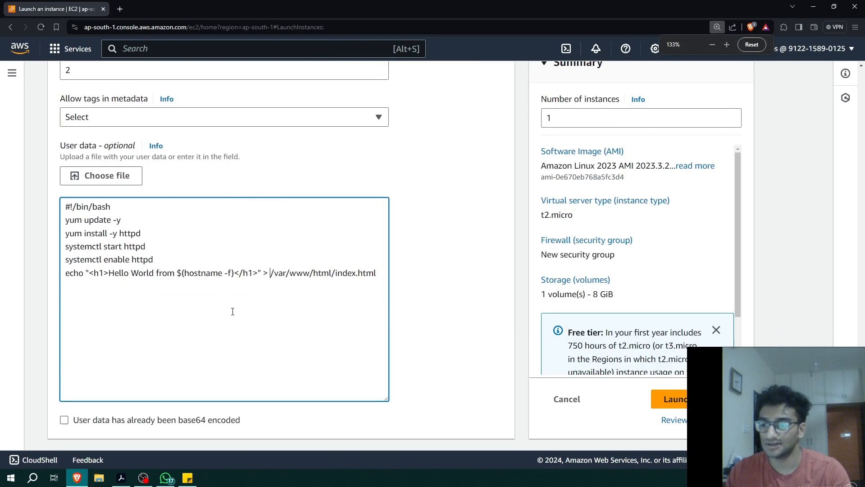
drag(377, 275, 61, 198)
click(307, 317)
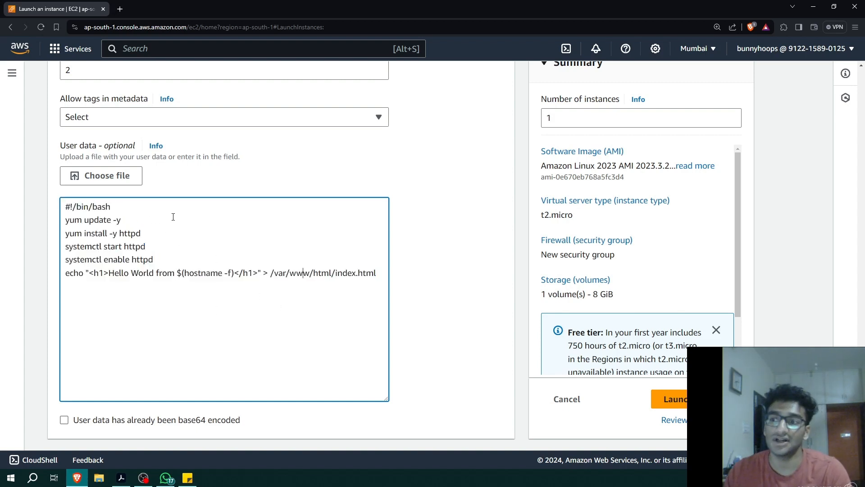
- Set the number of instances to 2 and launch them
click(586, 113)
key(BackSpace)
text(2)
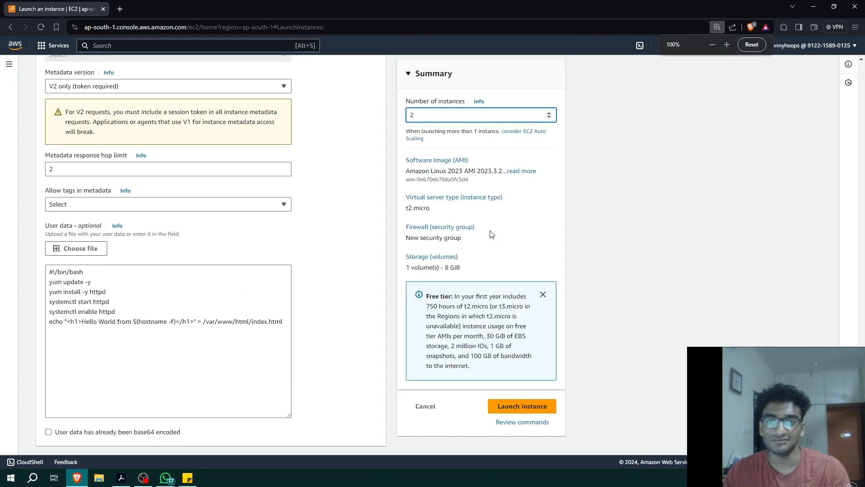
key(ctrl+minus)
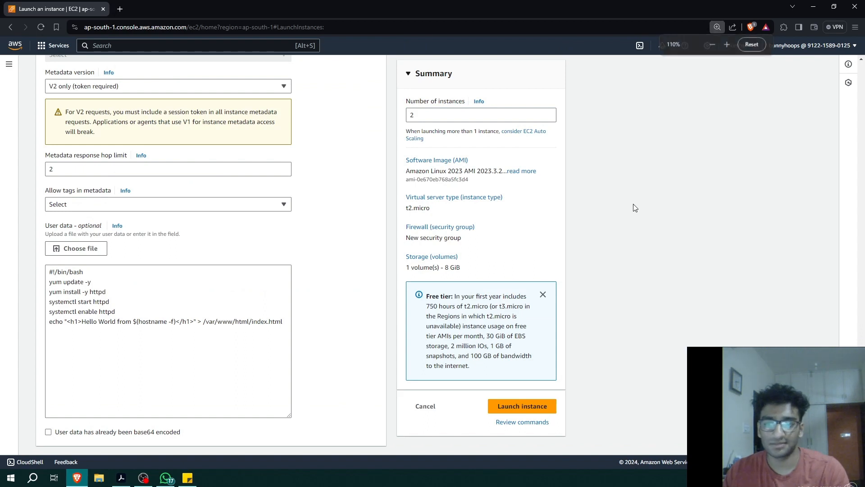
key(ctrl+plus)
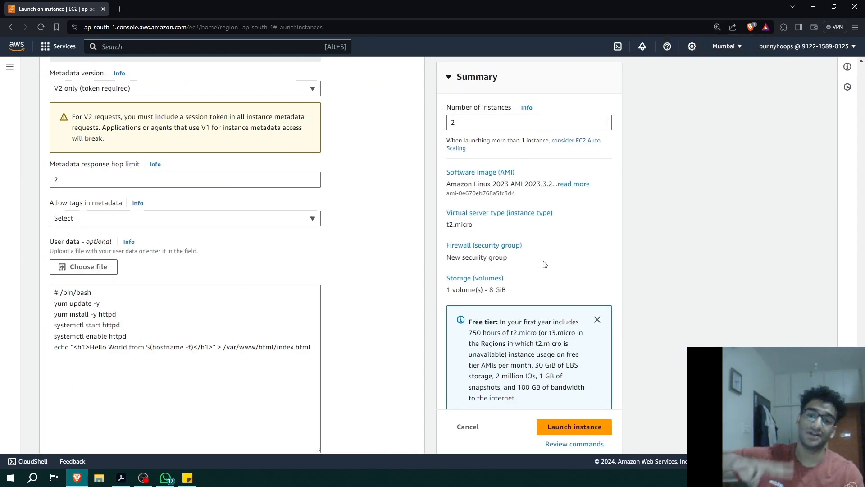
click(572, 426)
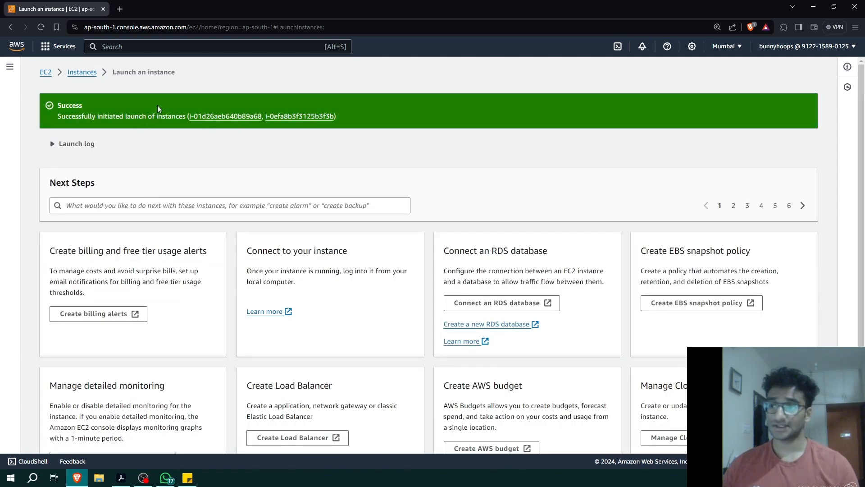
- Open the refreshed instances list and rename the first new instance "ALB Web server 1"
click(87, 74)
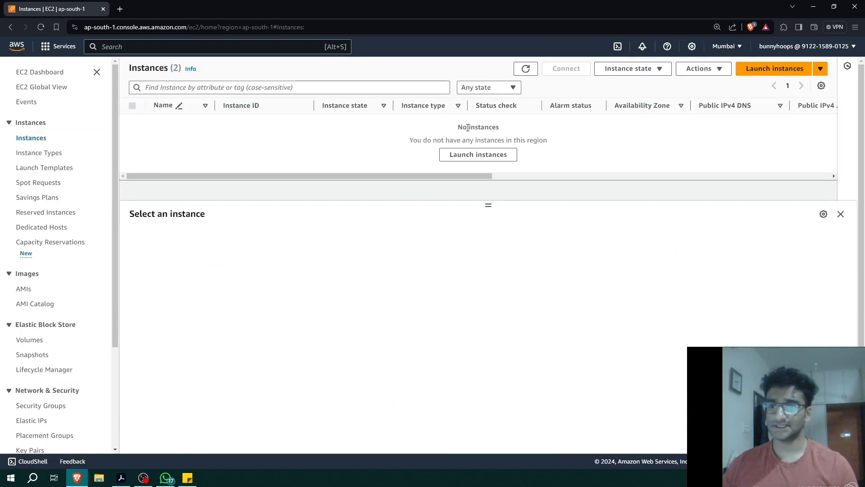
click(526, 68)
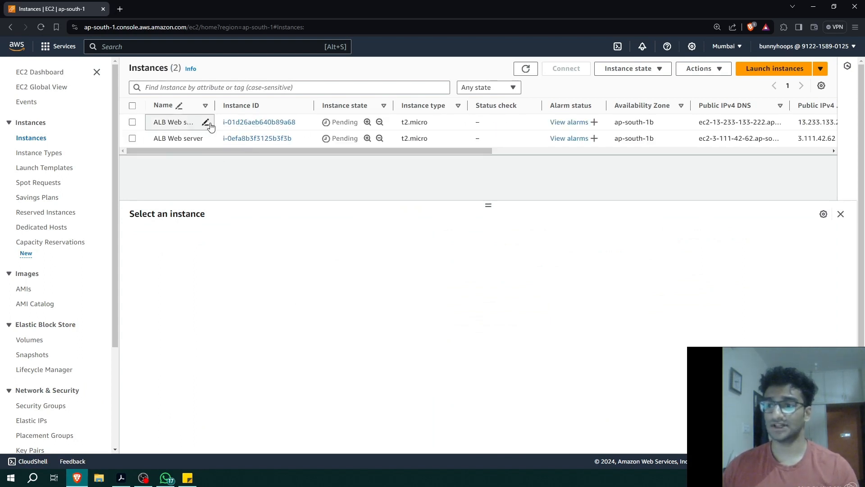
click(208, 124)
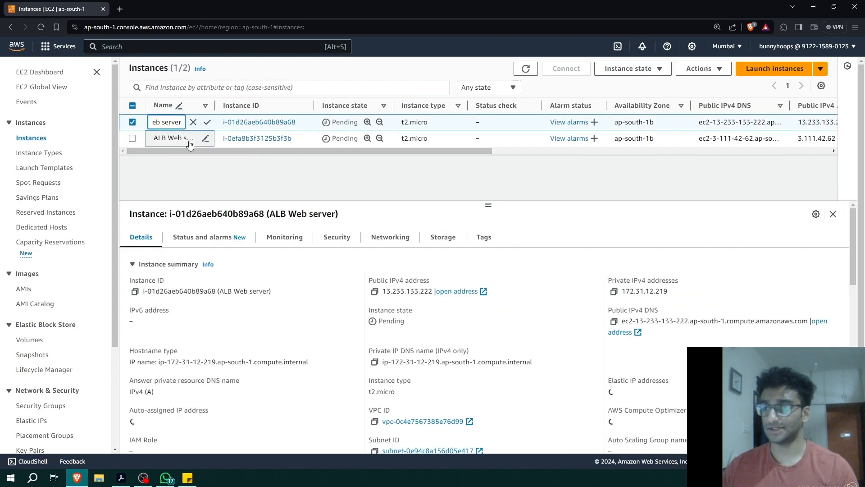
text(2)
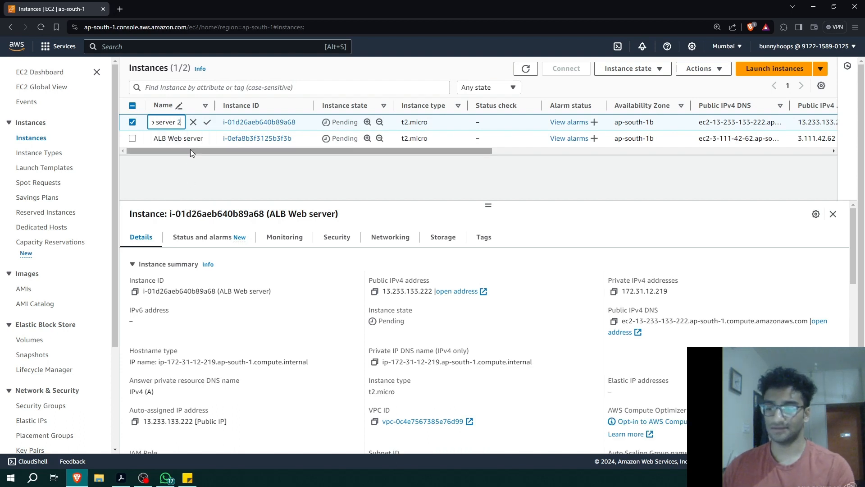
key(Return)
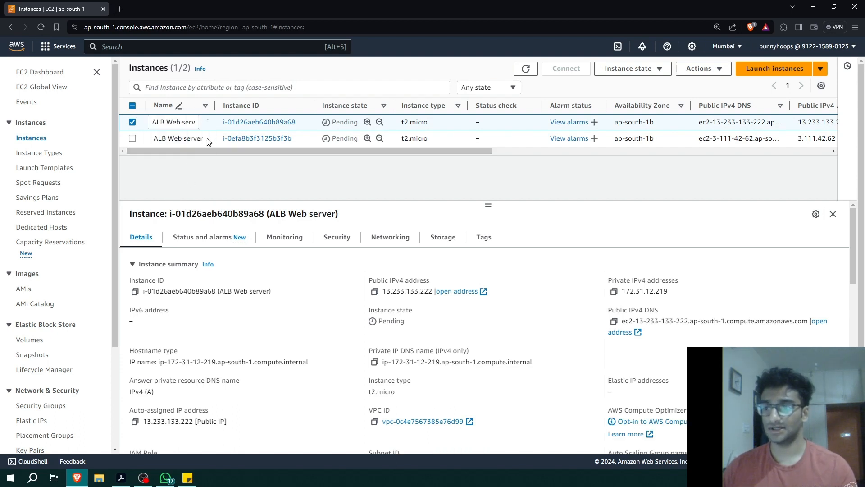
- Widen the Name column of the instances list and rename the second instance "ALB Web server 2"
drag(214, 107, 309, 109)
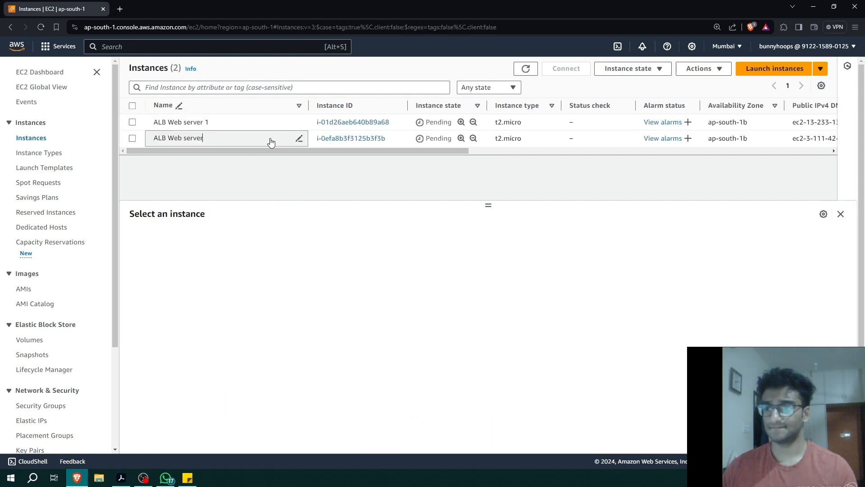
click(299, 139)
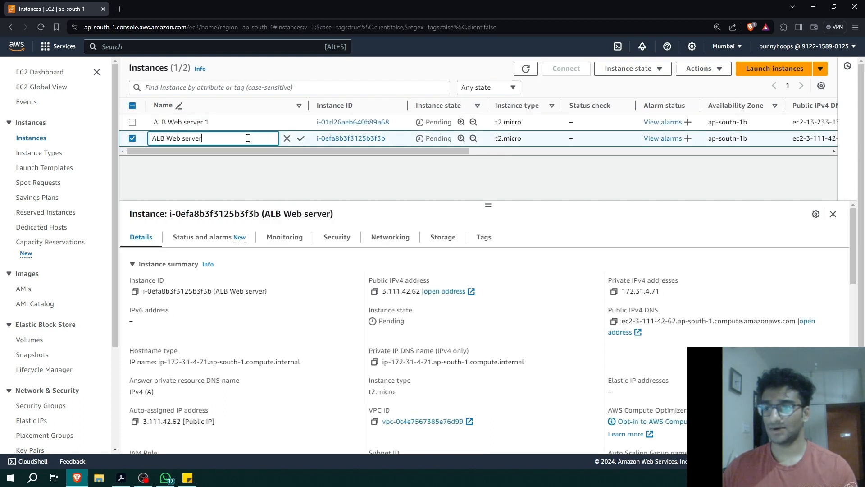
click(302, 139)
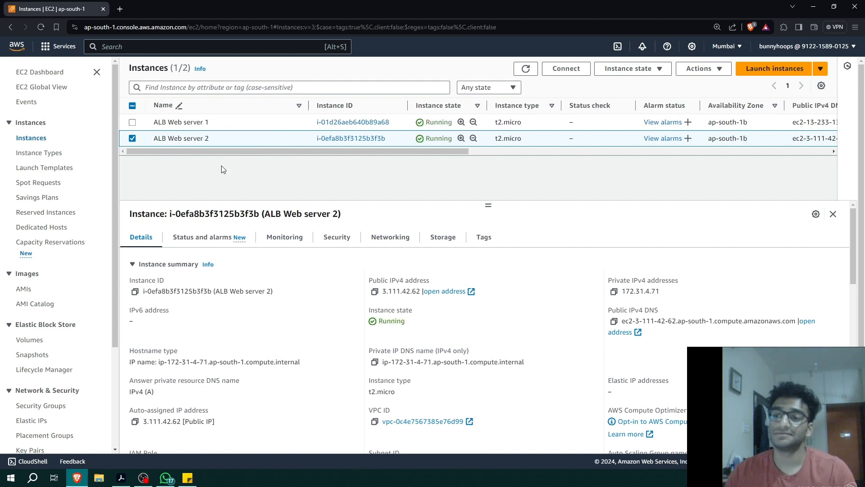
- Deselect the second instance and examine the availability zone of ALB Web server 1
click(132, 138)
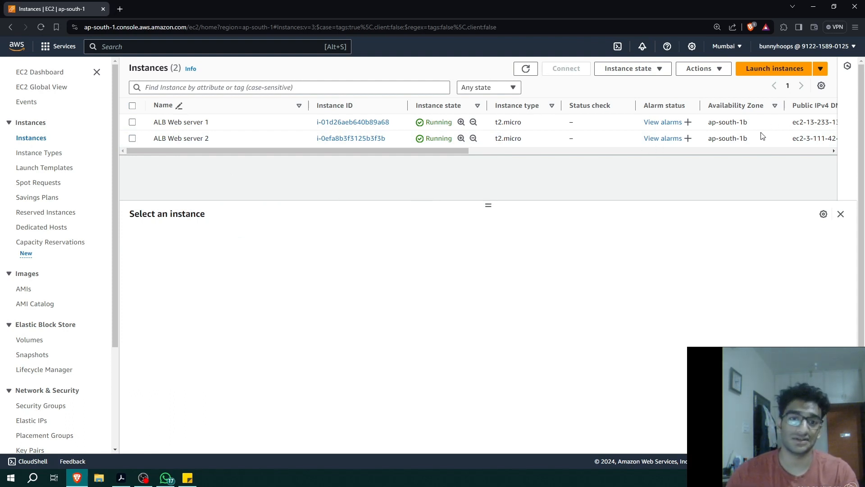
drag(749, 122, 709, 123)
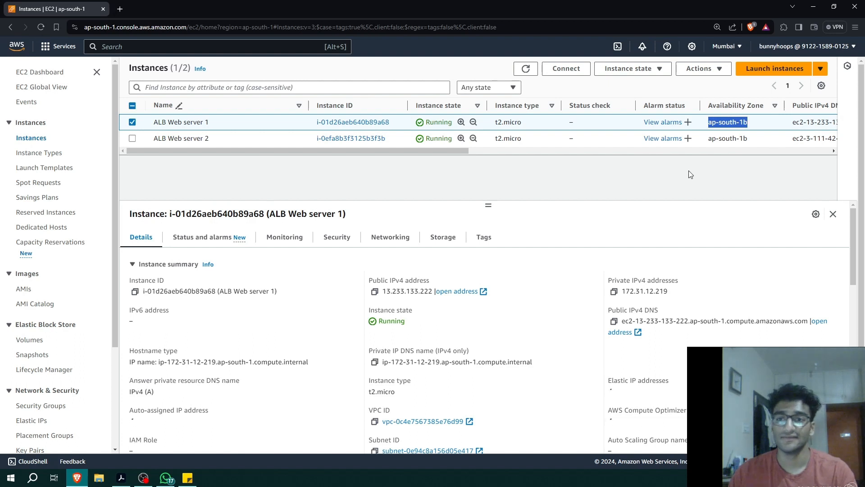
click(525, 69)
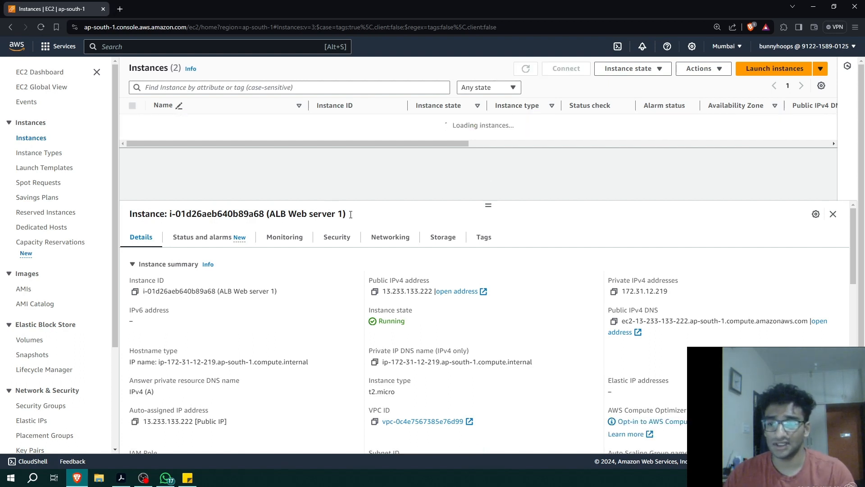
click(374, 291)
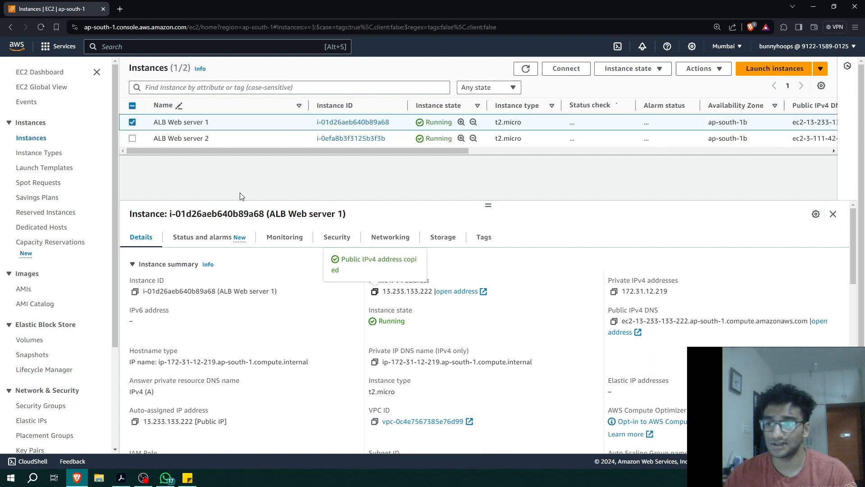
key(ctrl+t)
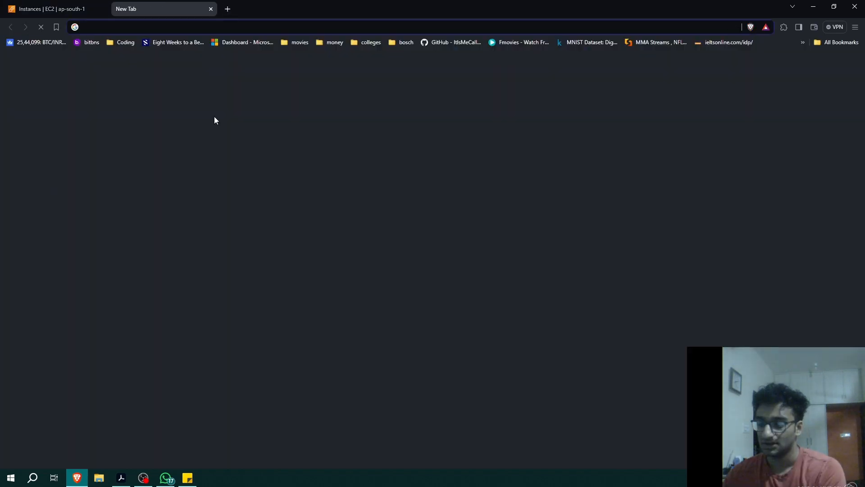
text(ht)
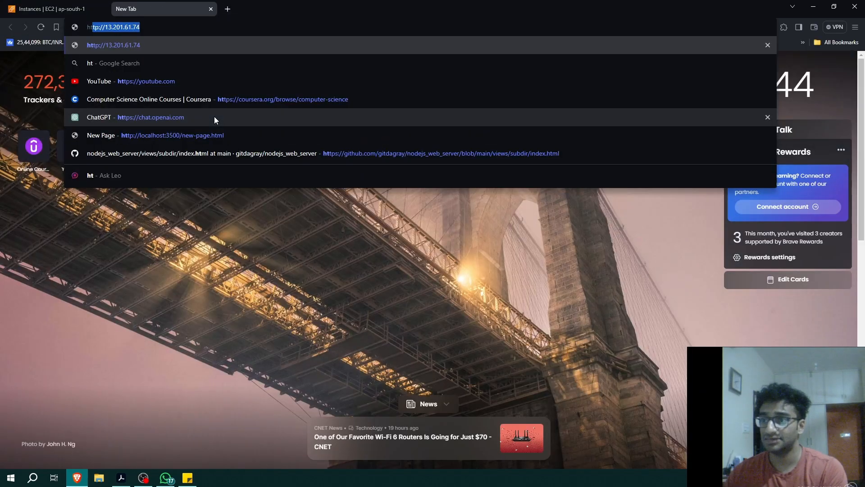
text(tp:)
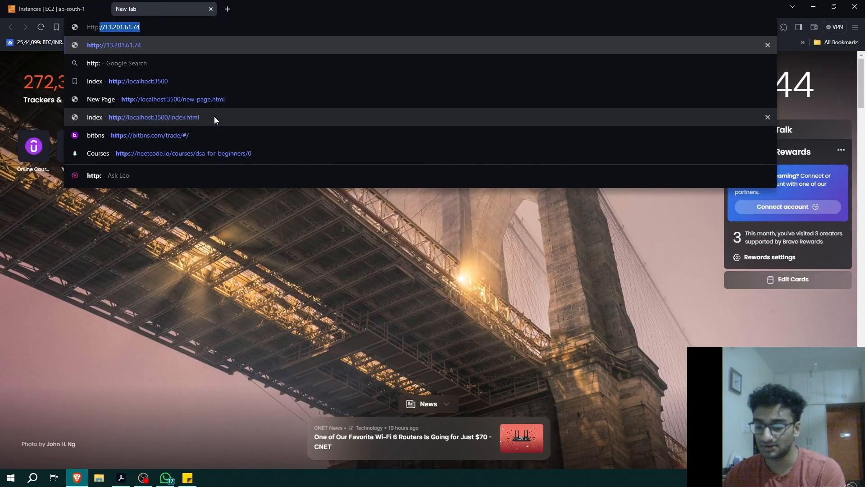
text(//)
key(ctrl+v)
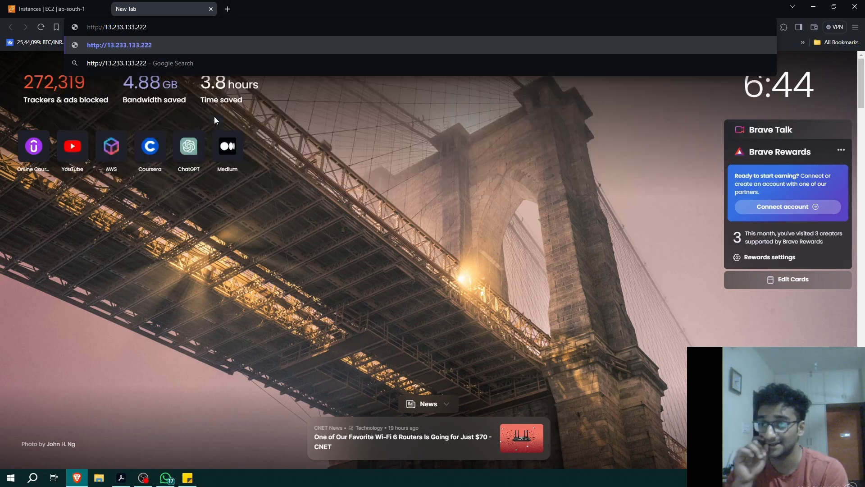
key(Return)
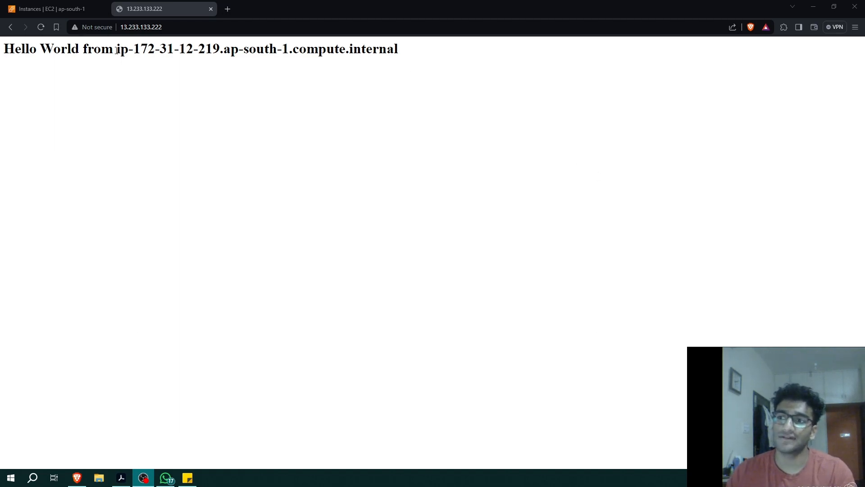
drag(116, 50, 220, 49)
click(106, 6)
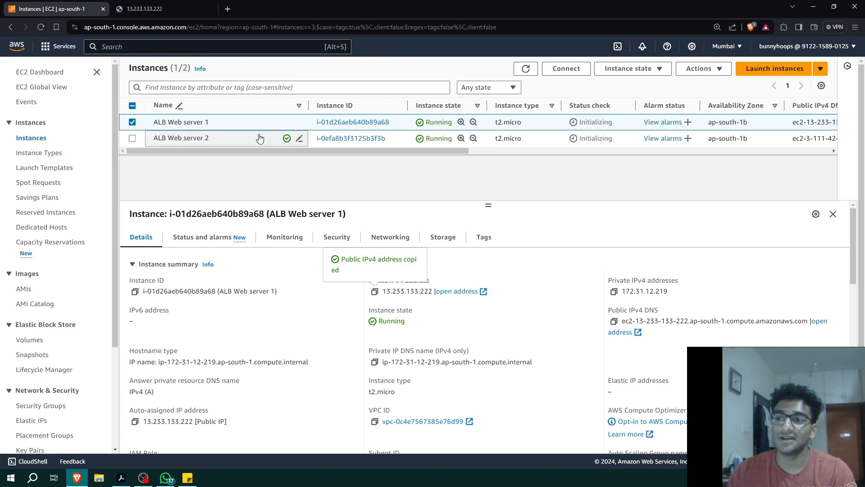
click(317, 138)
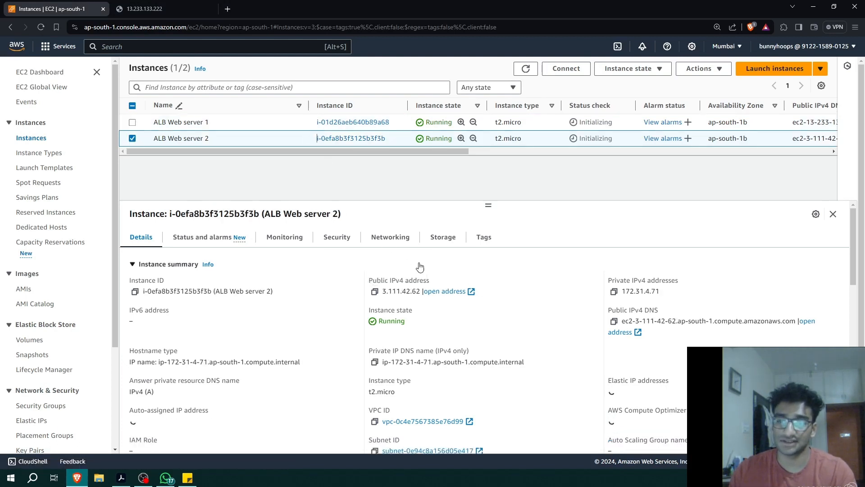
click(375, 291)
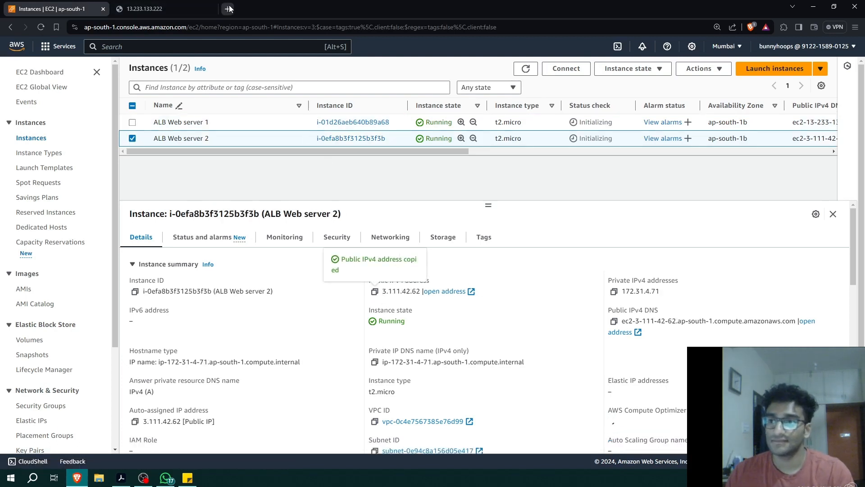
click(229, 8)
text(http)
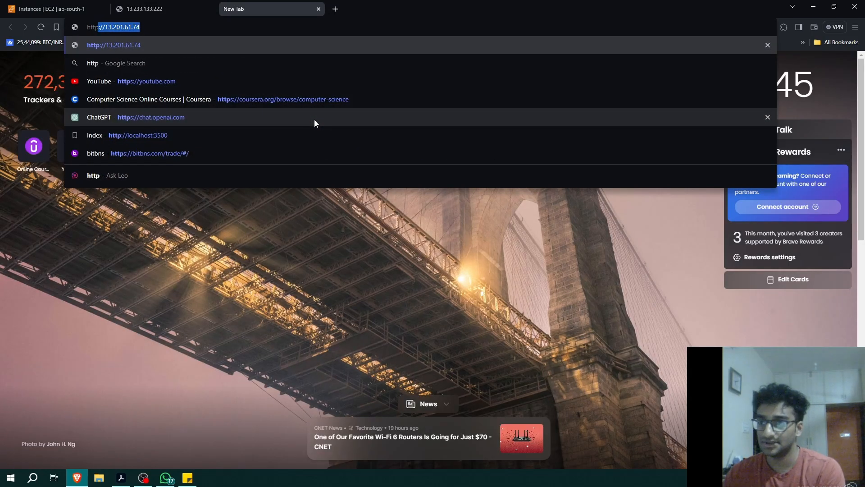
text(://)
key(ctrl+v)
key(Return)
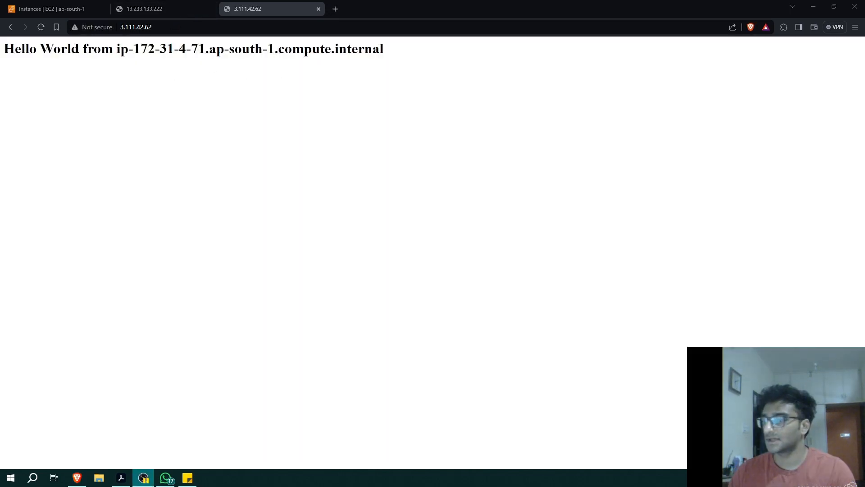
- Compare the pages served by the two web servers by switching between their browser tabs
click(153, 7)
click(207, 124)
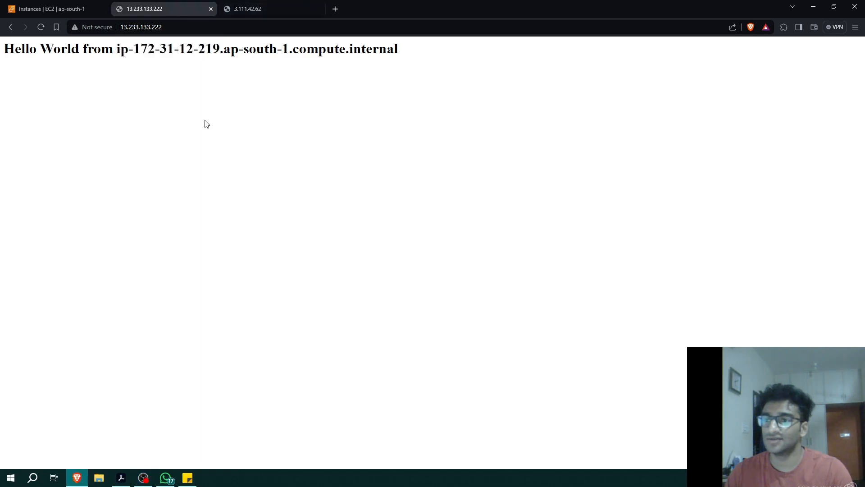
click(253, 9)
click(214, 9)
click(225, 12)
click(171, 12)
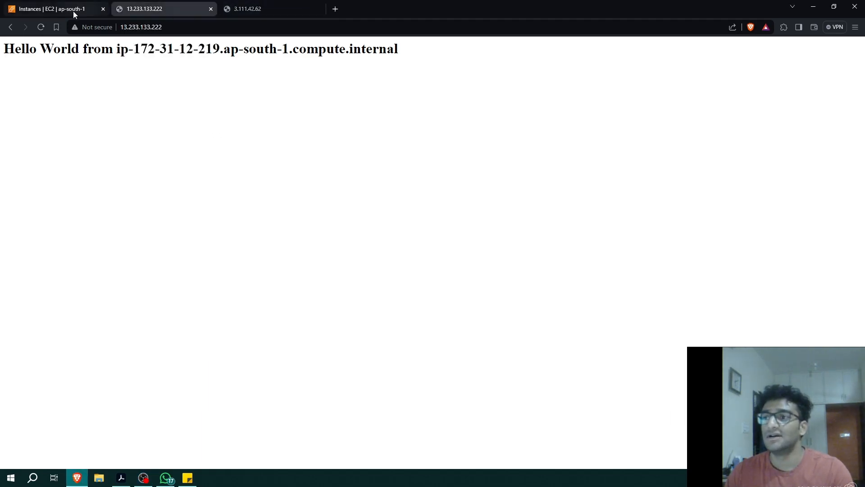
- Return to the EC2 console, open the load balancing target groups and start creating a target group
click(73, 10)
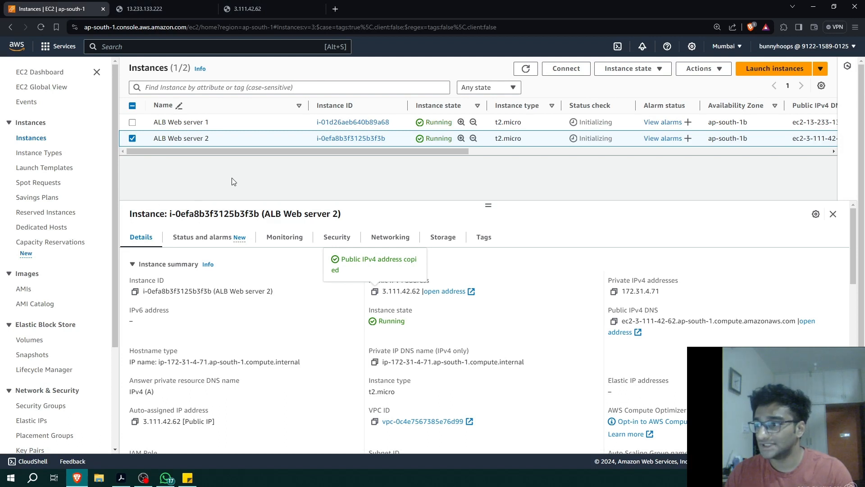
scroll(43, 244, down, 3)
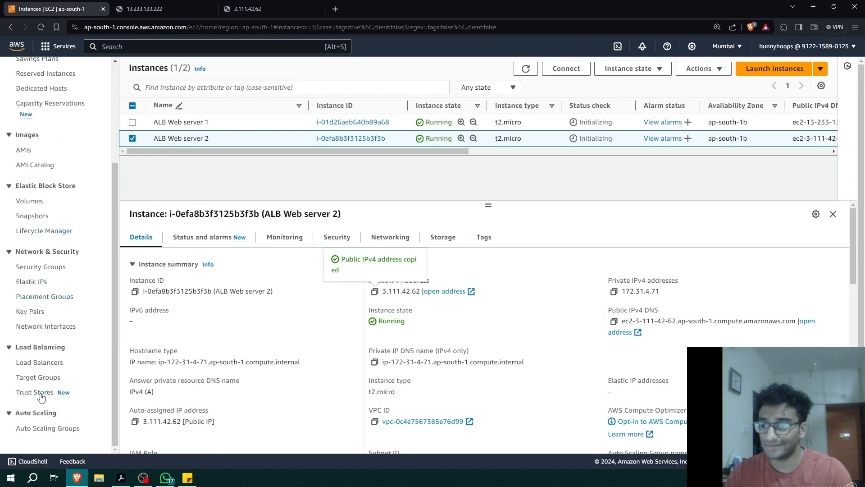
click(35, 382)
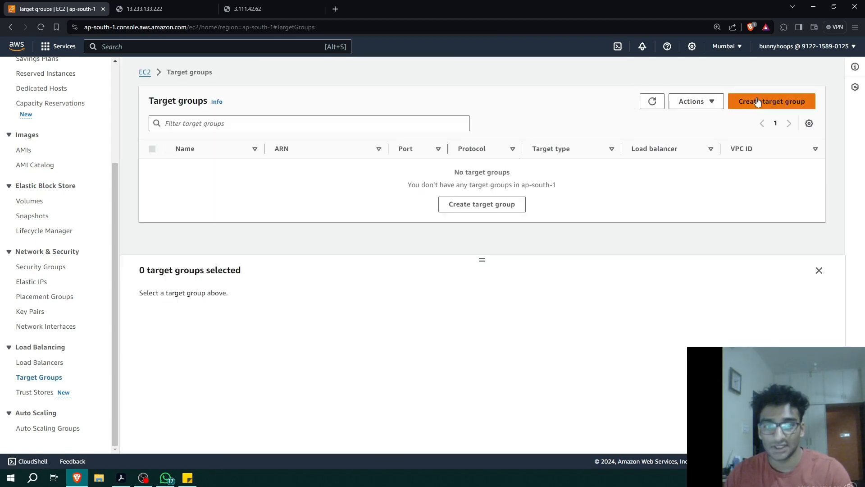
click(758, 102)
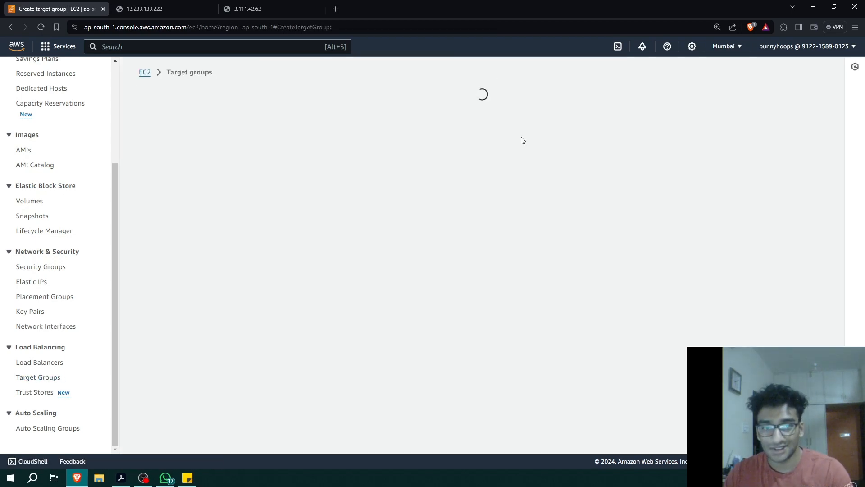
- Review the target type options, trying IP addresses and returning to Instances
scroll(270, 148, down, 2)
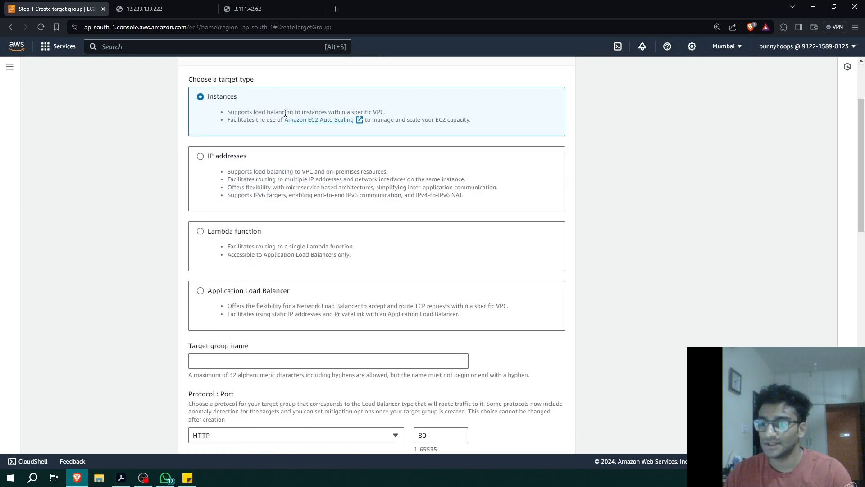
scroll(216, 199, up, 2)
drag(207, 204, 235, 202)
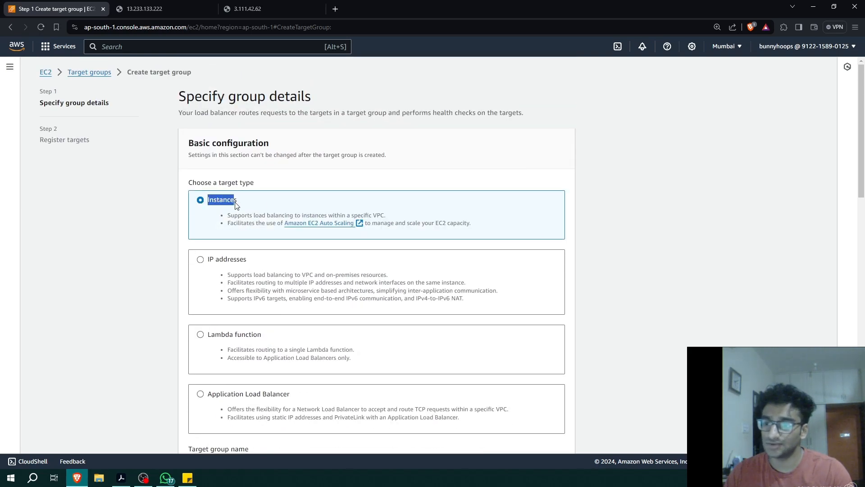
click(377, 155)
scroll(298, 182, down, 2)
drag(248, 155, 175, 160)
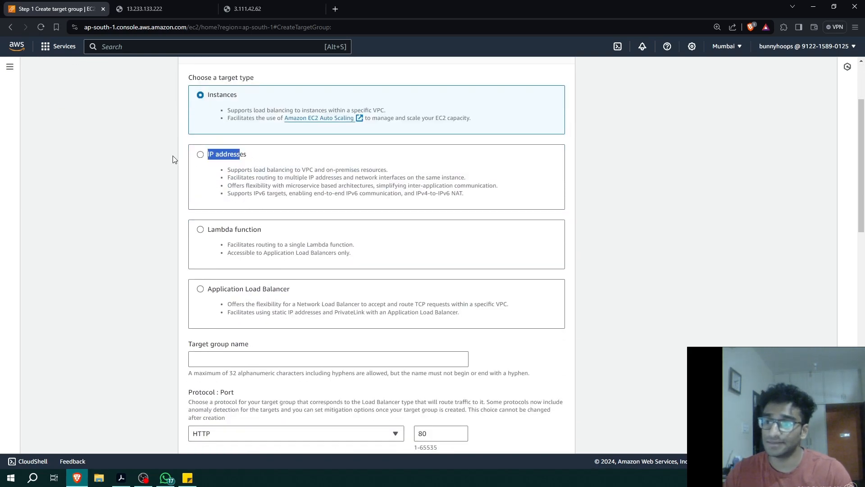
click(552, 160)
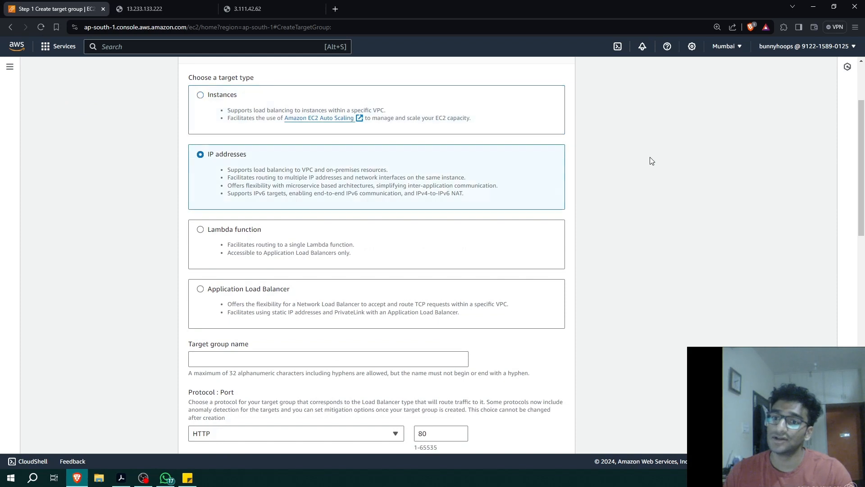
click(472, 109)
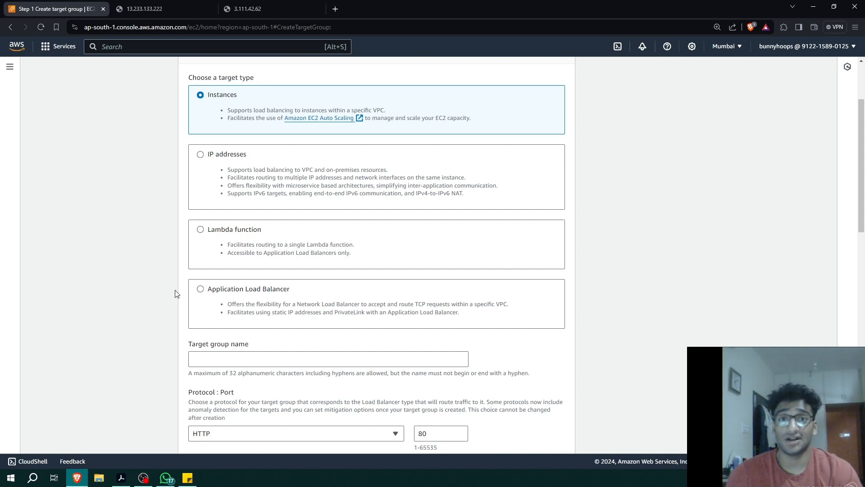
- Name the target group "Demo-tg"
scroll(157, 235, down, 5)
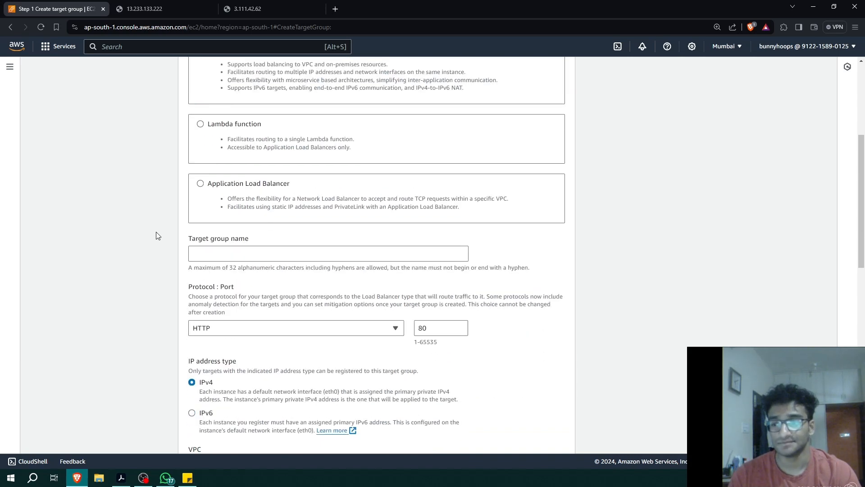
click(266, 154)
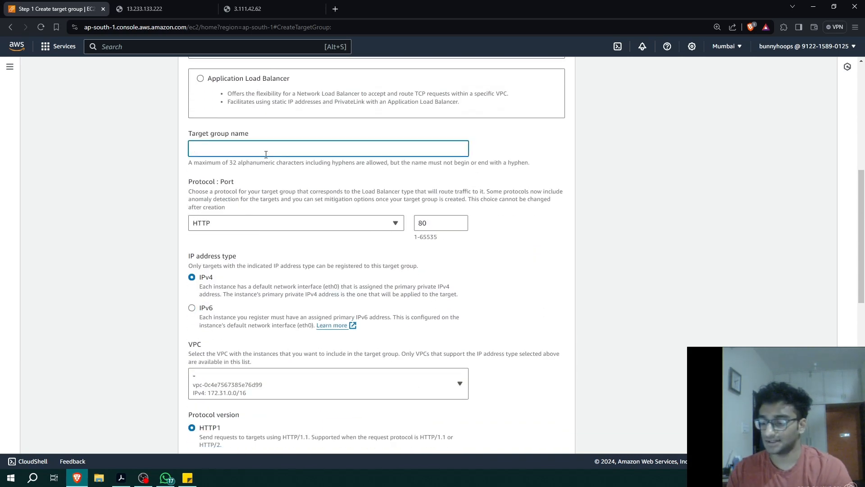
text(Demo)
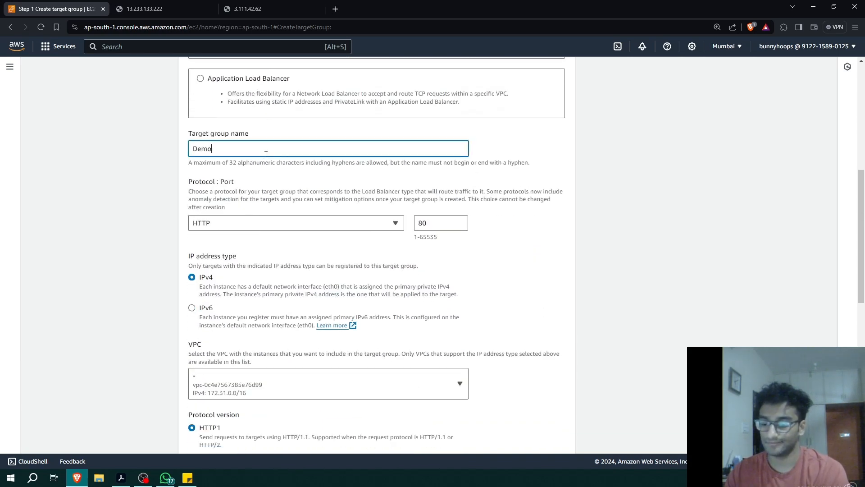
text(ptg)
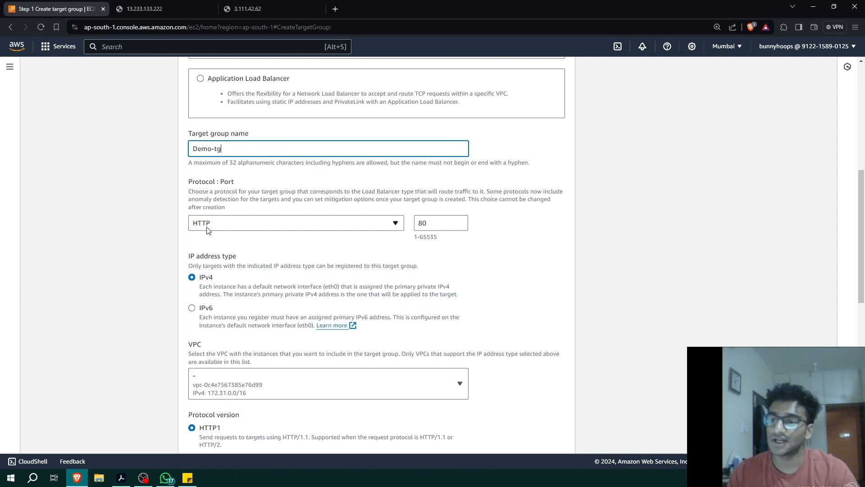
- Review the protocol, port, VPC and health check settings, keep HTTP on port 80 with the other defaults, and continue to target registration
drag(460, 223, 382, 226)
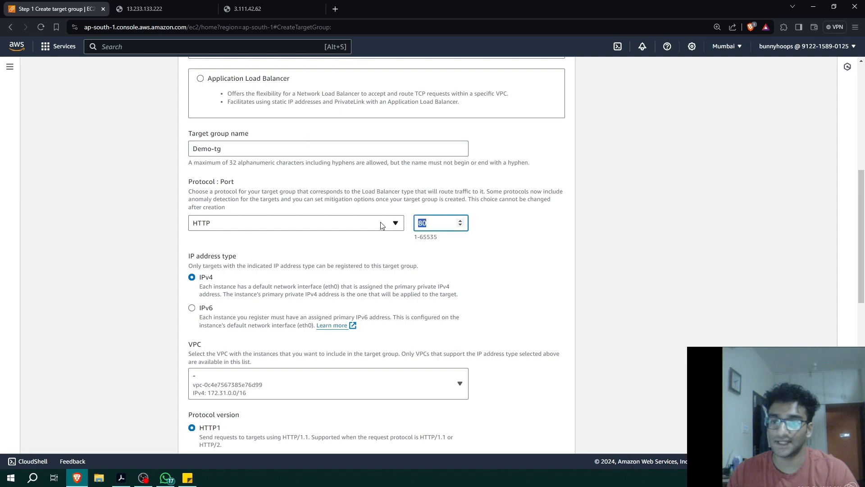
click(748, 195)
scroll(476, 188, down, 1)
scroll(476, 188, down, 1)
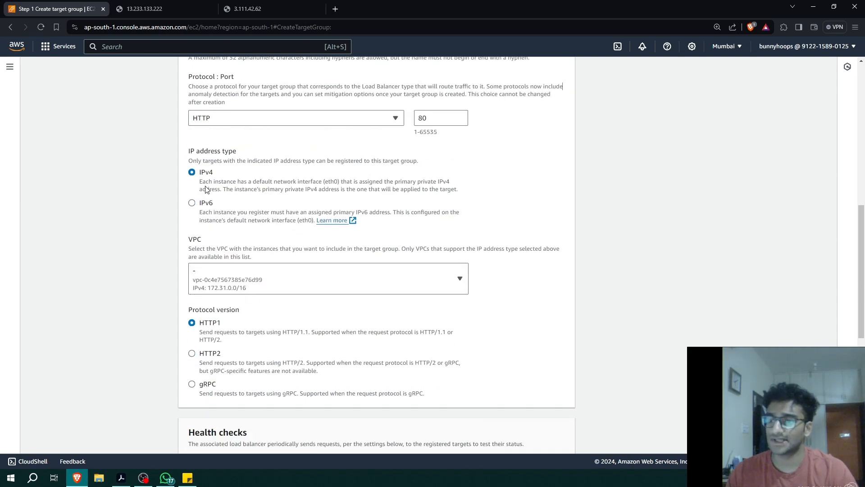
scroll(603, 233, down, 2)
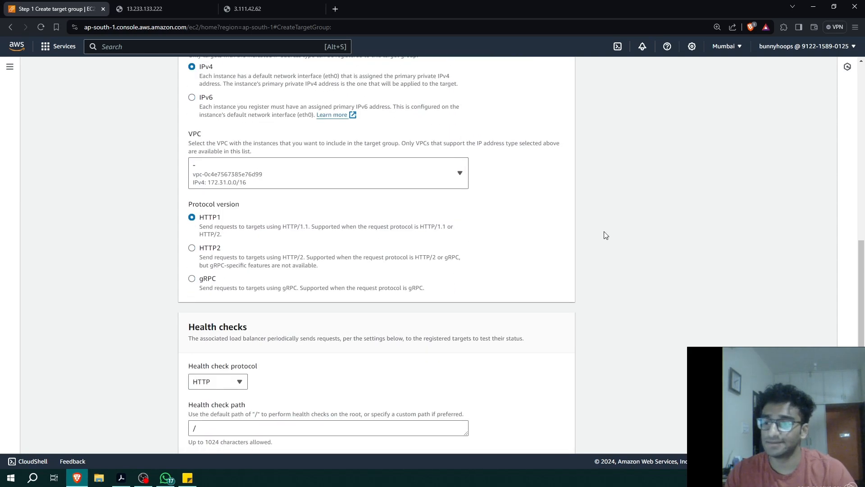
scroll(437, 191, down, 1)
scroll(437, 192, down, 3)
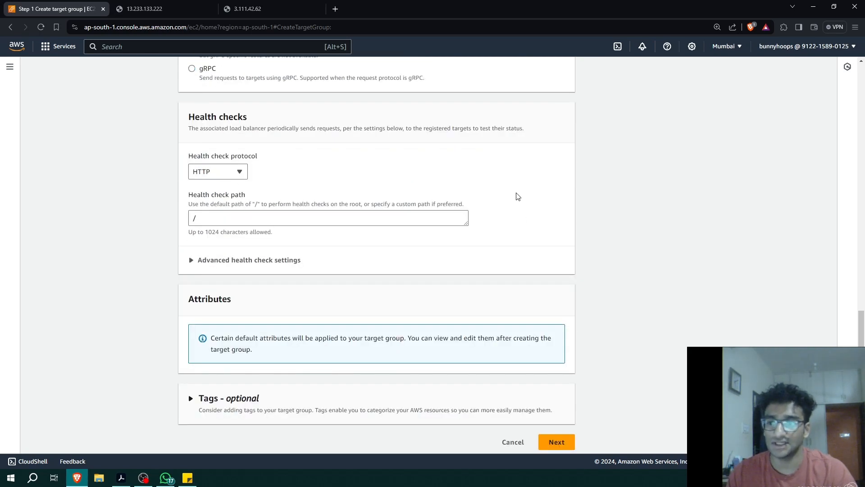
scroll(504, 201, down, 1)
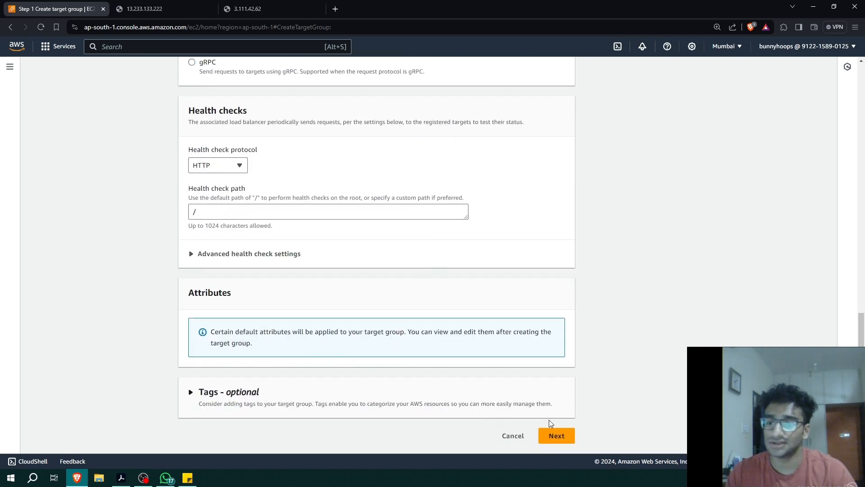
click(559, 436)
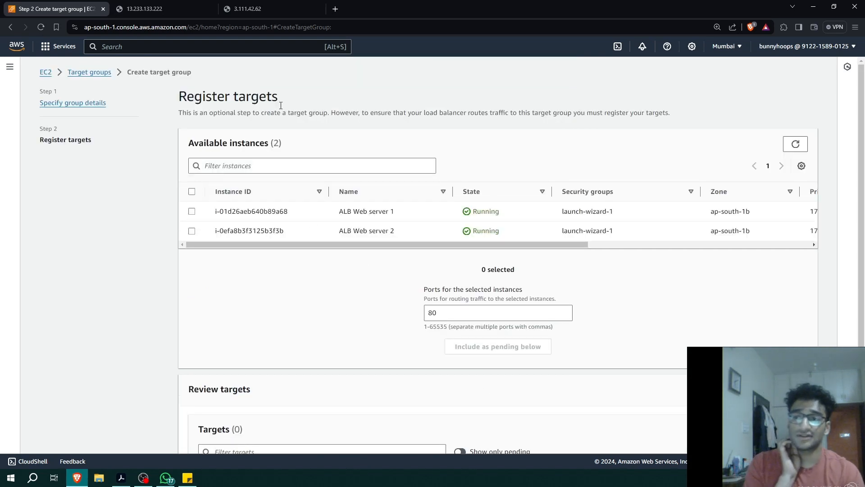
- Include ALB Web server 1 and ALB Web server 2 as pending targets on port 80 and create the target group
drag(278, 97, 177, 104)
click(328, 93)
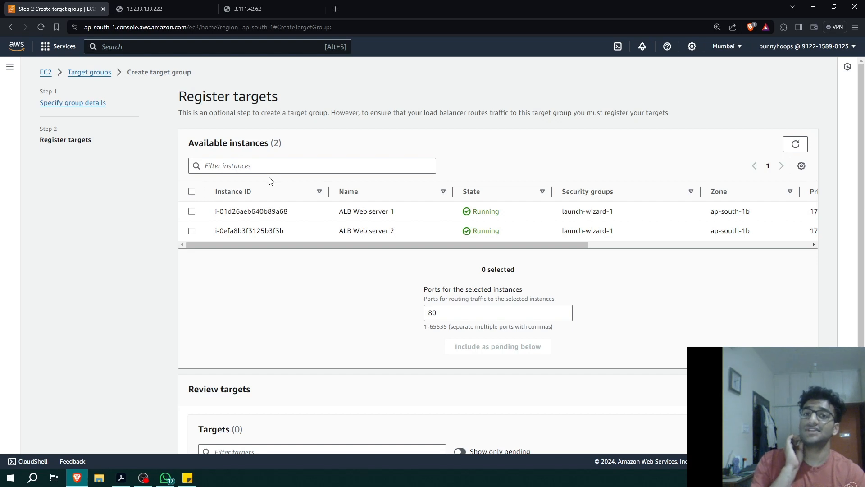
click(192, 193)
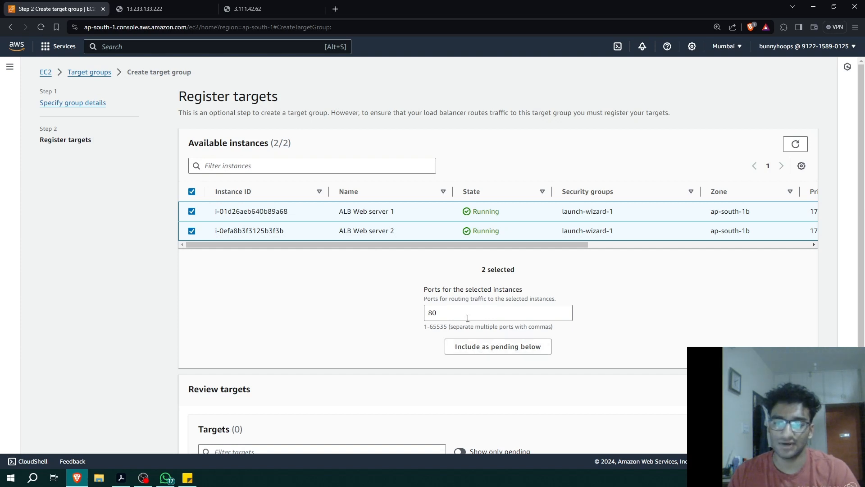
drag(466, 317, 385, 315)
click(388, 321)
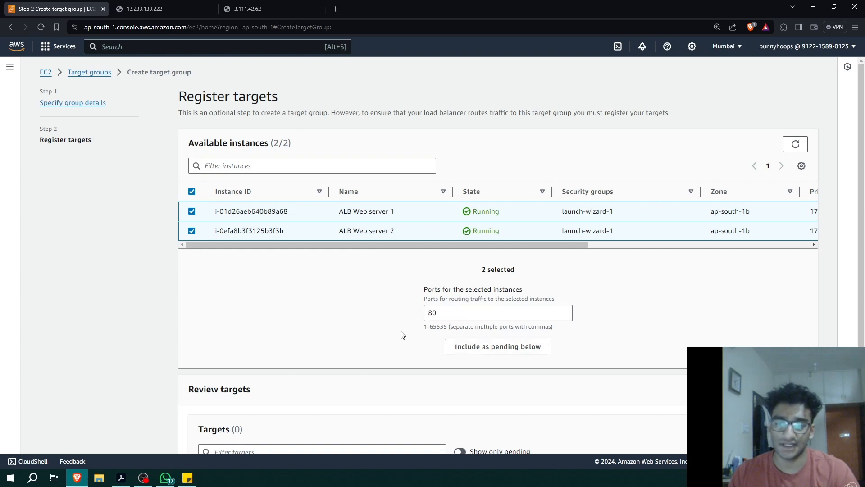
click(489, 347)
scroll(341, 221, down, 3)
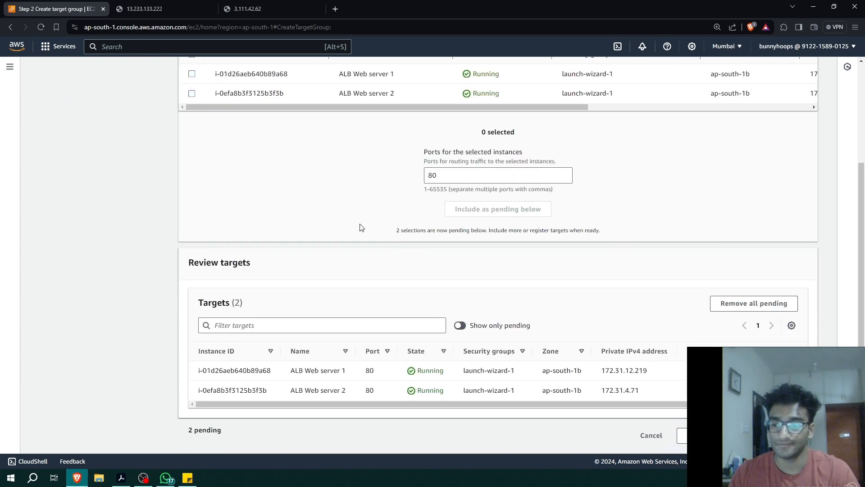
click(681, 435)
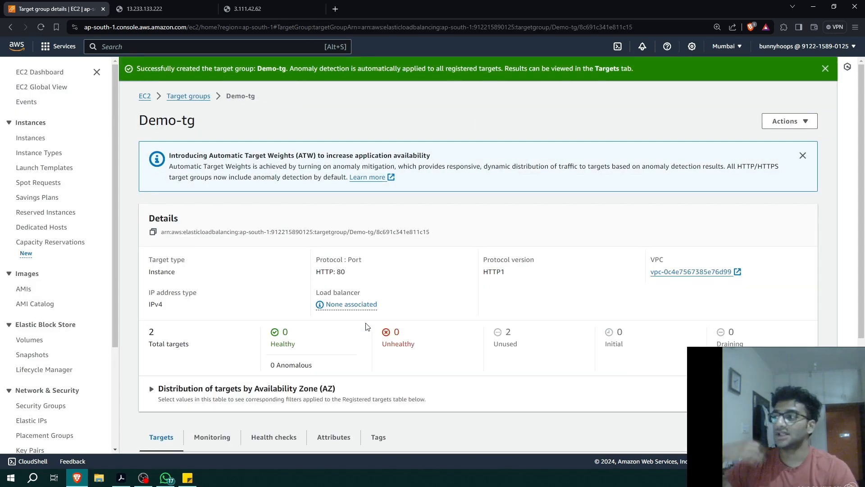
- Examine Demo-tg's details and the health status of its registered targets, refreshing the target list
scroll(279, 216, down, 2)
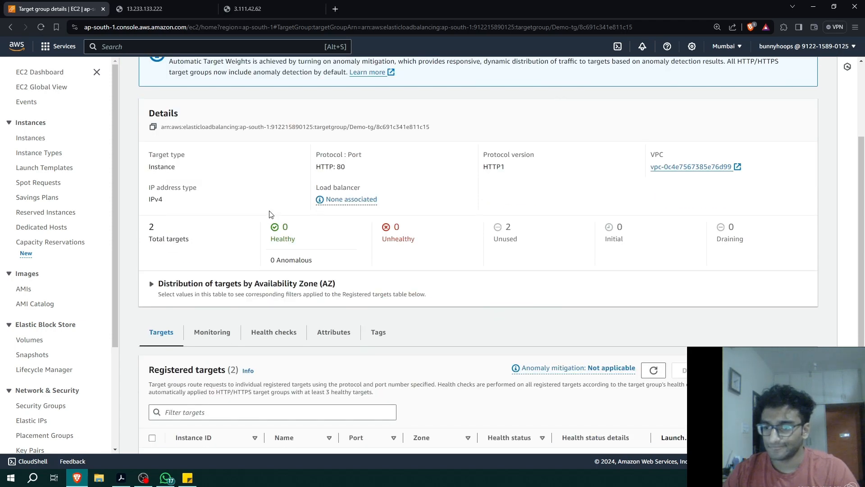
double_click(283, 227)
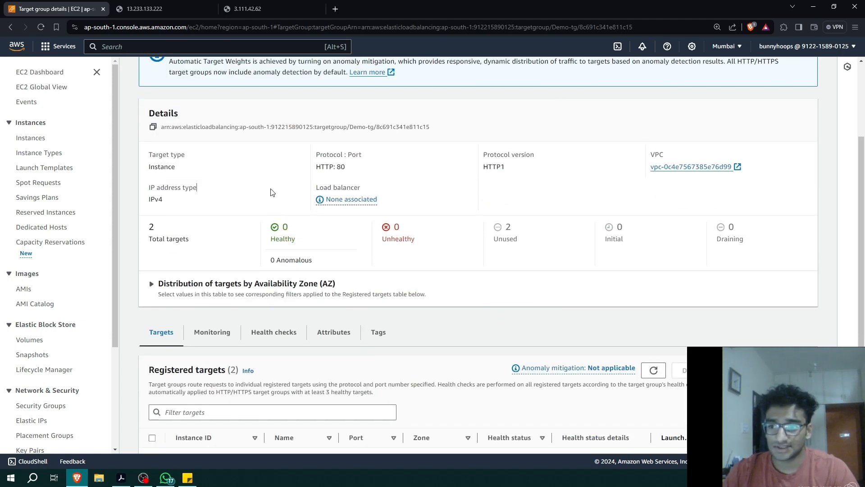
scroll(272, 192, down, 1)
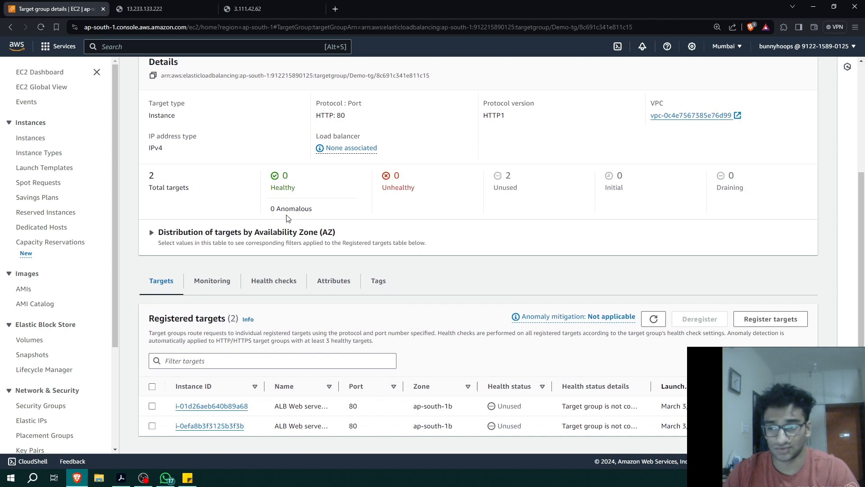
scroll(237, 205, up, 2)
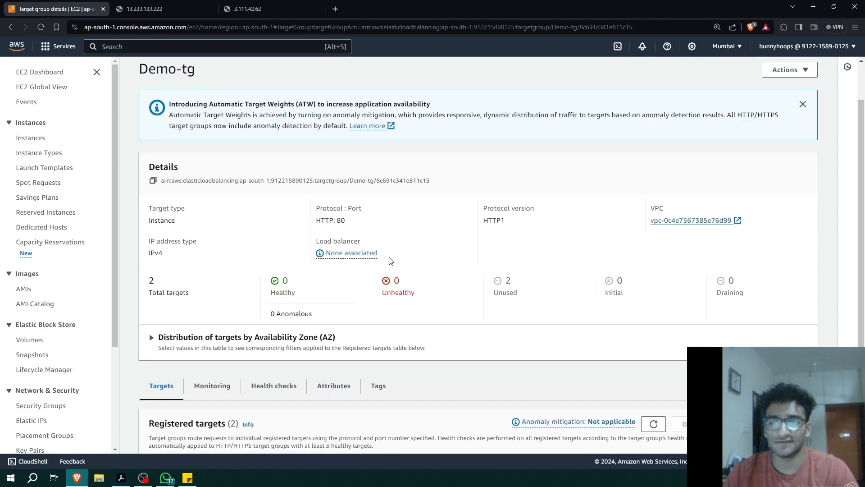
scroll(576, 198, down, 2)
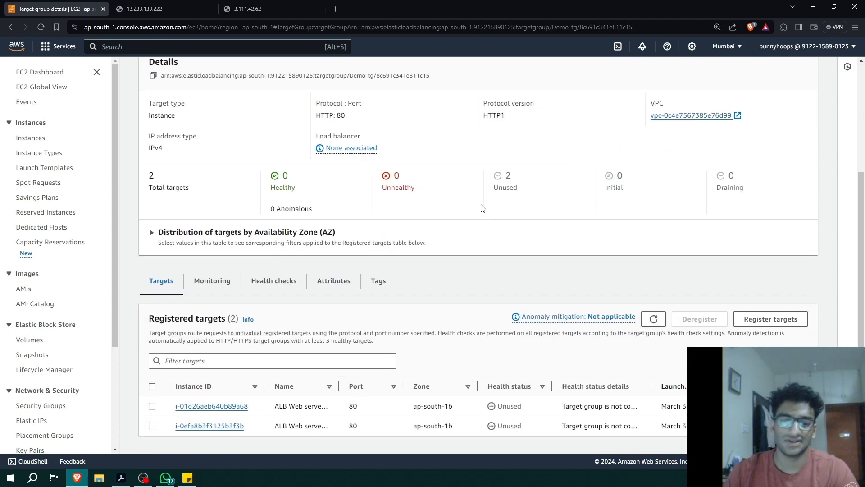
drag(527, 407, 483, 411)
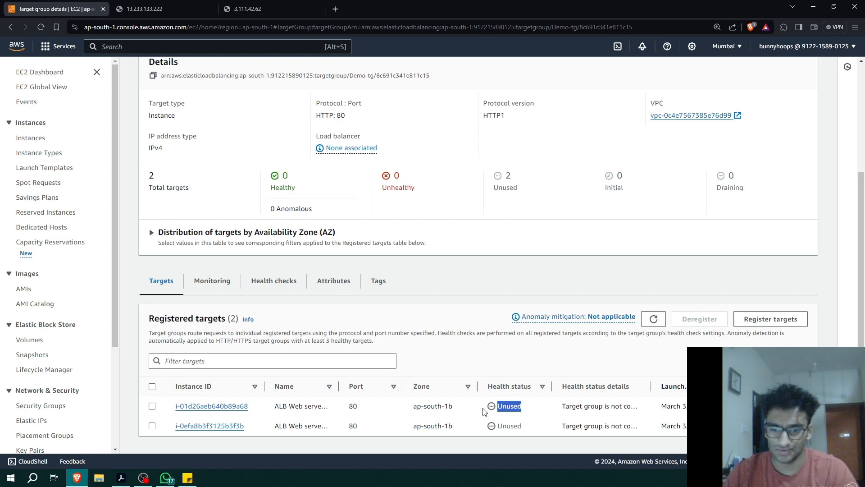
click(494, 311)
click(653, 318)
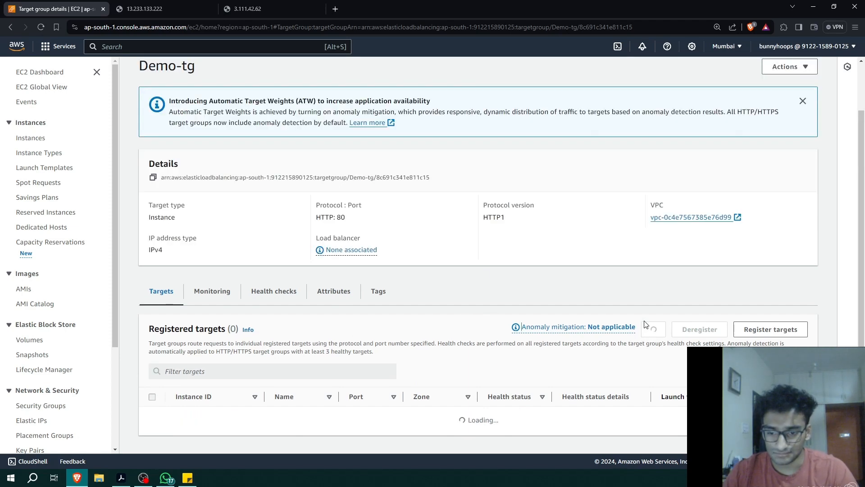
scroll(484, 324, up, 3)
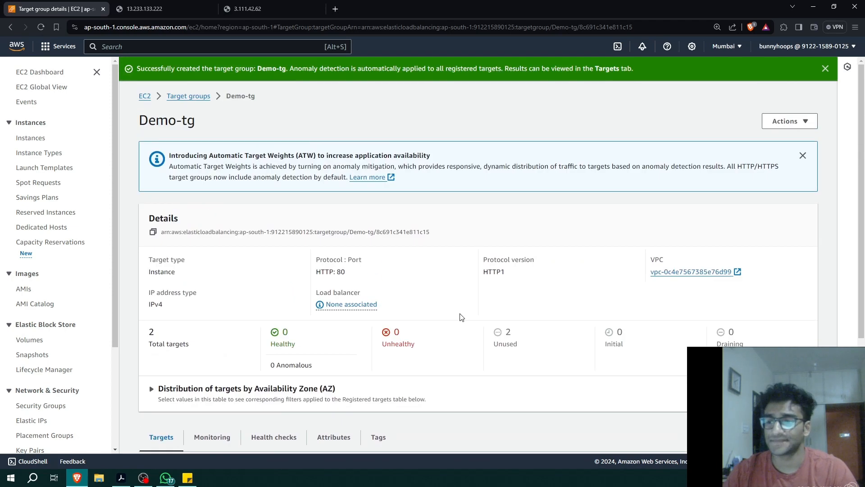
- Open the EC2 load balancers list and start creating a load balancer
scroll(86, 247, down, 3)
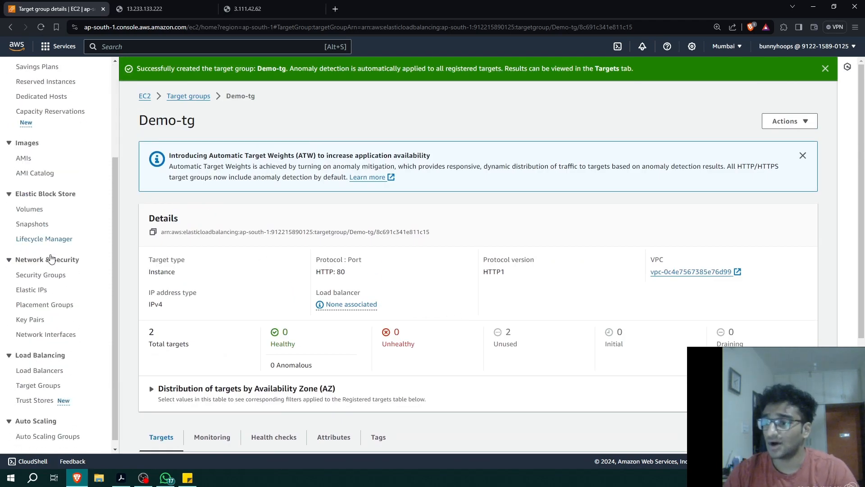
click(47, 363)
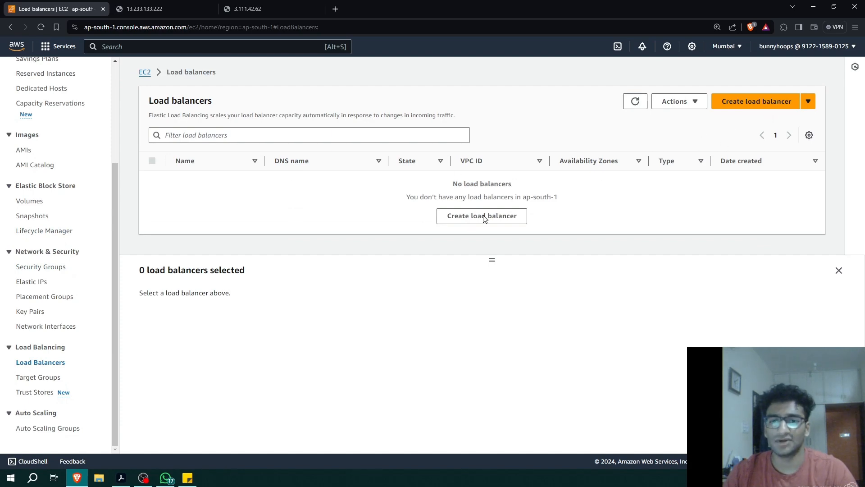
click(759, 104)
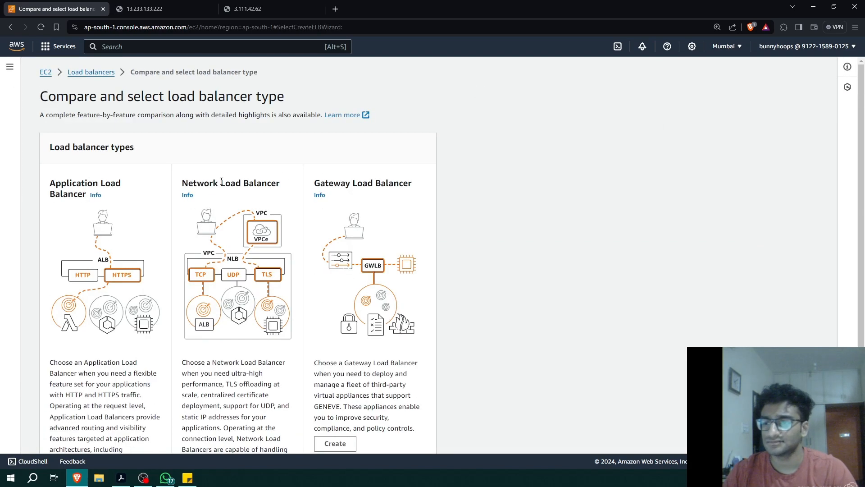
- Compare the Application, Network and Gateway Load Balancer descriptions, reading the Network Load Balancer's request capacity and latency
scroll(138, 151, down, 2)
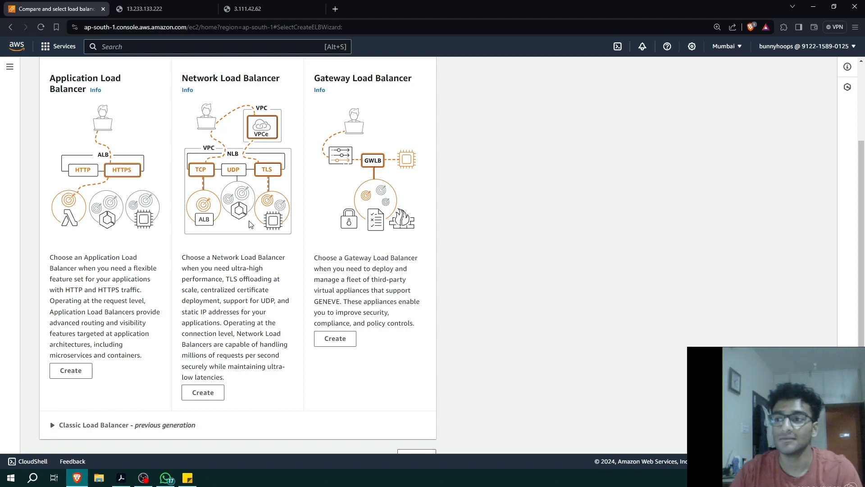
scroll(84, 267, down, 1)
scroll(96, 306, up, 3)
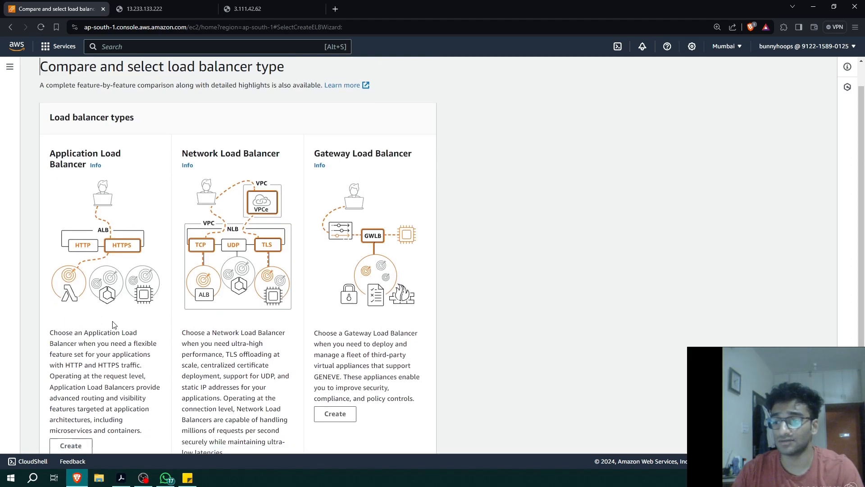
scroll(115, 320, down, 2)
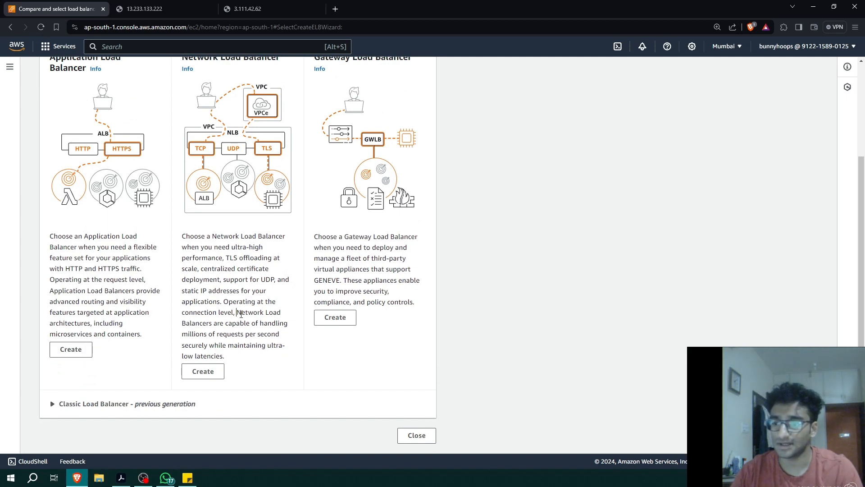
drag(240, 314, 276, 331)
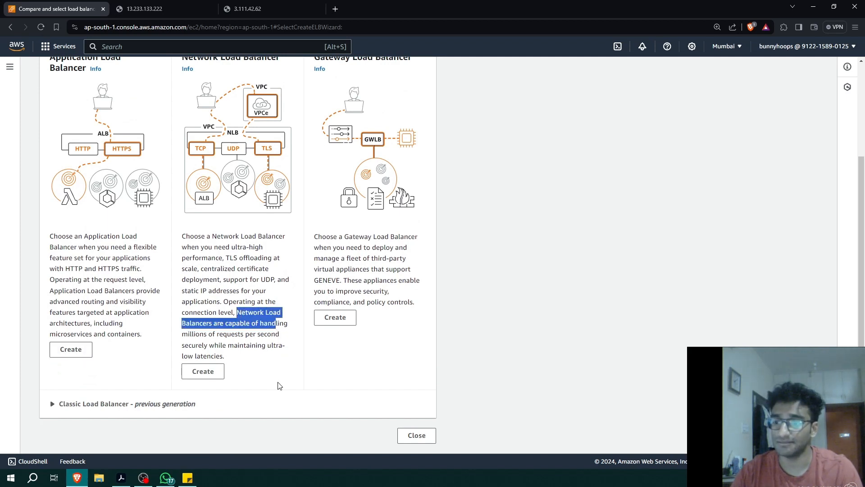
click(254, 333)
drag(214, 335, 305, 341)
click(293, 351)
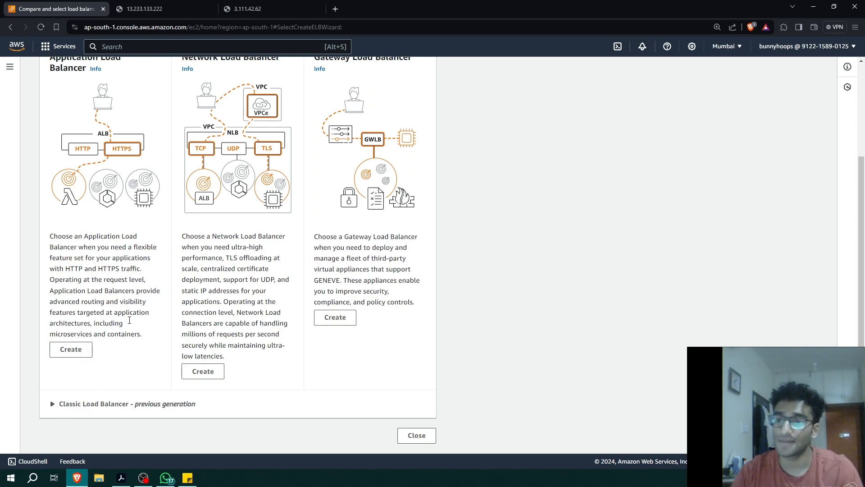
- Choose the Application Load Balancer type and name it "DemoALB", keeping the Internet-facing scheme and IPv4
click(65, 351)
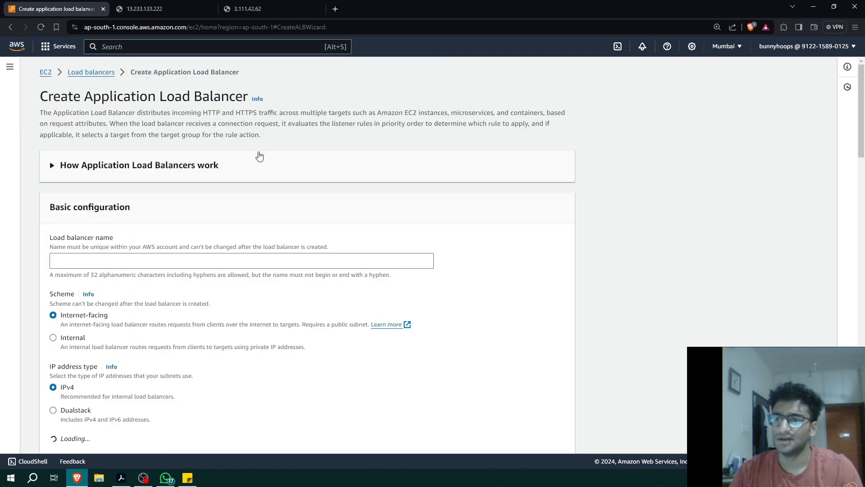
click(169, 261)
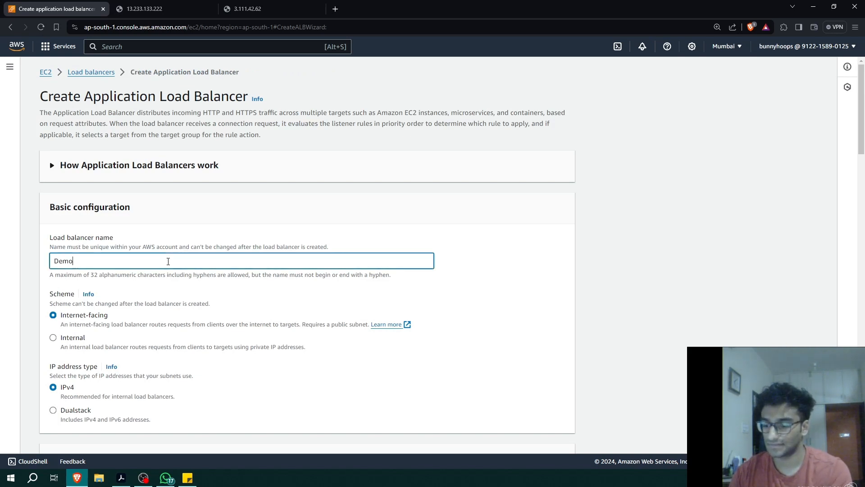
scroll(126, 230, down, 2)
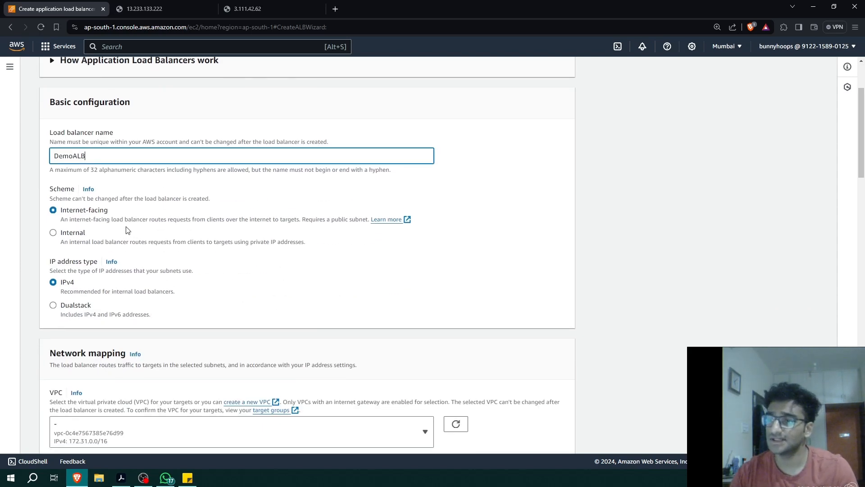
- Map the load balancer to the ap-south-1a, ap-south-1b and ap-south-1c Availability Zones with their default subnets
scroll(110, 225, down, 4)
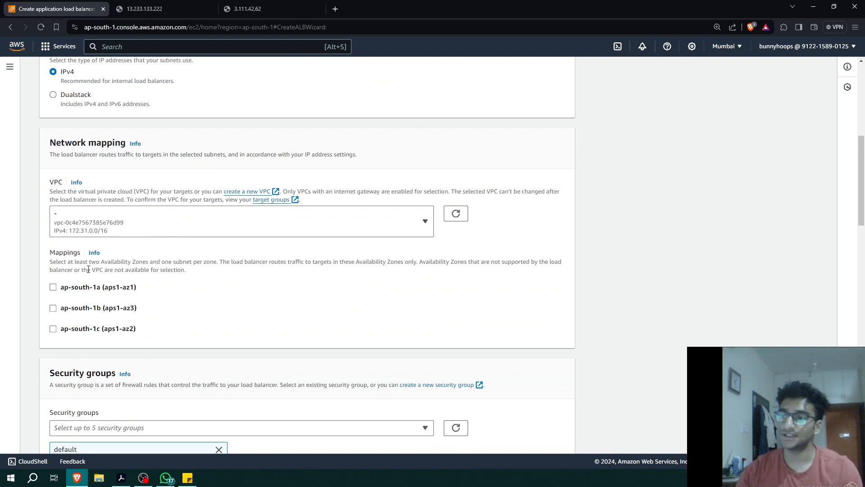
click(53, 287)
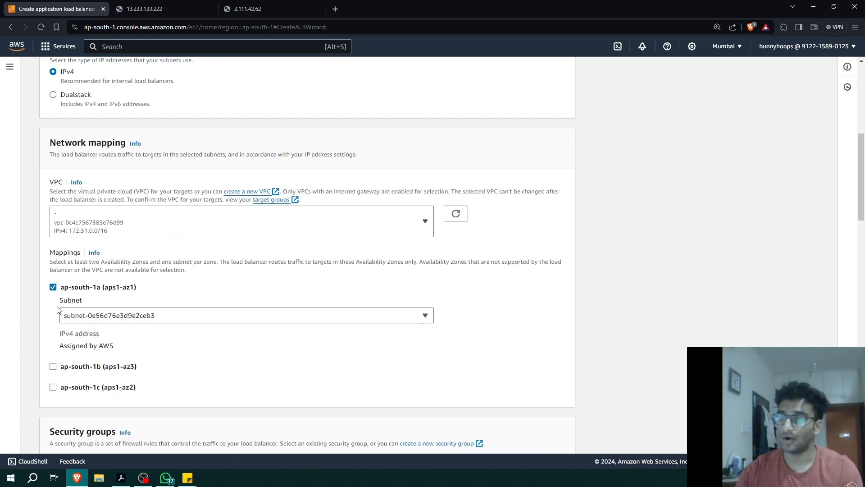
scroll(58, 310, down, 2)
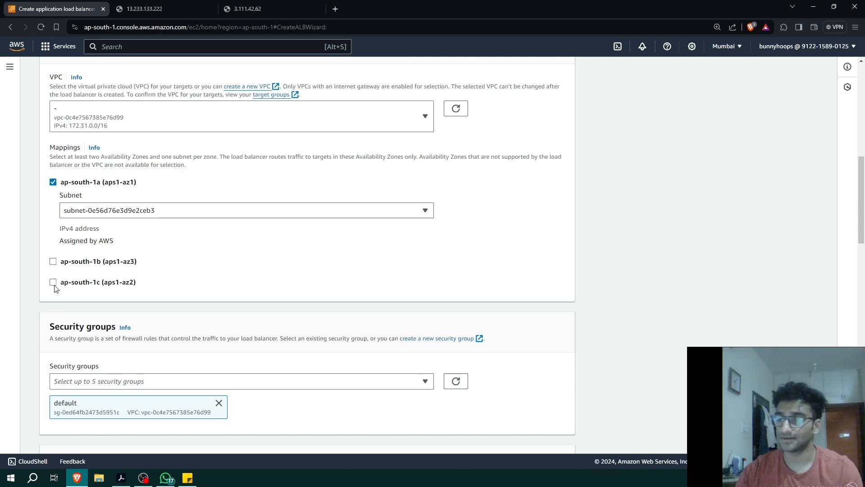
click(53, 283)
click(53, 262)
- Check the load balancer's security group choices and start creating a new security group
scroll(133, 237, down, 7)
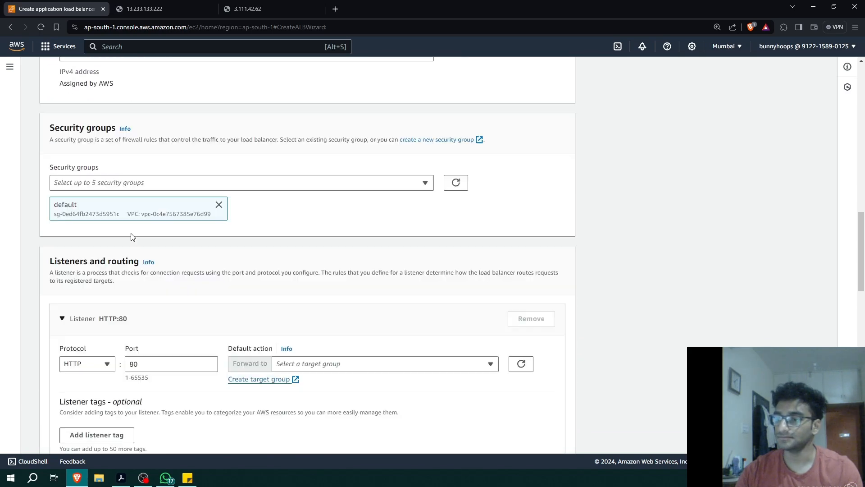
click(361, 189)
click(358, 189)
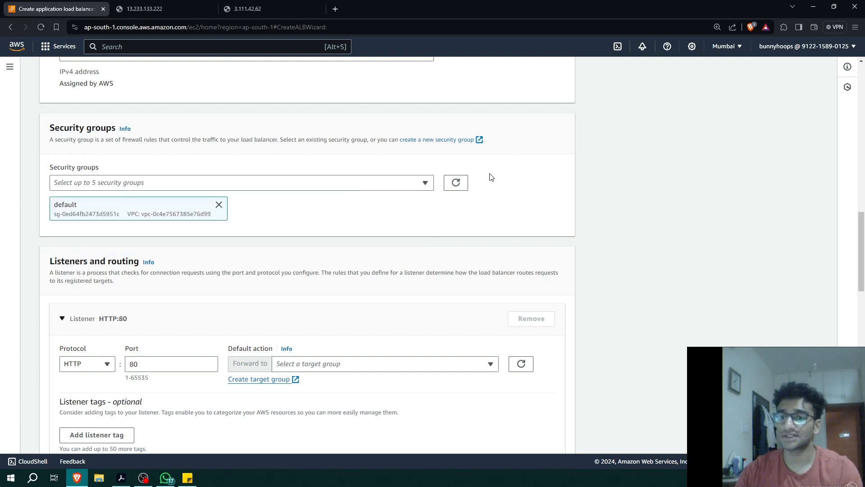
click(447, 141)
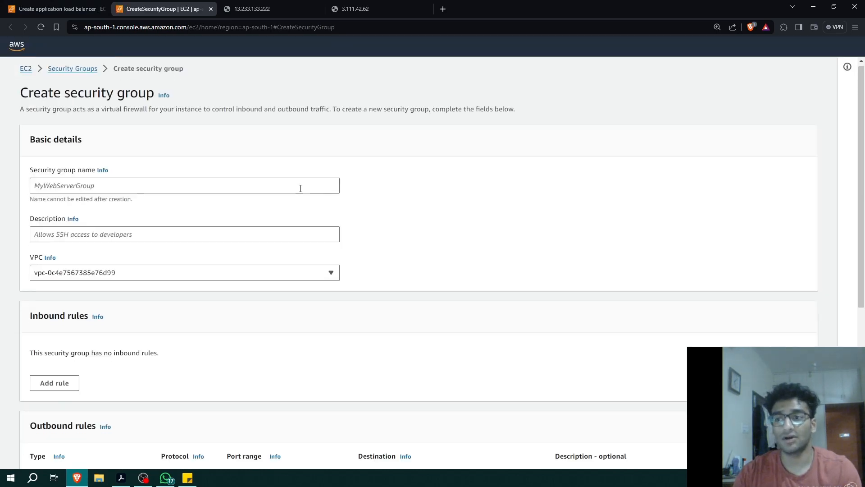
- Name the new security group "demo-alb-sg" and select the whole name
click(166, 187)
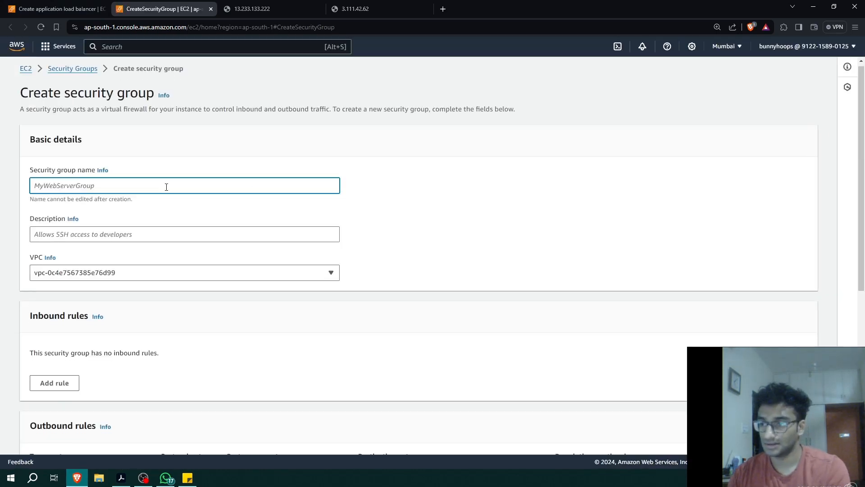
text(demo-alg)
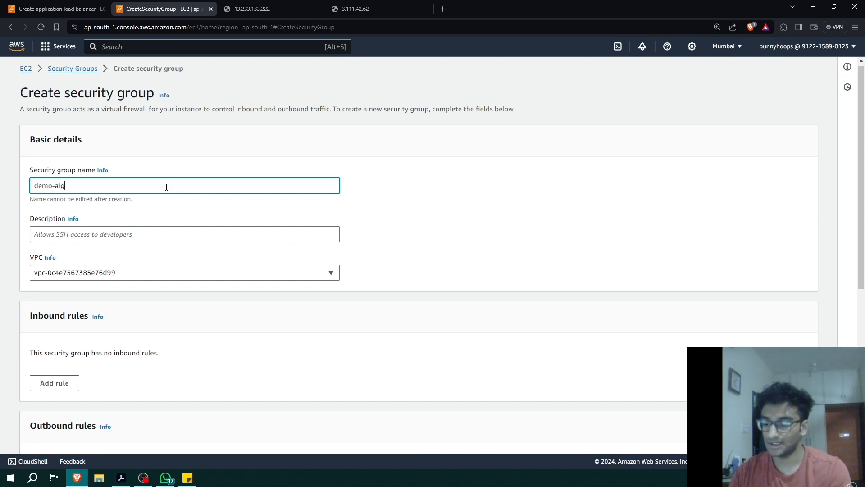
text(-sg)
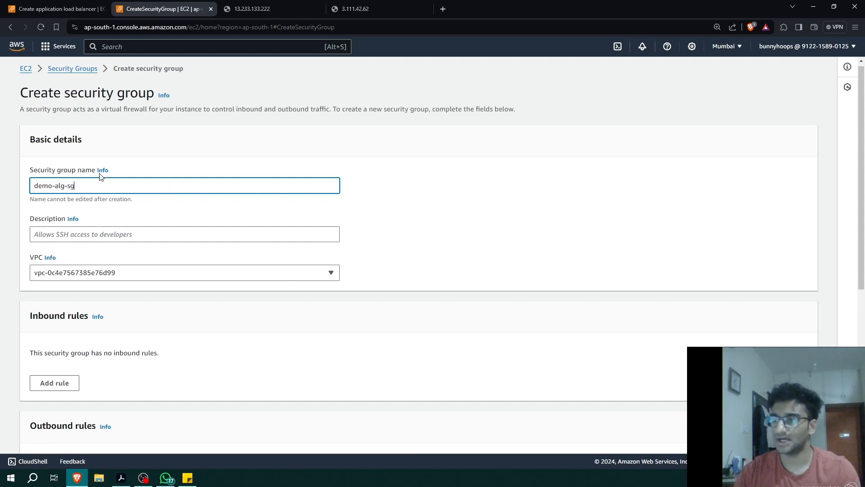
key(BackSpace)
text(b)
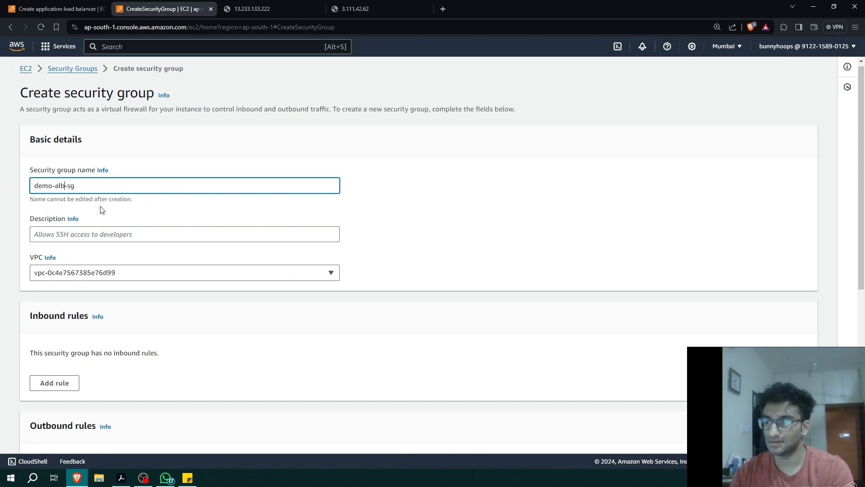
key(ctrl+a)
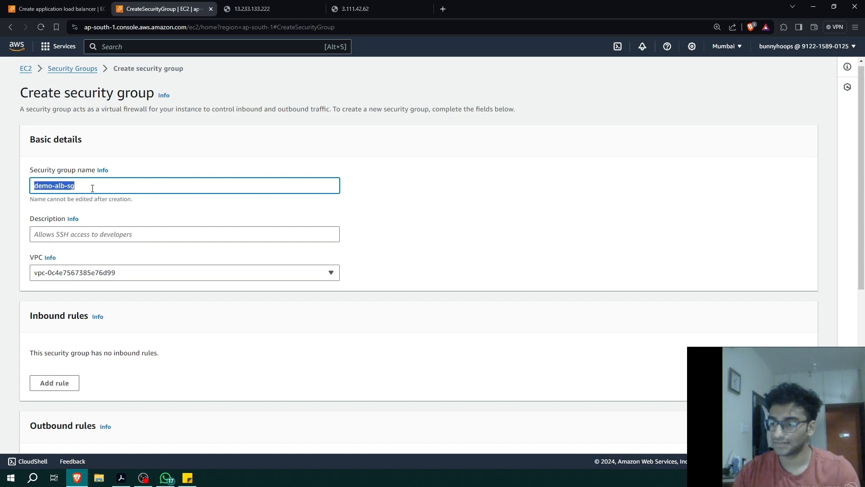
- Reuse the security group name "demo-alb-sg" as its description
key(ctrl+c)
click(85, 230)
key(ctrl+v)
- Add an inbound rule allowing HTTP from 0.0.0.0/0 and create the security group
scroll(285, 170, down, 5)
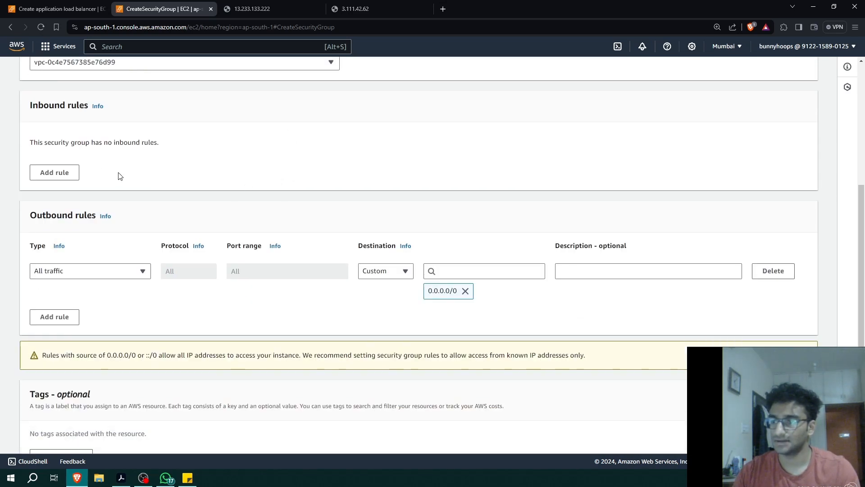
click(54, 172)
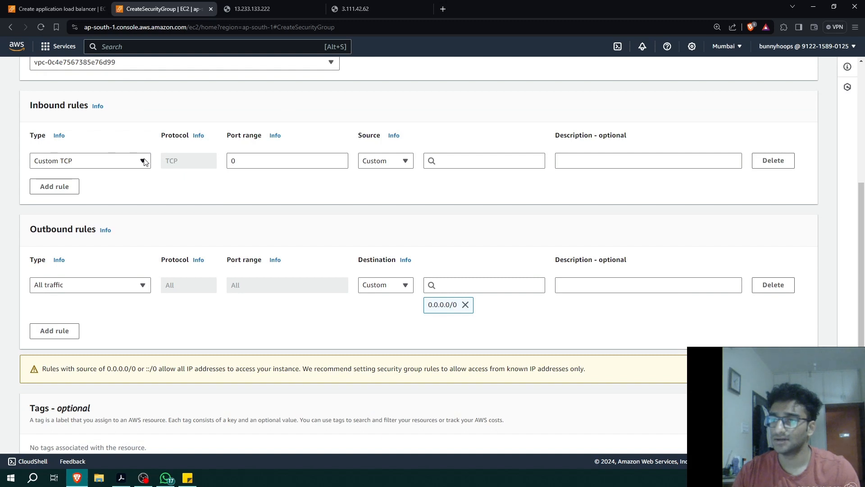
click(142, 161)
scroll(90, 288, down, 3)
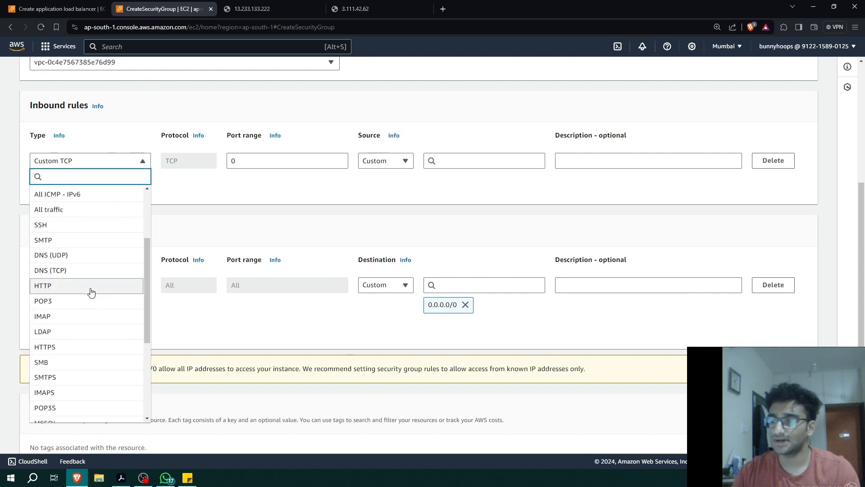
click(84, 285)
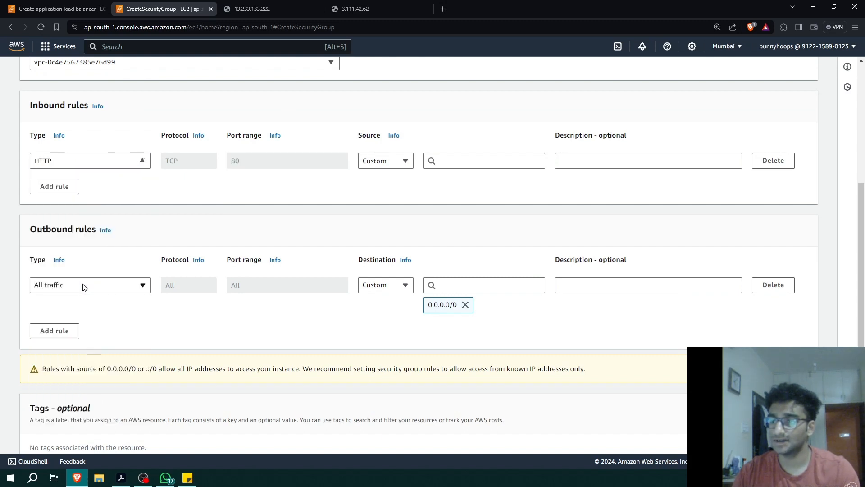
click(393, 161)
click(469, 162)
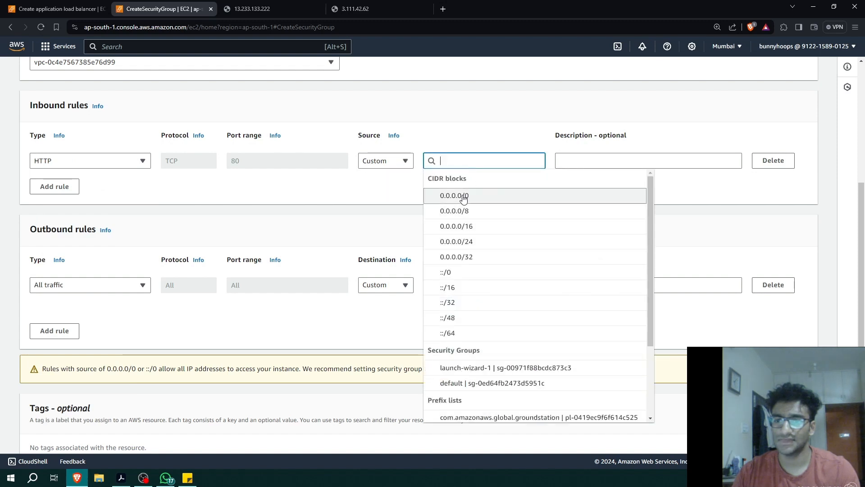
click(464, 195)
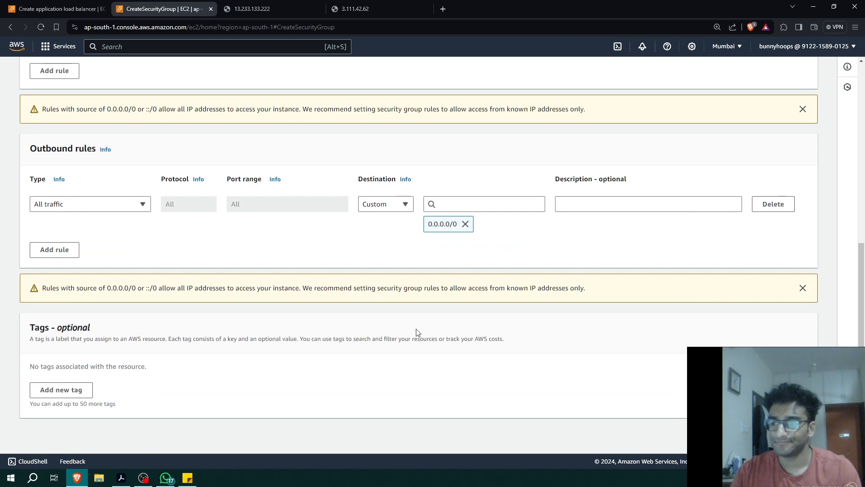
click(771, 435)
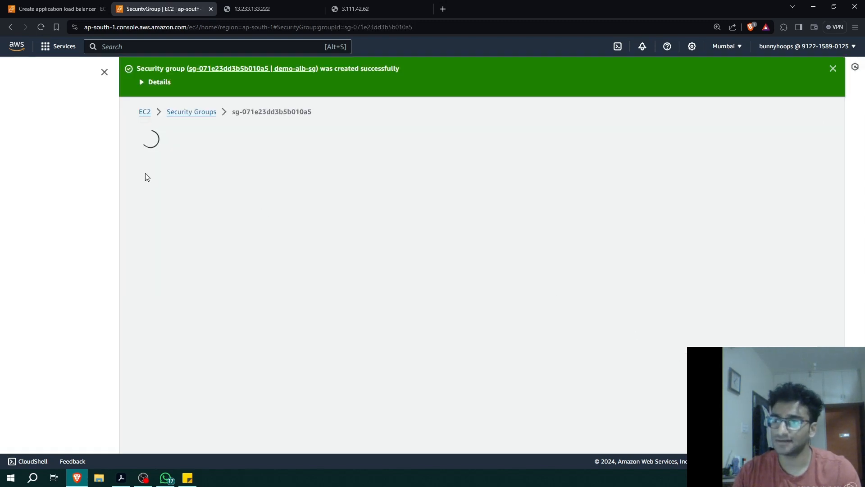
drag(391, 138, 305, 138)
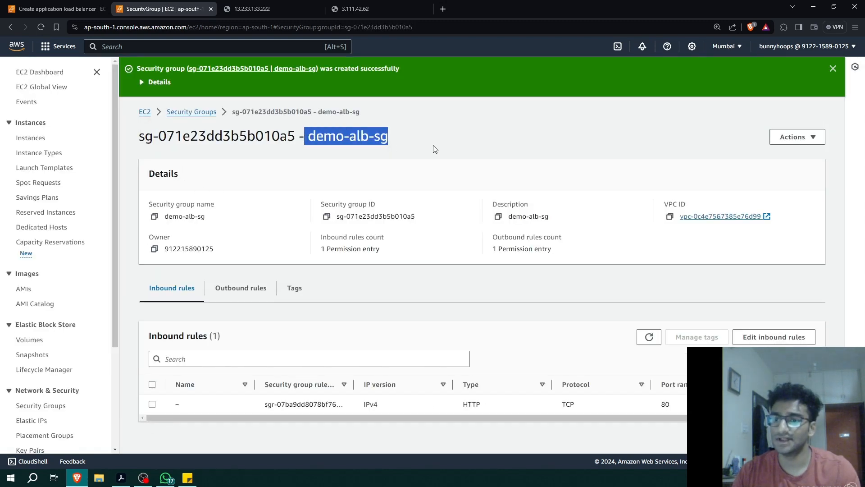
- Return to the load balancer setup, refresh its security groups, and replace the default group with demo-alb-sg
click(83, 9)
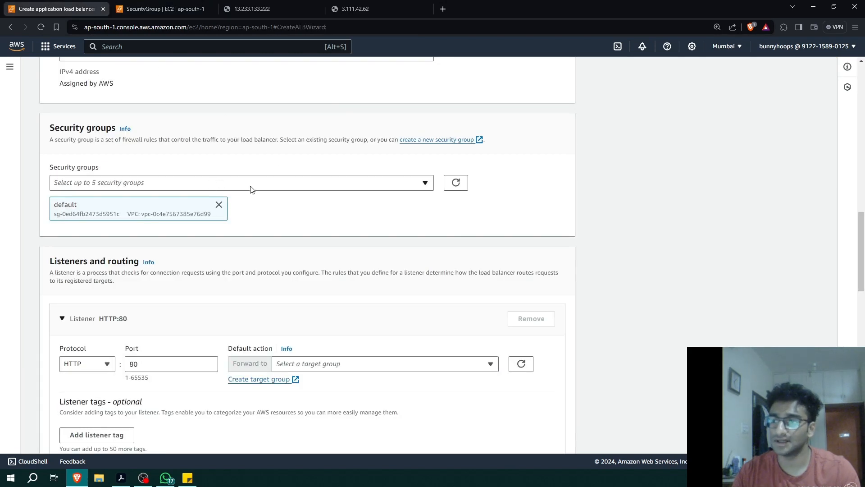
click(456, 182)
click(380, 184)
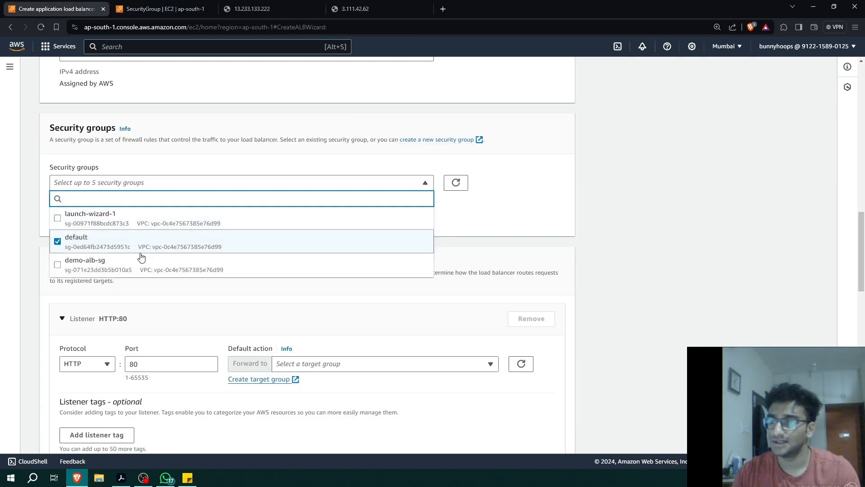
click(57, 264)
click(57, 241)
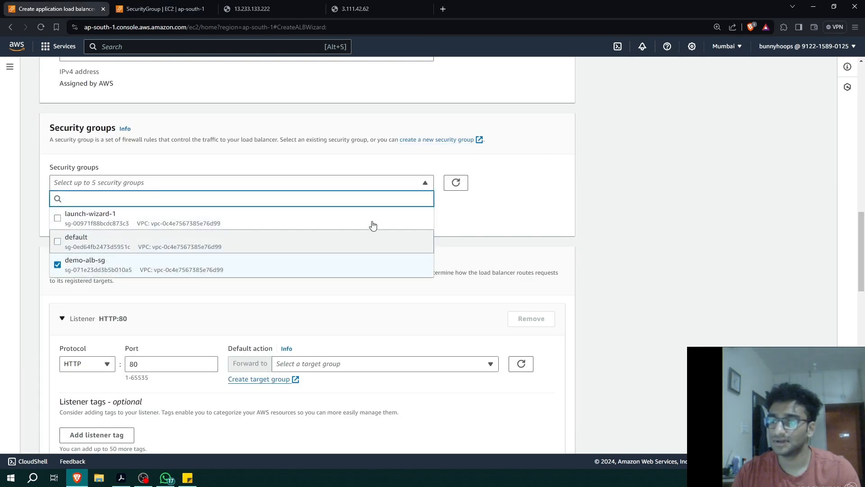
click(556, 204)
- Set the HTTP:80 listener's default action to forward to target group Demo-tg
scroll(394, 185, down, 2)
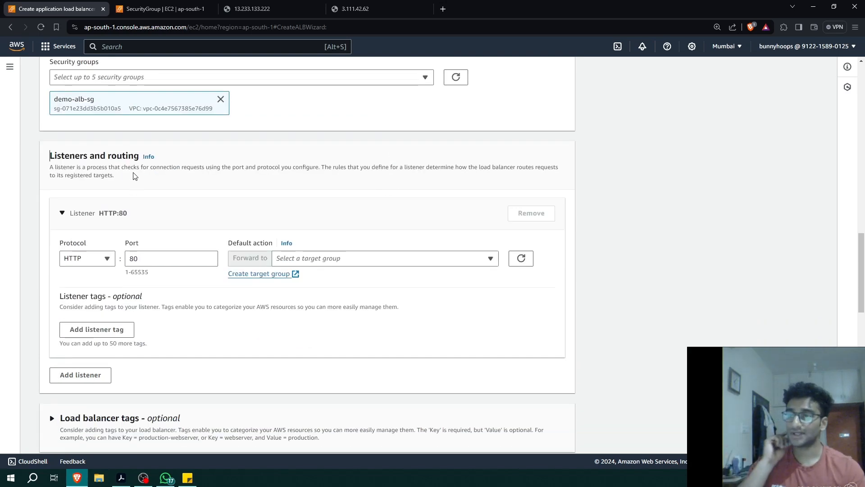
scroll(189, 237, down, 2)
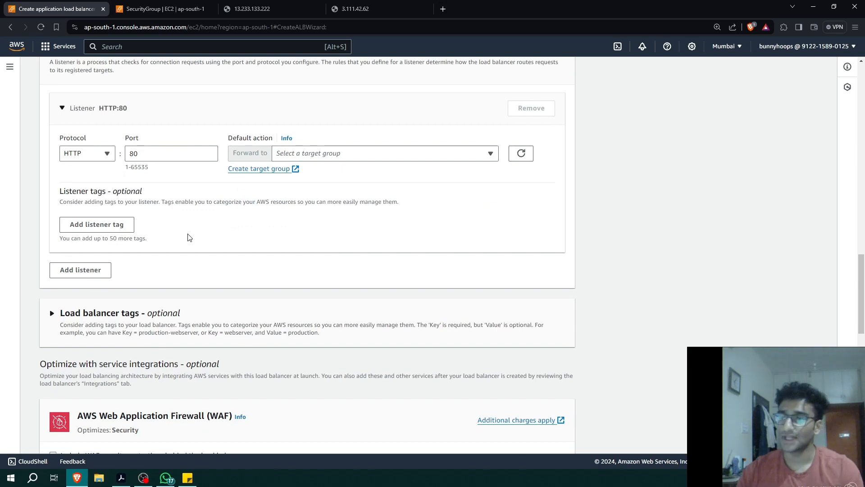
scroll(190, 238, up, 2)
drag(133, 215, 104, 219)
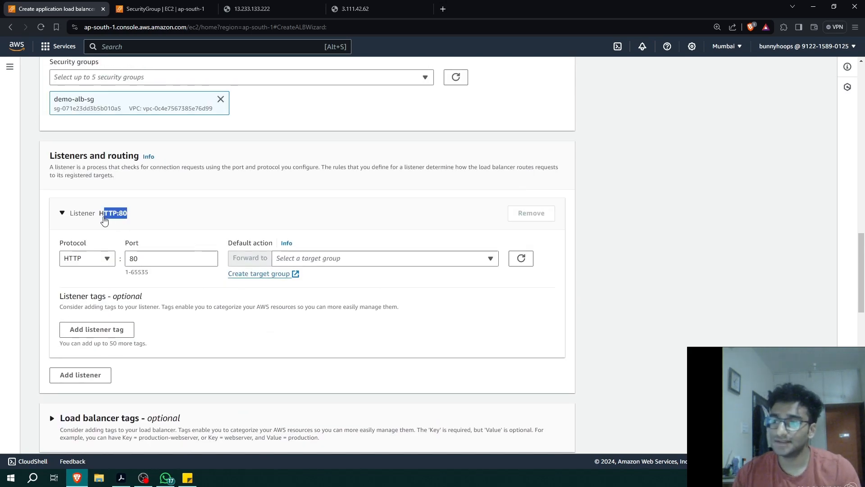
click(155, 218)
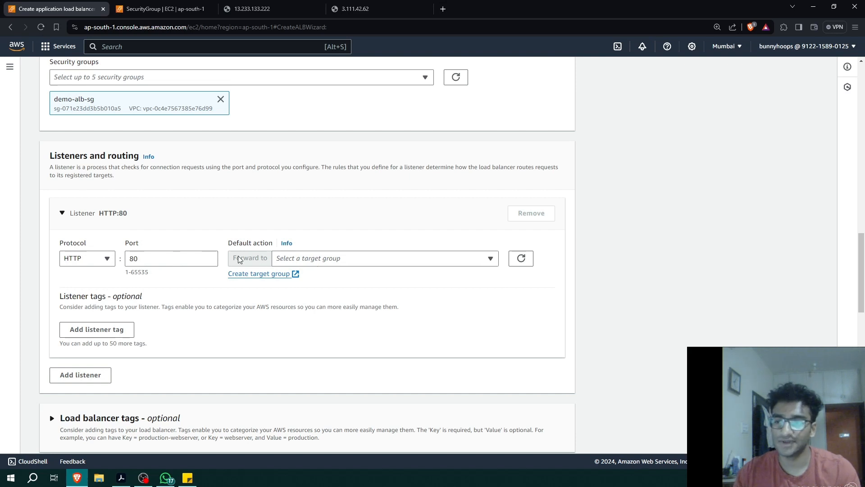
click(404, 264)
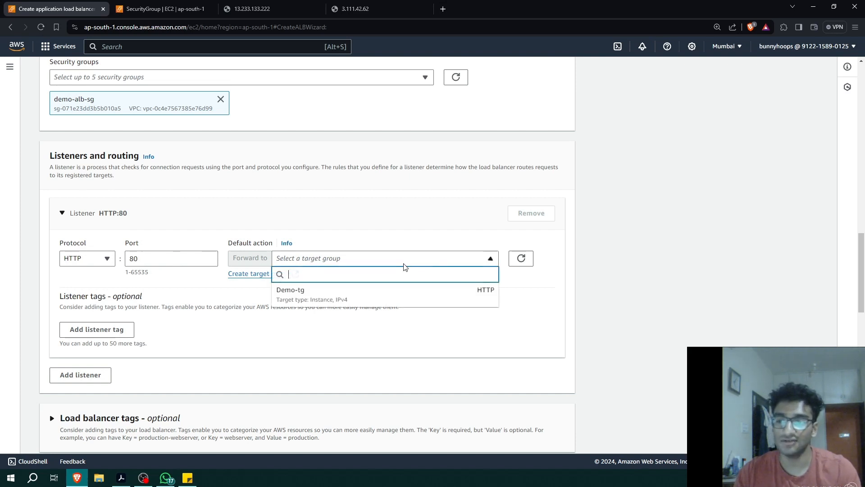
click(343, 298)
- Review the configuration summary, create the load balancer without optional integrations, and dismiss the creation notice
scroll(265, 217, down, 7)
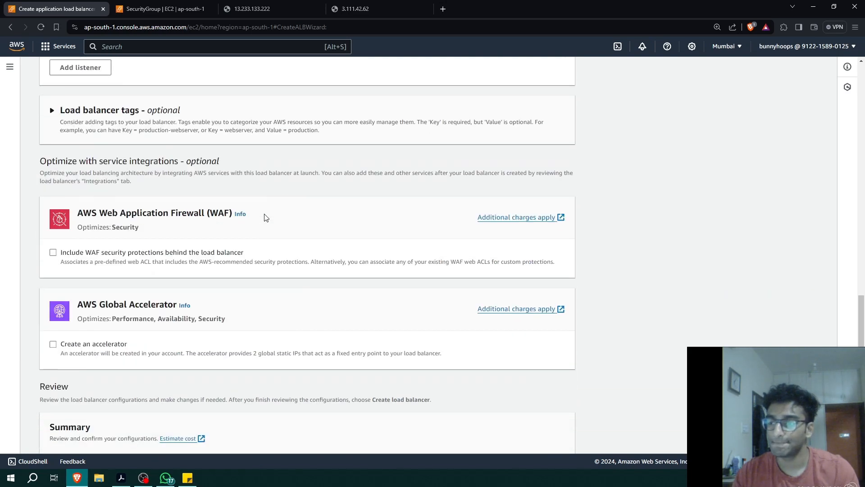
scroll(265, 217, down, 2)
scroll(264, 212, down, 5)
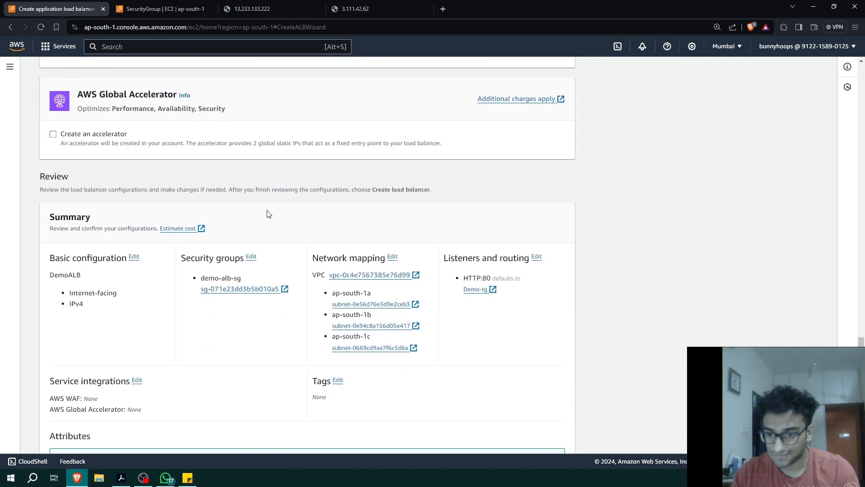
click(554, 440)
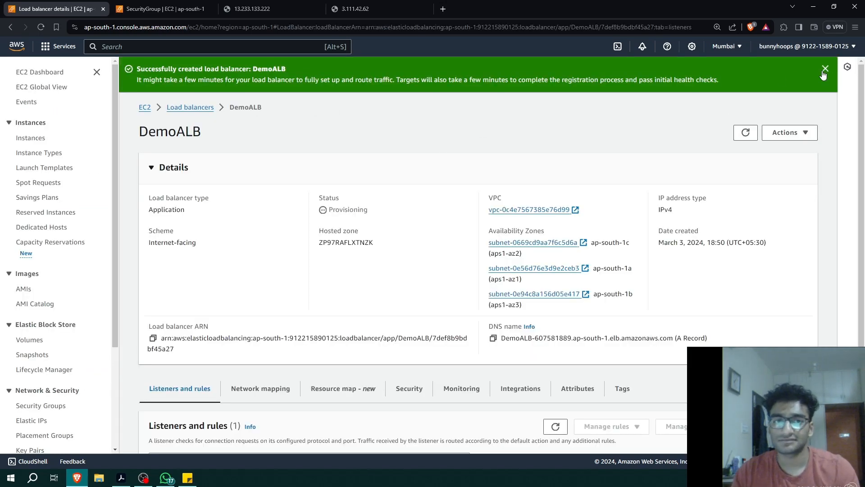
click(824, 70)
- Check DemoALB's status and listener, then copy its DNS name and open it in a new browser tab
drag(375, 176, 413, 174)
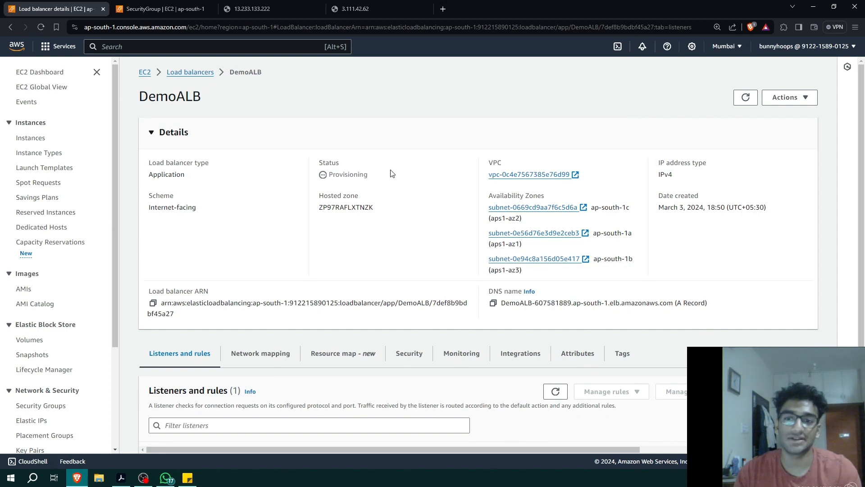
scroll(387, 176, down, 2)
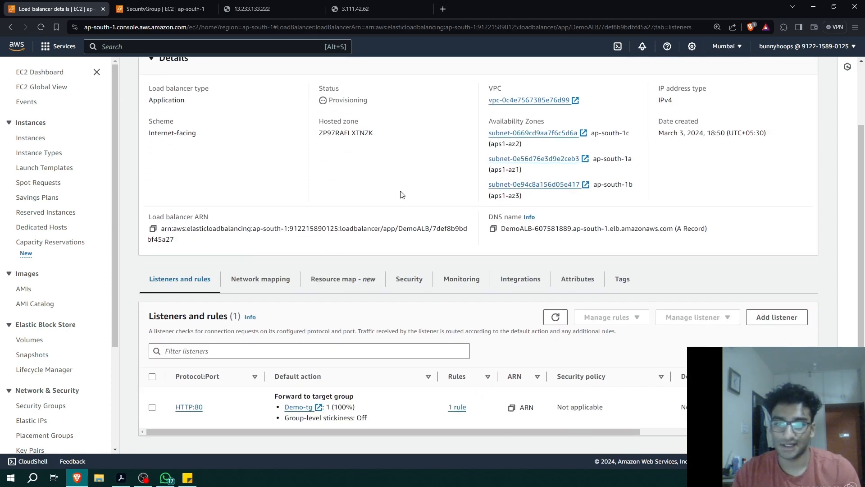
drag(502, 232, 674, 228)
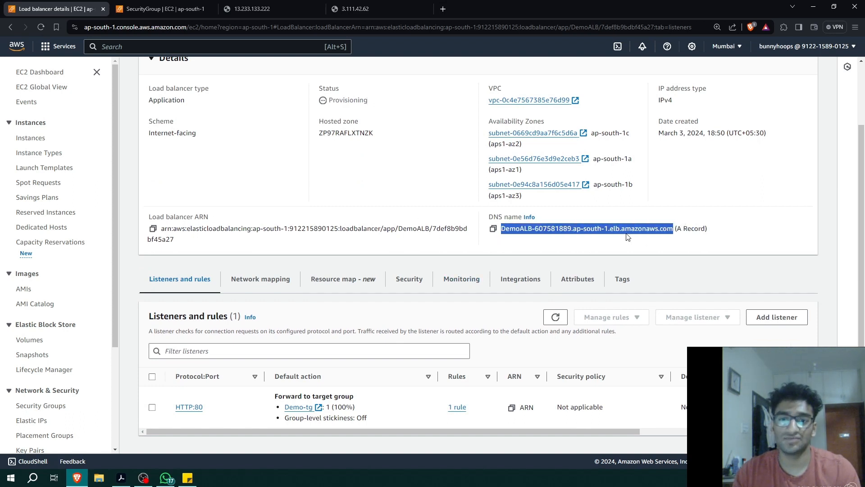
click(493, 229)
click(443, 9)
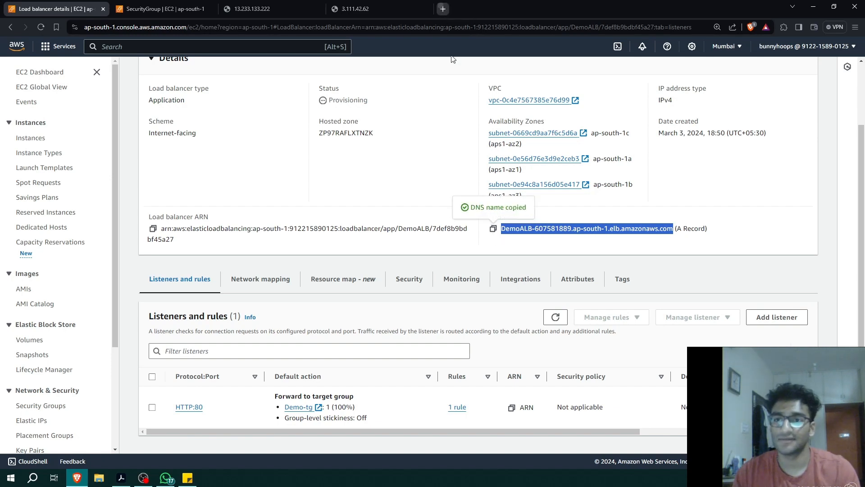
key(ctrl+v)
key(Return)
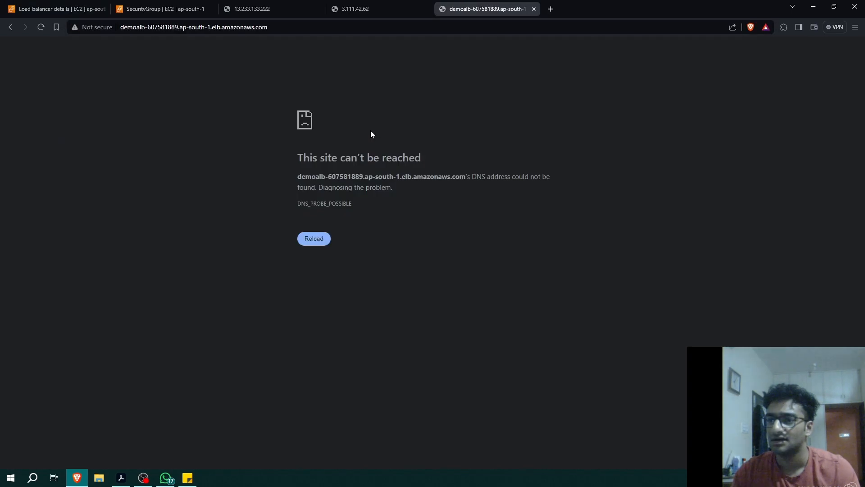
- Return to DemoALB's details and check its provisioning status and DNS name
click(67, 9)
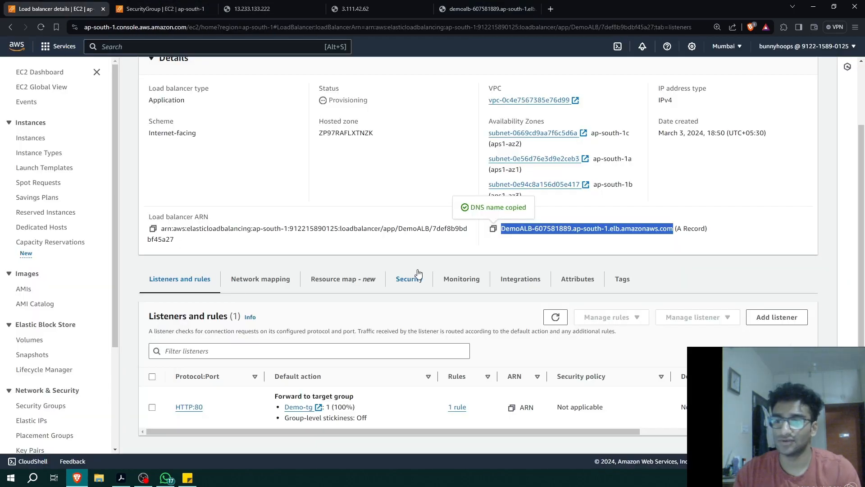
click(635, 207)
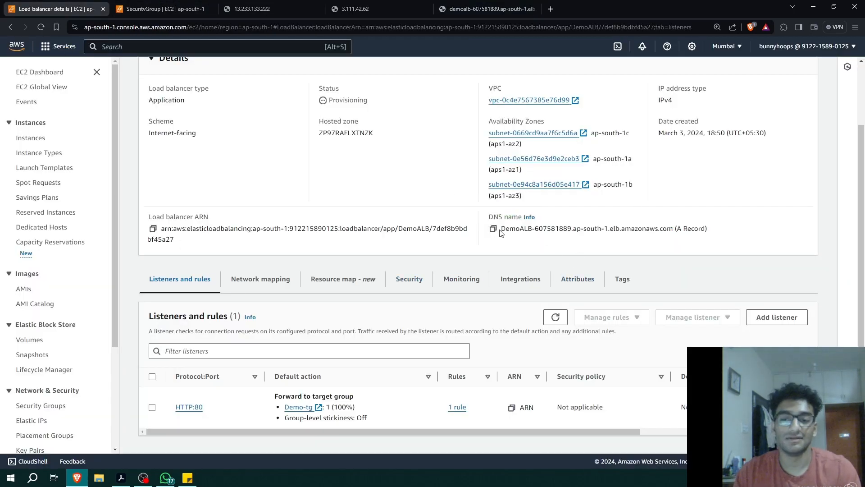
drag(500, 231, 673, 233)
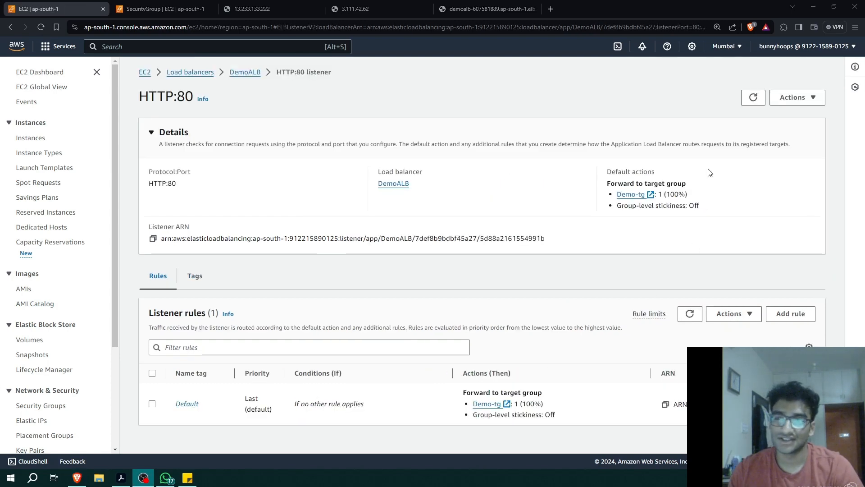
- Switch to the load balancer's web page and check its address and the server named in the response
click(497, 10)
drag(399, 50, 49, 63)
click(137, 122)
click(122, 30)
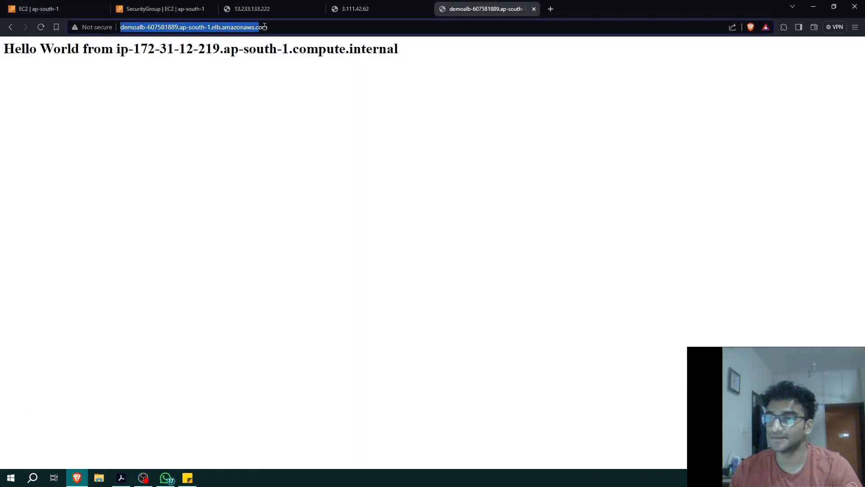
click(278, 85)
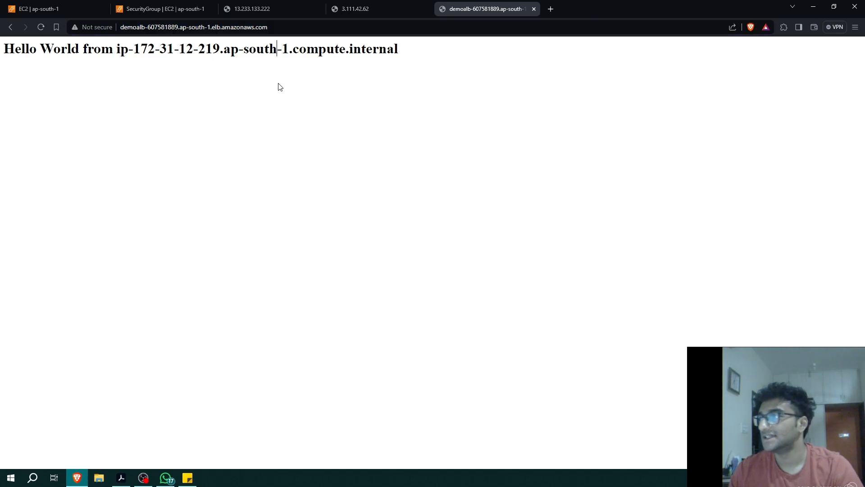
- Reload the load balancer's web page repeatedly to compare which server answers each request
click(40, 32)
click(39, 31)
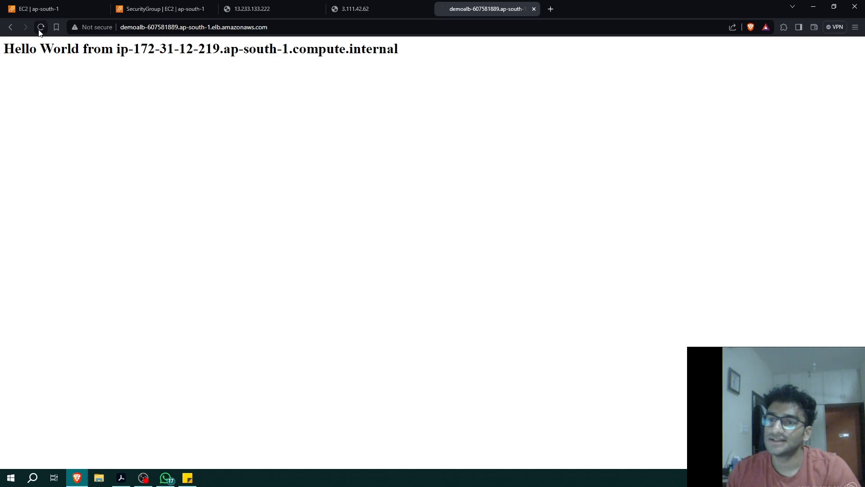
click(39, 32)
click(39, 32)
click(39, 32)
click(39, 32)
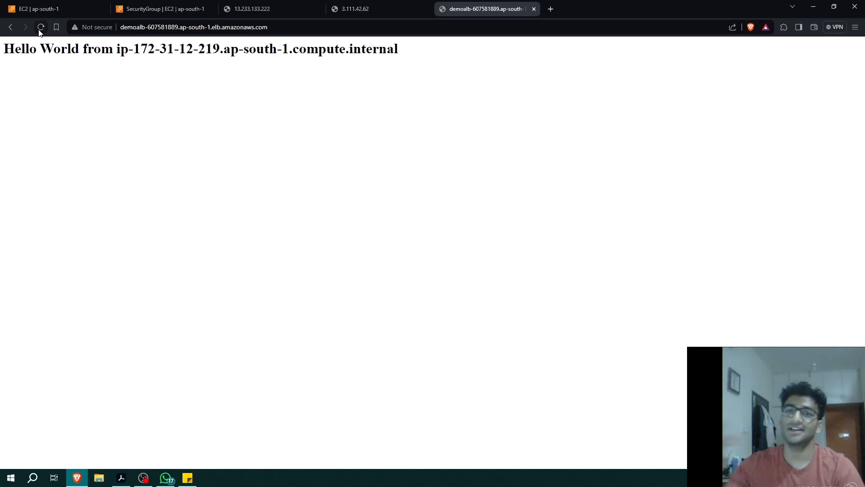
click(39, 31)
click(39, 32)
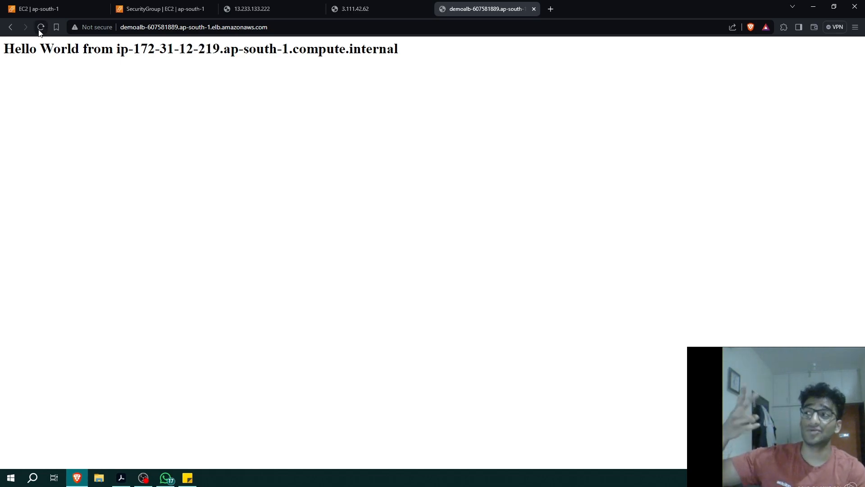
click(40, 32)
click(39, 32)
click(40, 32)
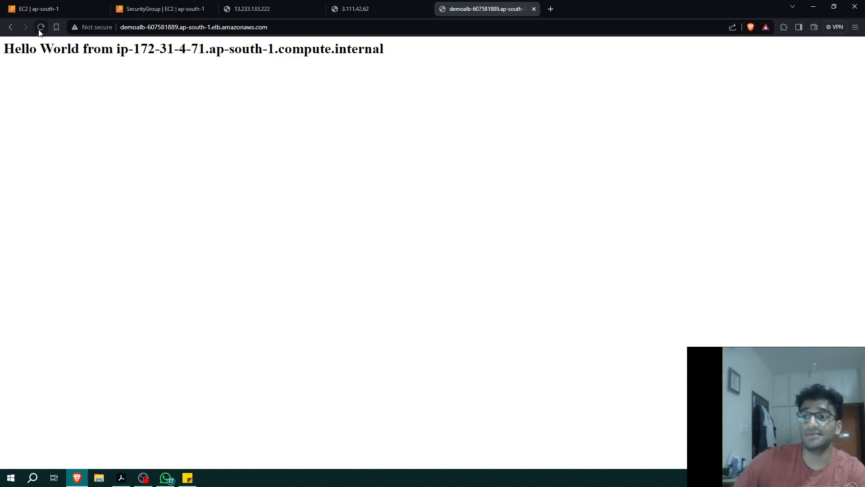
click(39, 32)
click(39, 31)
click(39, 31)
click(39, 32)
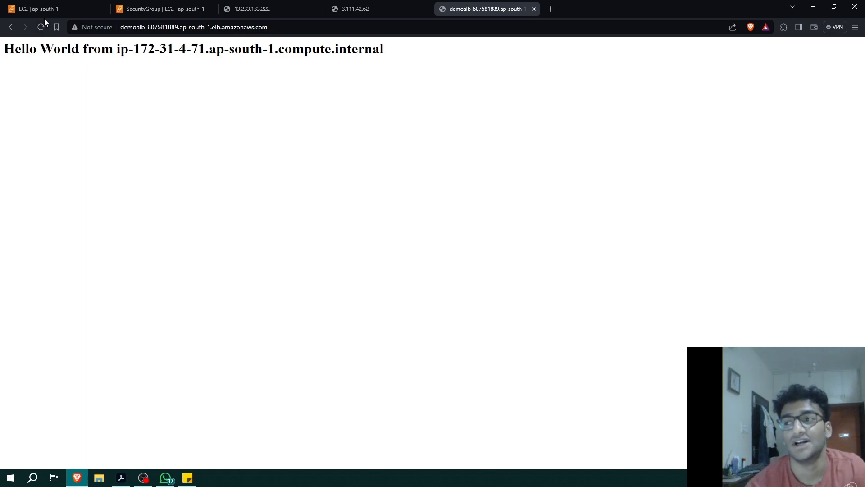
click(40, 28)
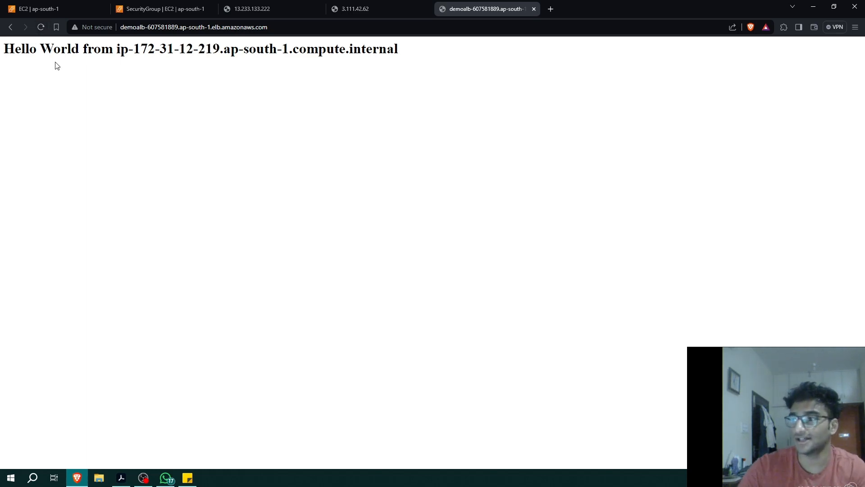
- Keep reloading the load balancer's page to observe how requests alternate between the two servers
click(41, 28)
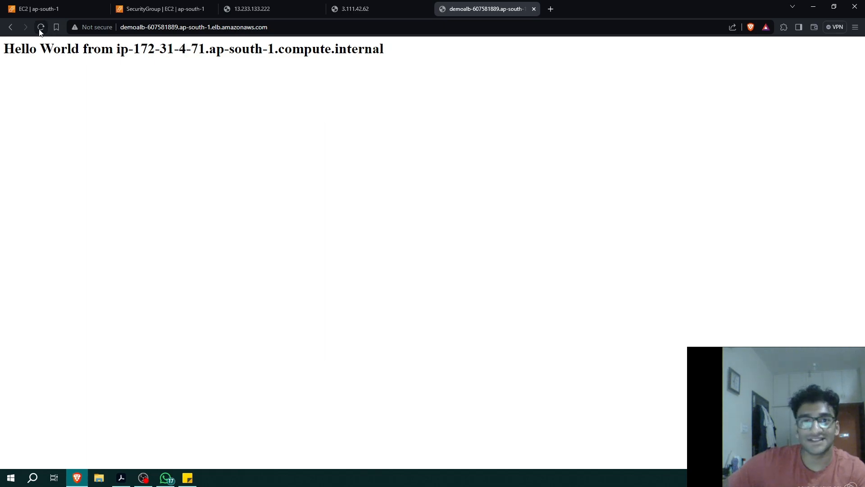
click(40, 30)
click(40, 29)
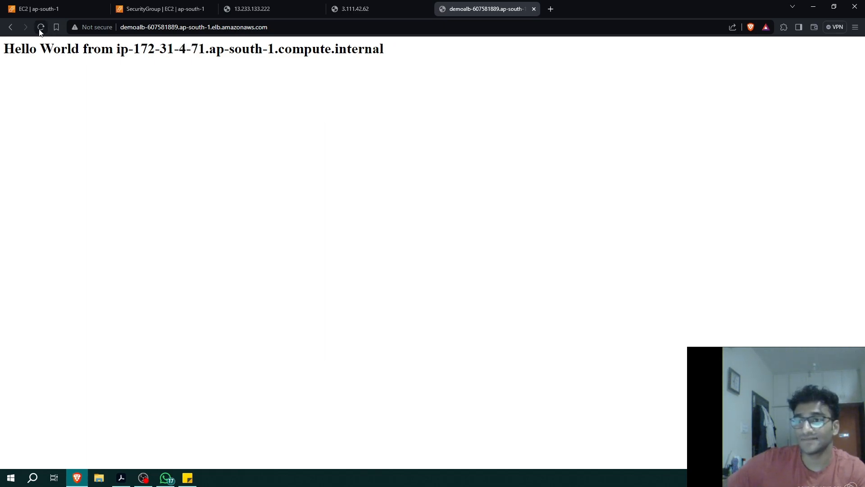
click(40, 30)
click(40, 30)
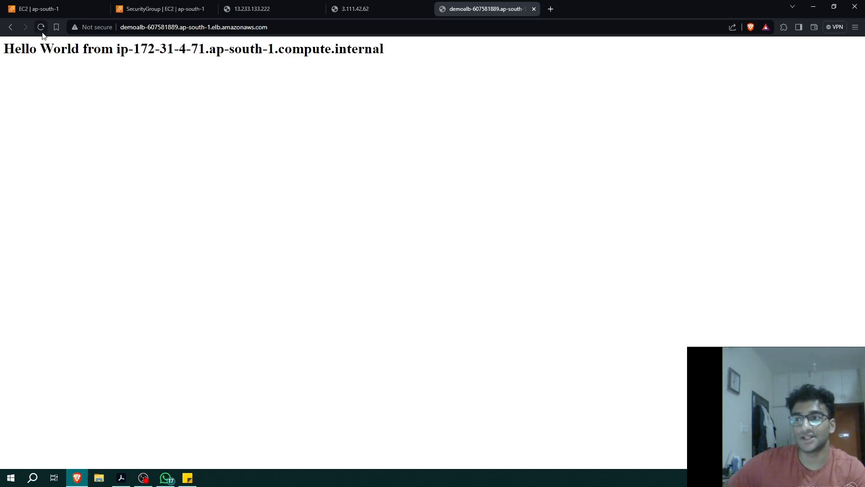
- Return to DemoALB's details, refresh its status, and review its listeners and rules
click(55, 12)
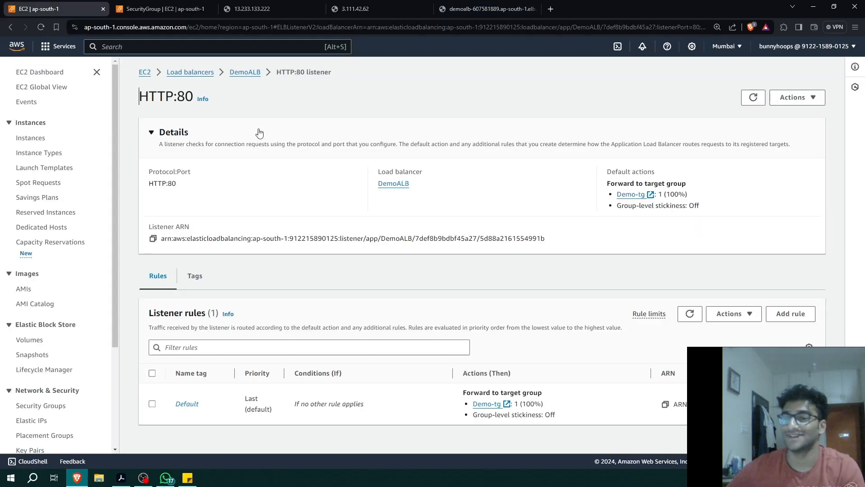
click(247, 72)
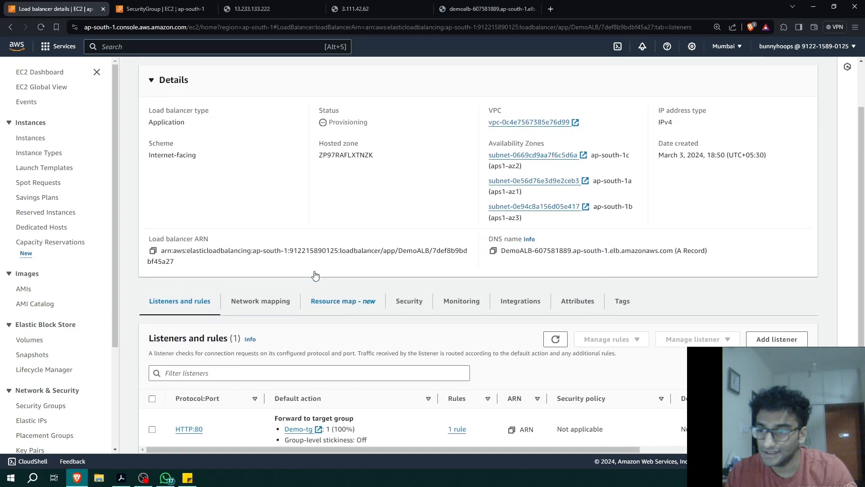
scroll(344, 193, down, 2)
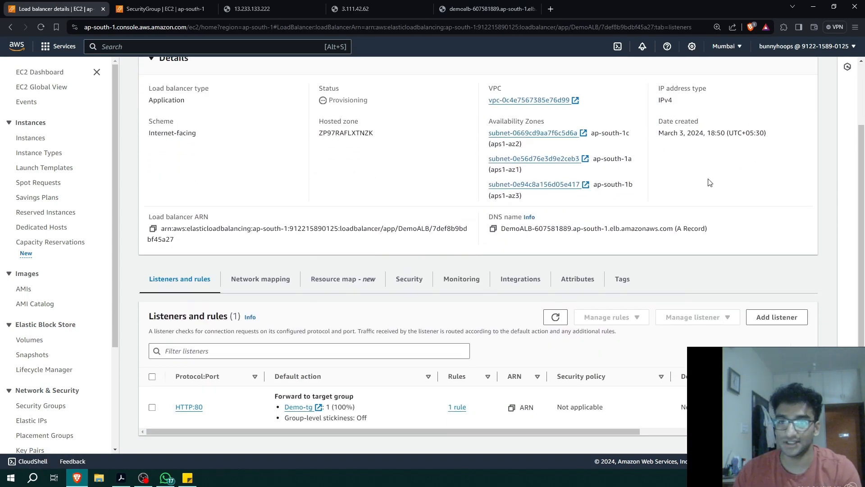
scroll(708, 183, up, 2)
click(746, 98)
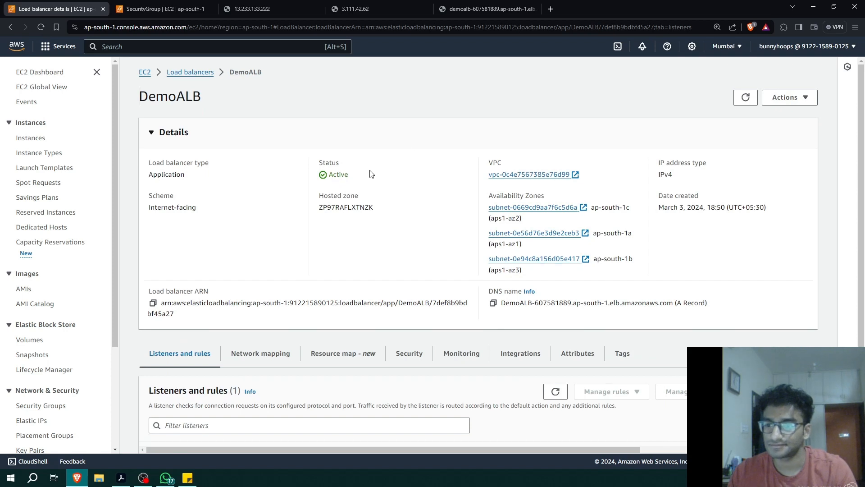
scroll(361, 162, down, 2)
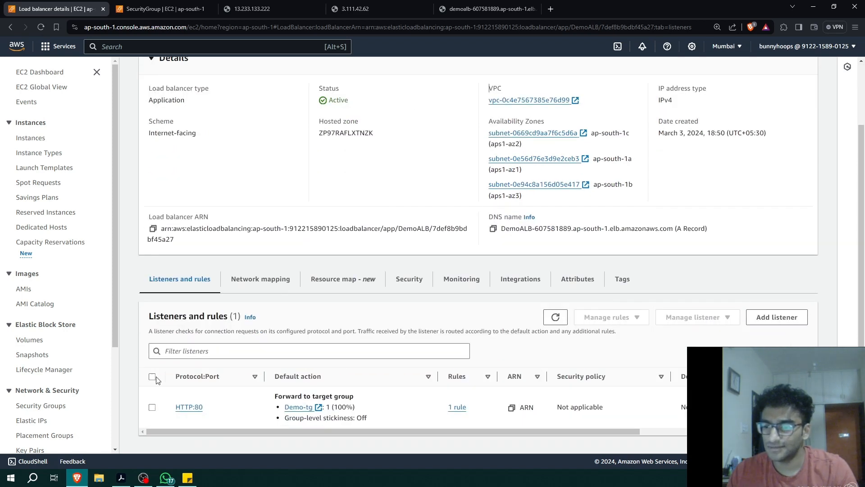
drag(149, 321, 238, 322)
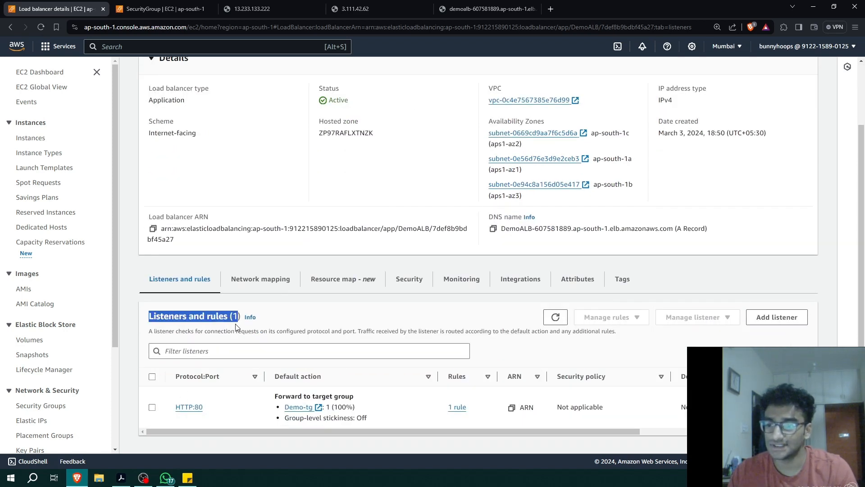
click(347, 318)
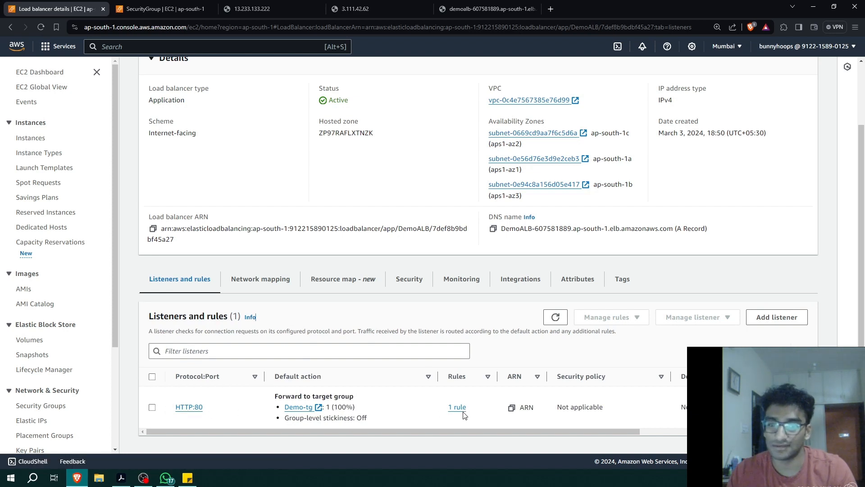
- Start a new rule on DemoALB's HTTP:80 listener, name it Demo Rule, and continue to its conditions
click(188, 408)
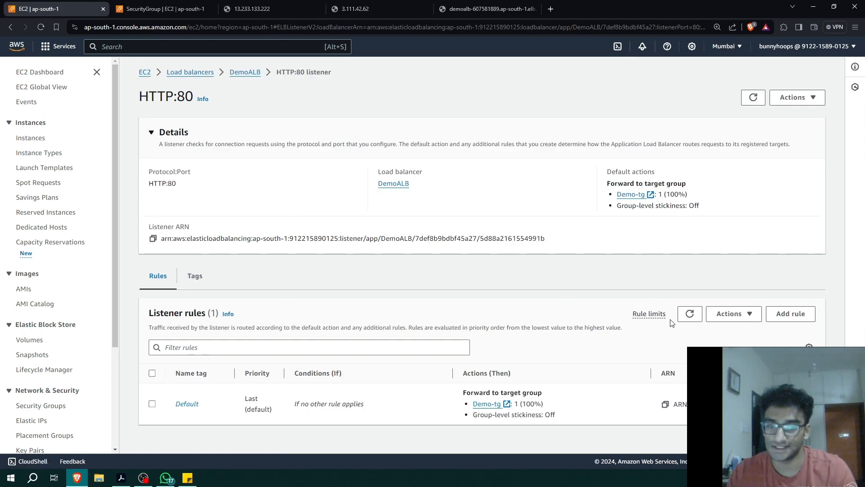
click(785, 314)
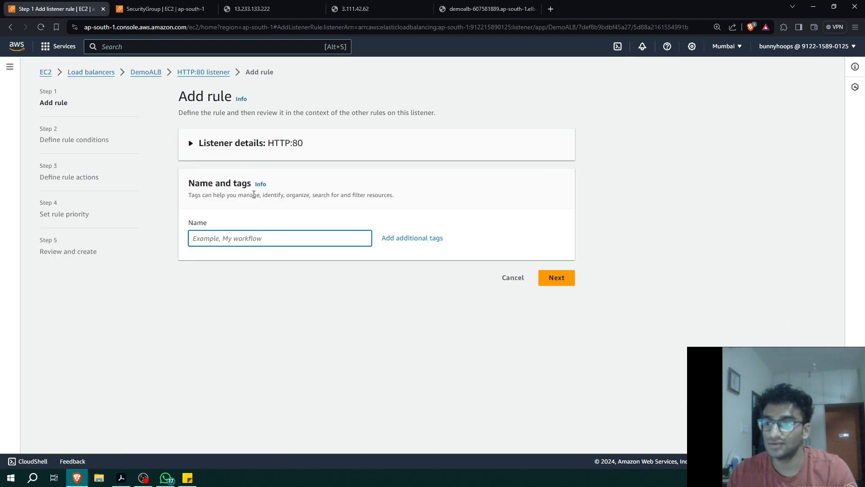
text(Demo RUlle)
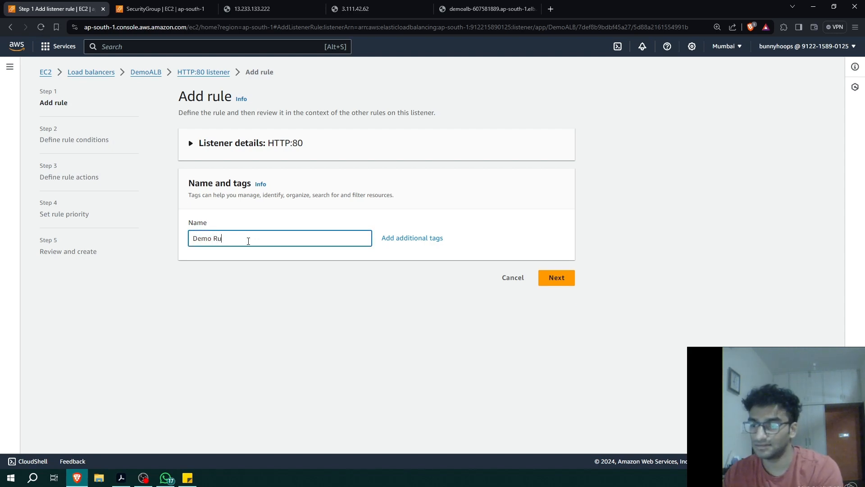
text(le)
click(544, 278)
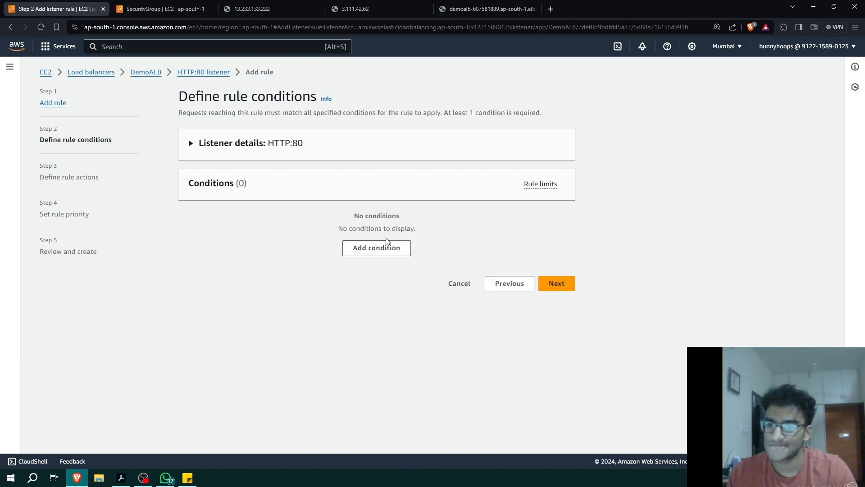
- Add a Path condition with the value /error to the rule
click(397, 248)
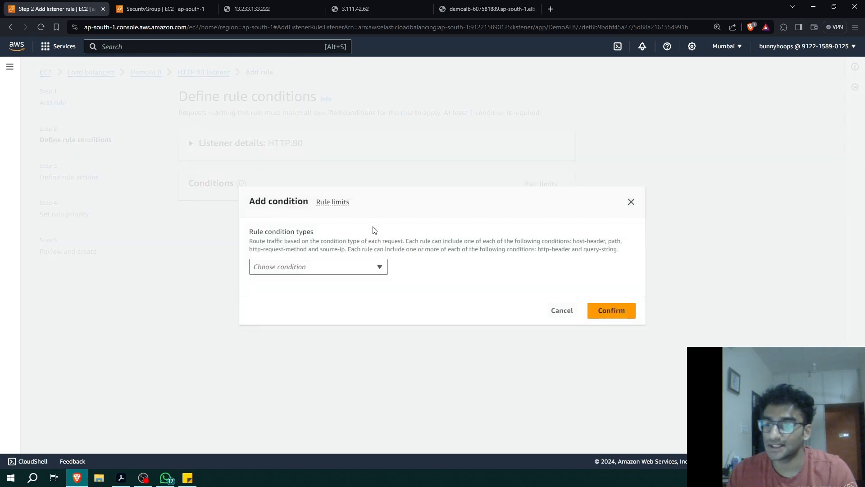
click(305, 268)
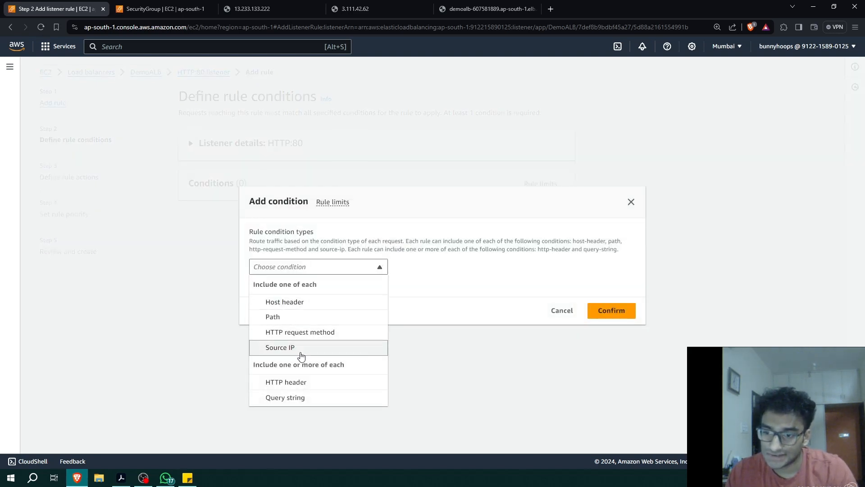
click(297, 318)
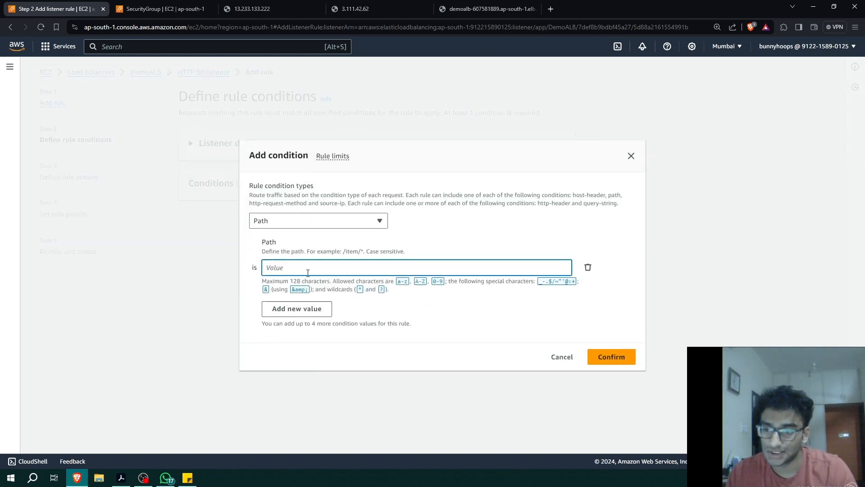
text(/error)
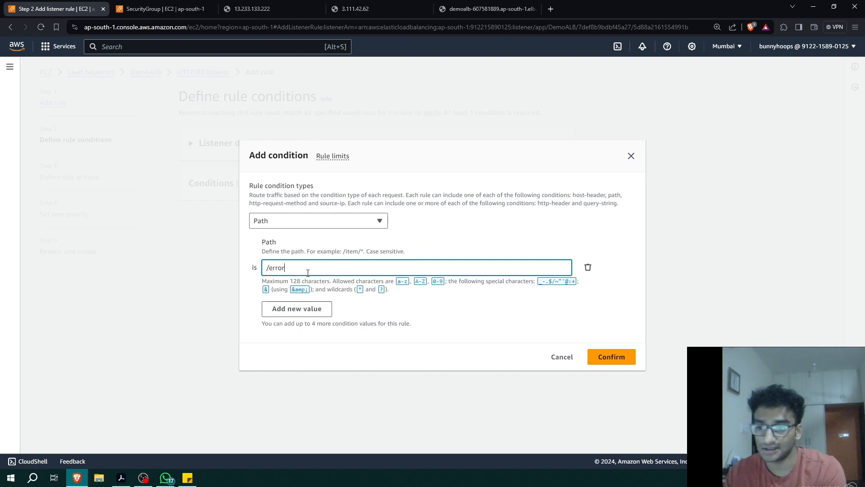
click(612, 356)
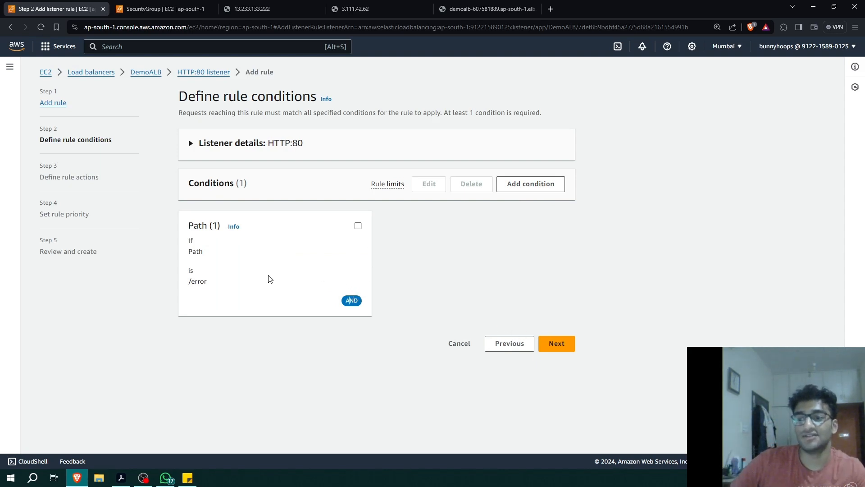
- Switch to the load balancer's web page, request its /error path, and examine the response
click(484, 9)
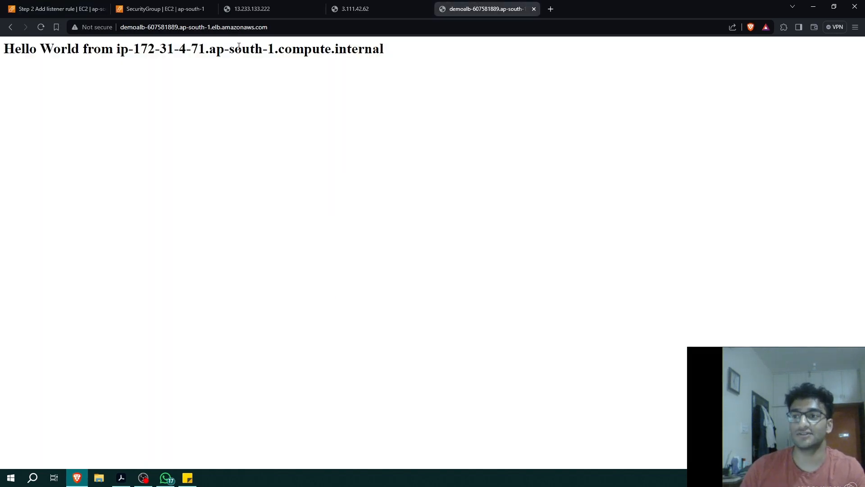
click(299, 28)
click(299, 28)
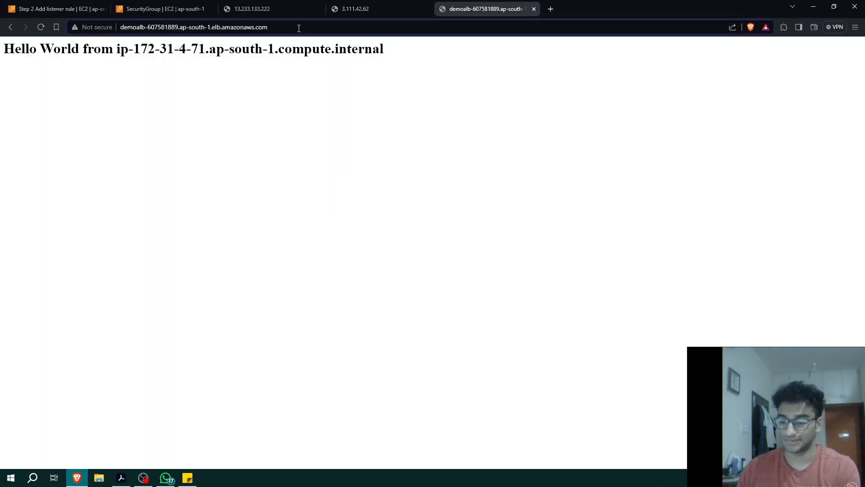
text(/error)
key(Return)
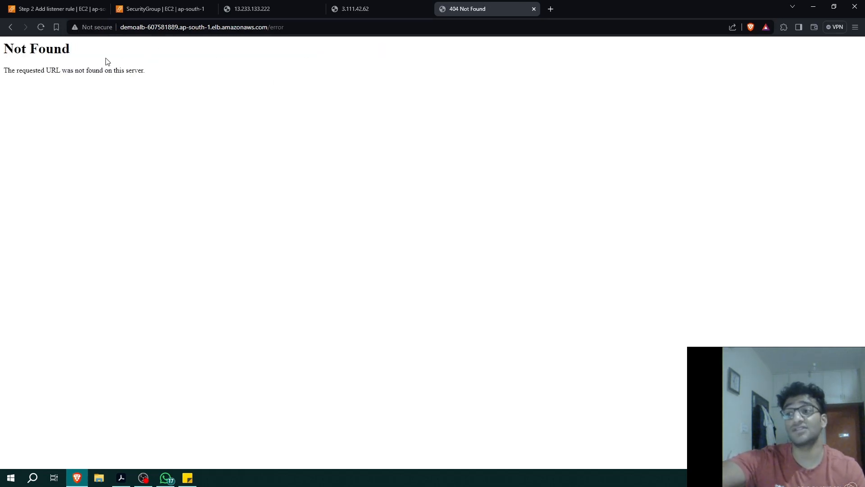
drag(107, 62, 6, 42)
click(151, 72)
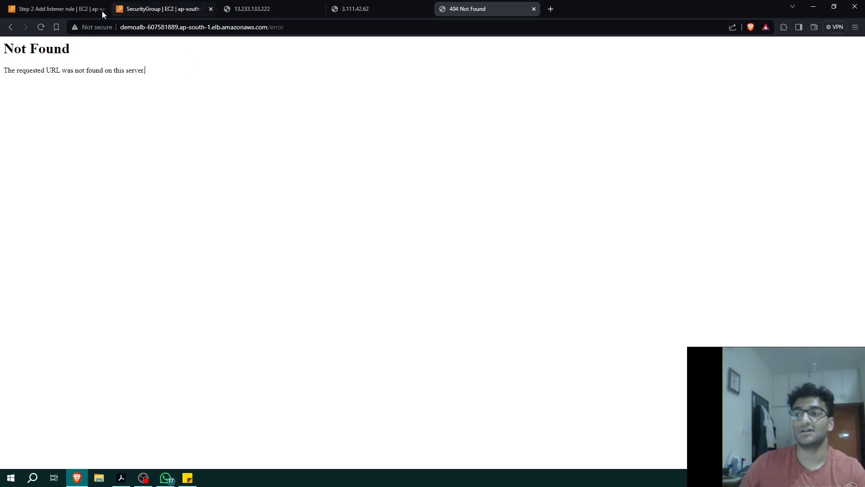
- Return to the listener rule setup, recheck the /error path condition, and continue to the rule actions
click(47, 9)
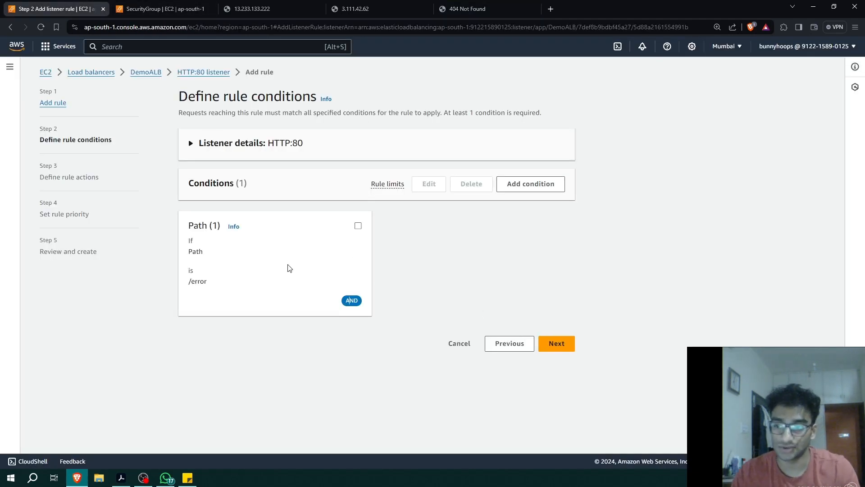
click(559, 344)
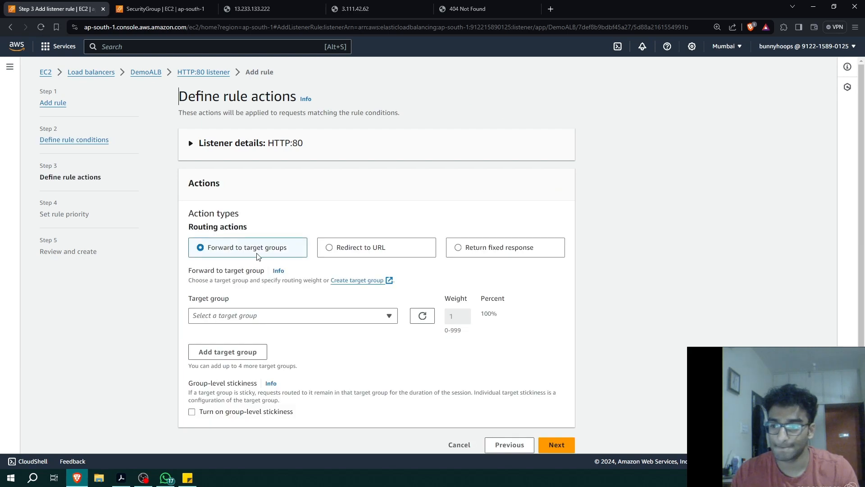
click(50, 141)
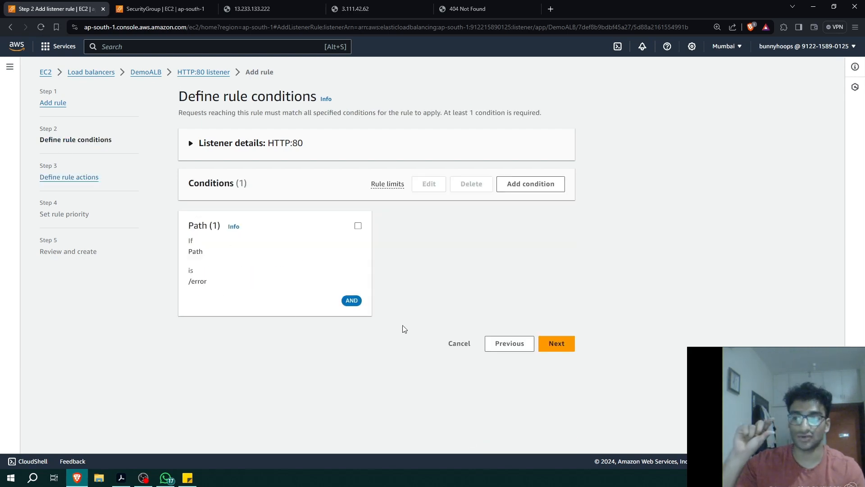
click(563, 345)
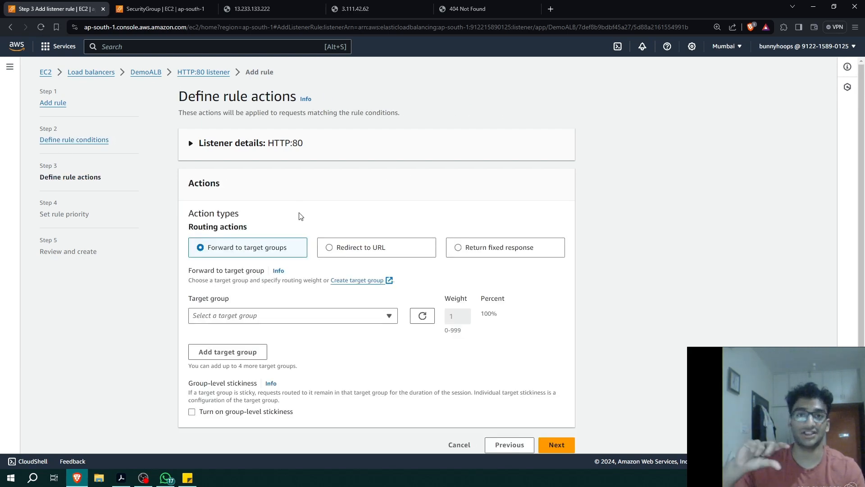
scroll(308, 207, down, 1)
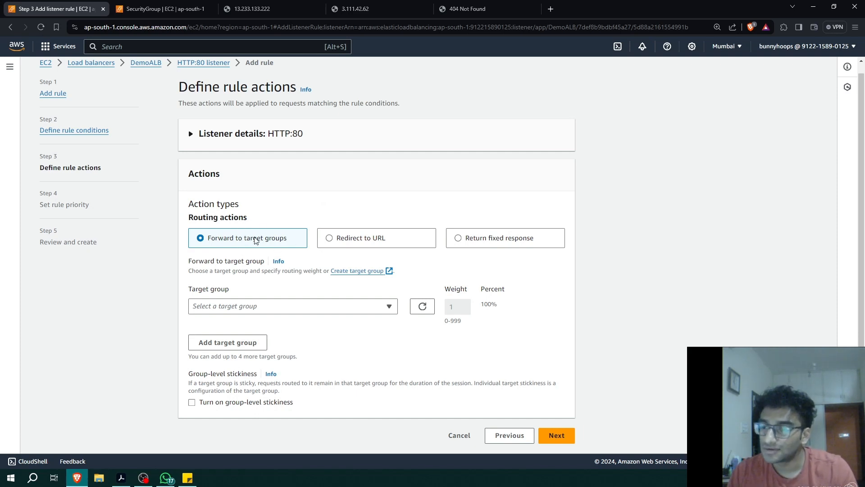
- Make the rule return a fixed response with code 404 and body "URL not found Please return to safety!", and continue to rule priority
click(481, 238)
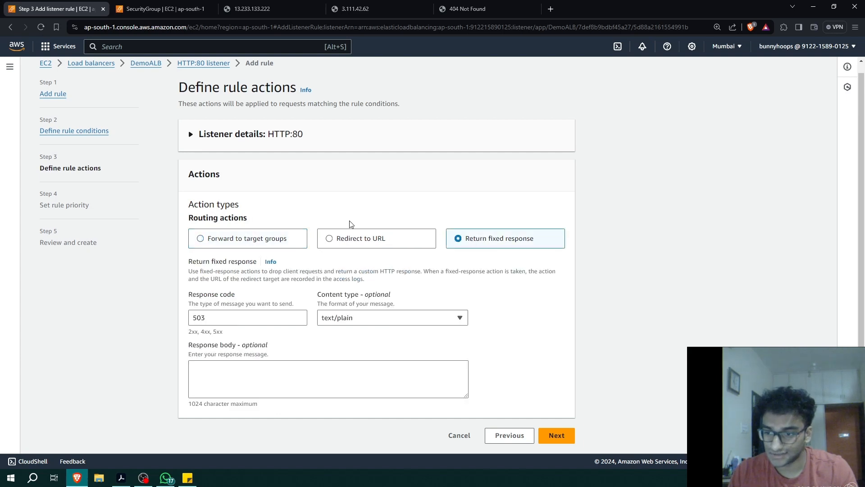
drag(282, 317, 167, 326)
text(404)
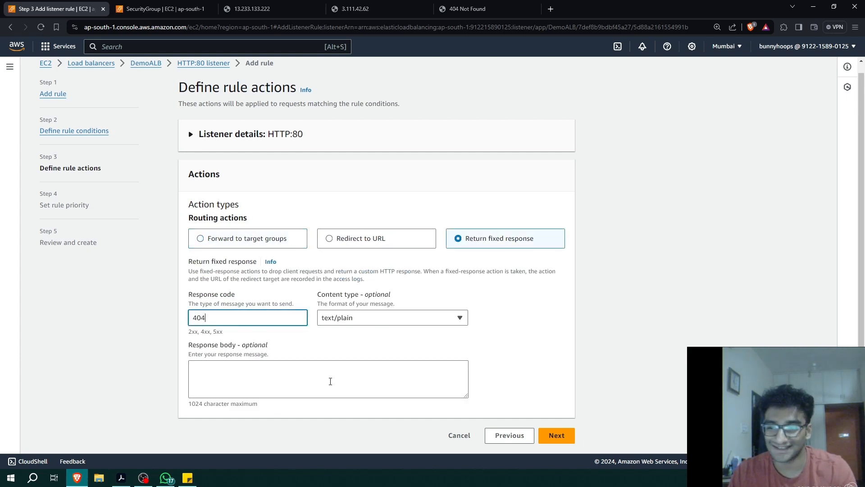
click(330, 382)
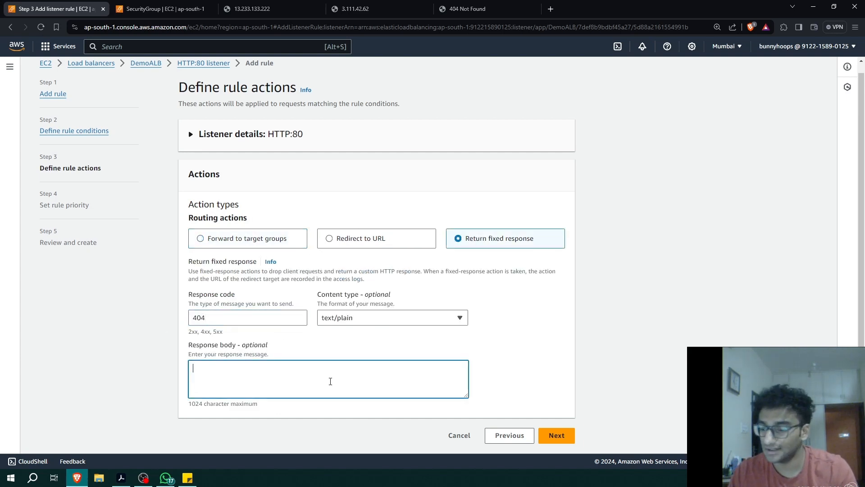
text(U)
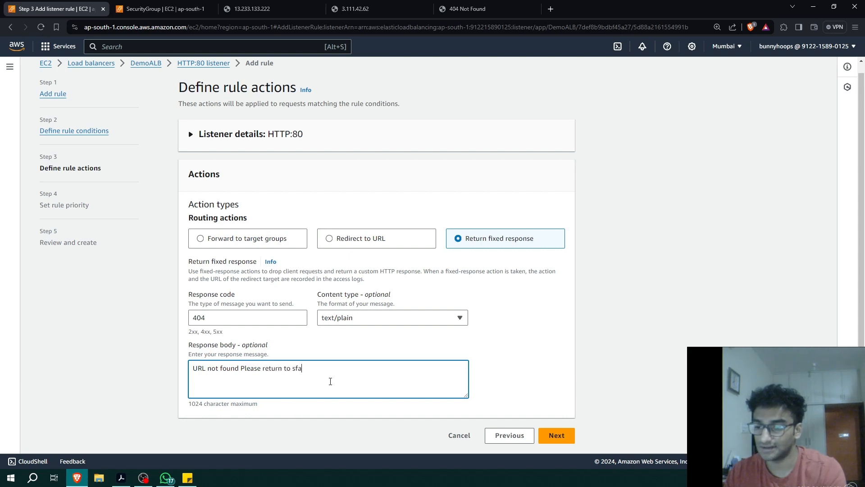
text(ty!)
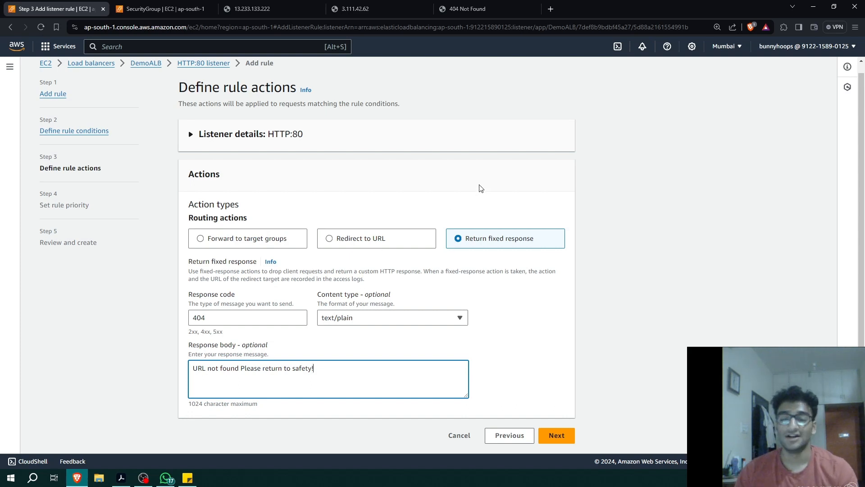
click(558, 435)
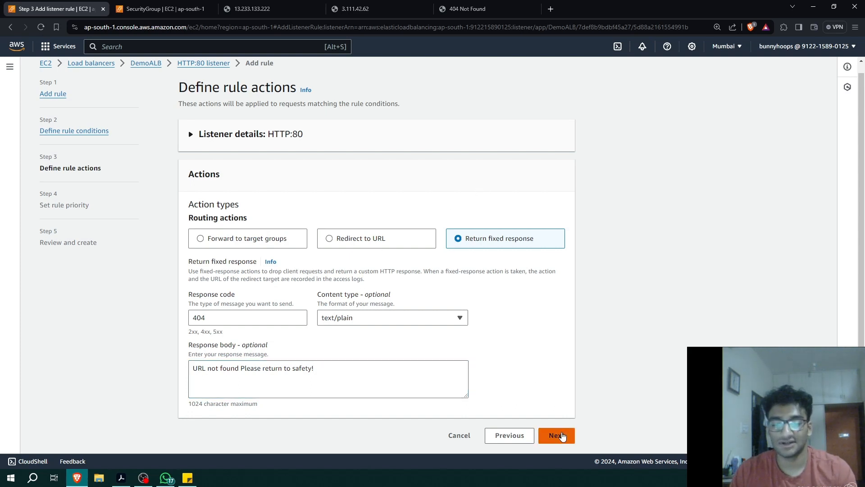
- Give the Demo Rule priority 1, compare it with the default rule, and create it on the HTTP:80 listener
click(252, 237)
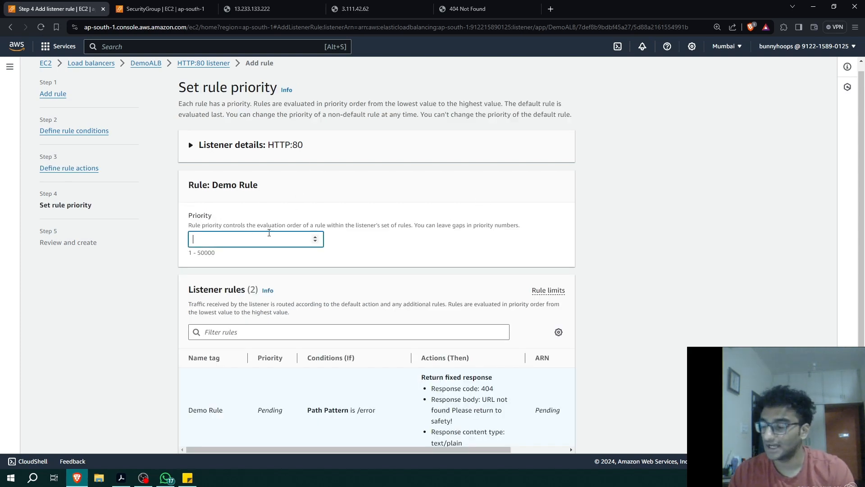
text(1)
scroll(596, 179, down, 2)
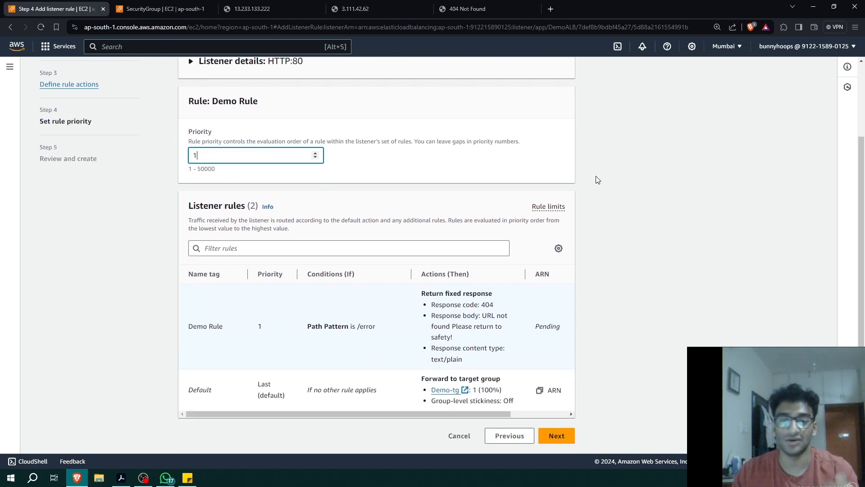
drag(221, 156, 144, 156)
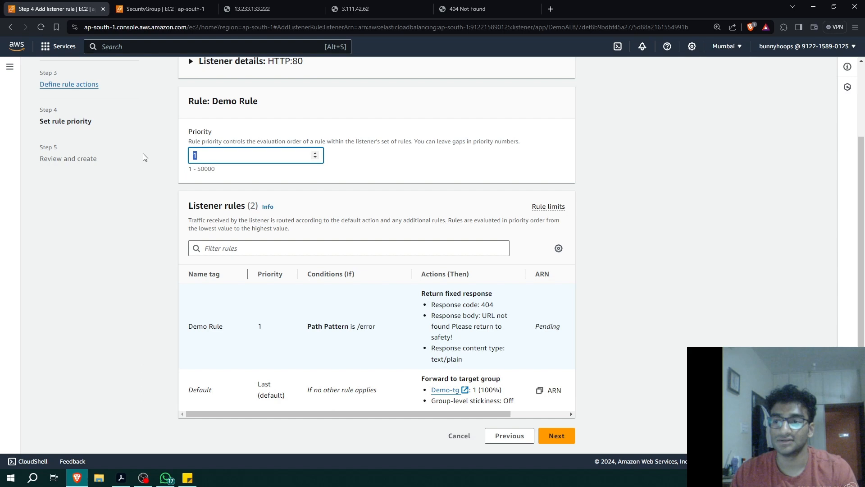
click(397, 160)
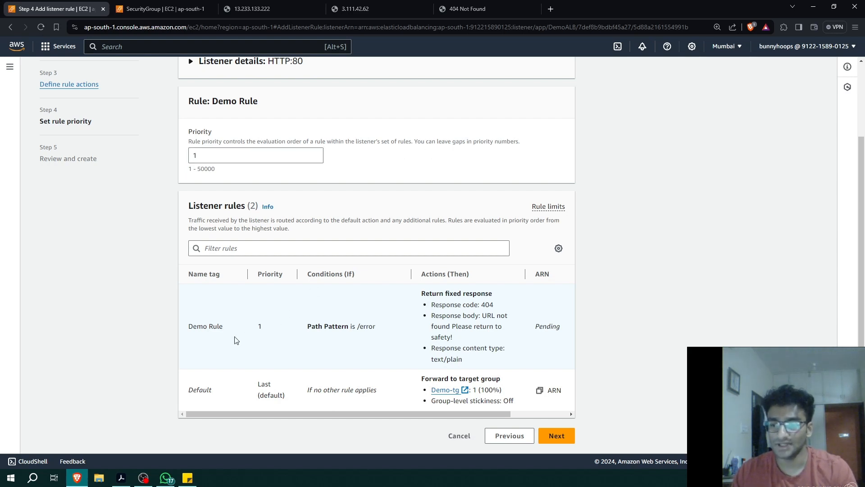
drag(185, 325, 415, 336)
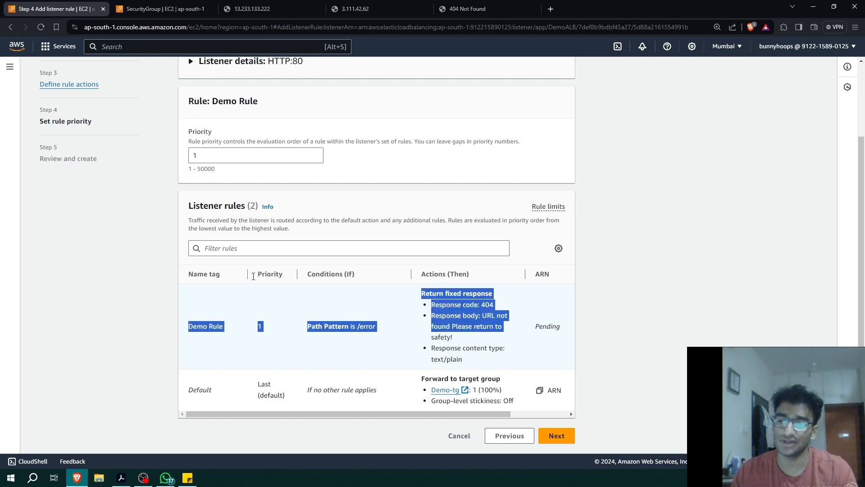
click(222, 394)
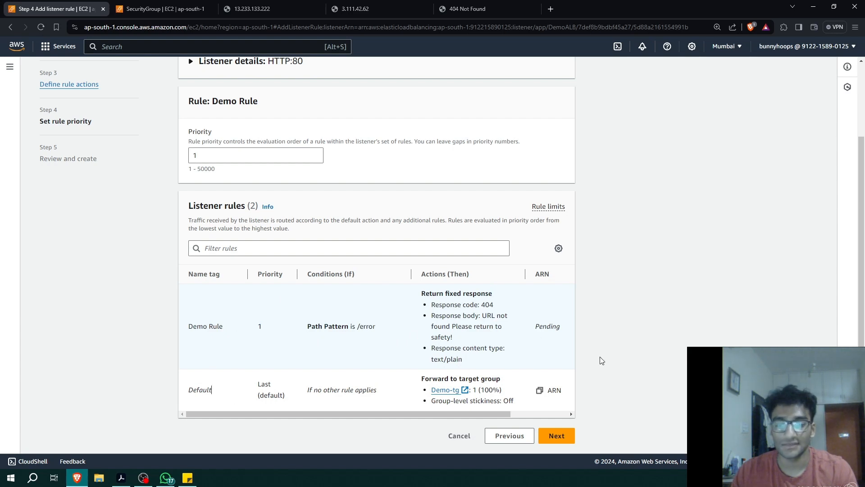
click(556, 435)
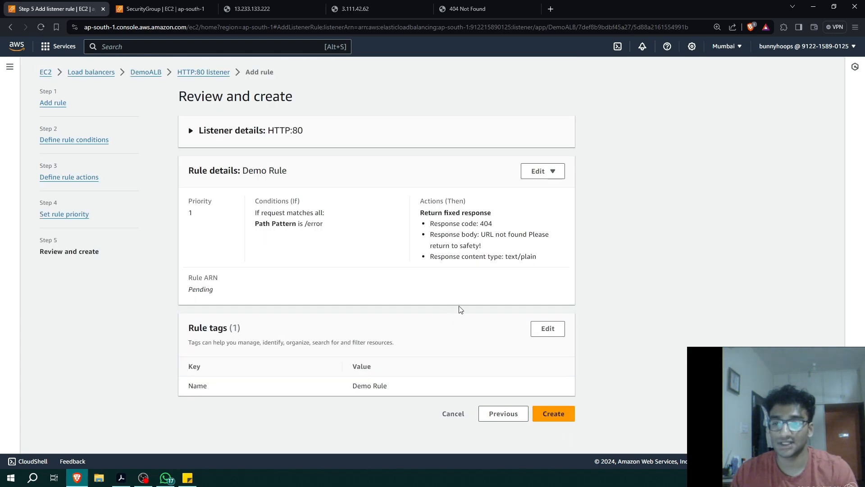
click(553, 414)
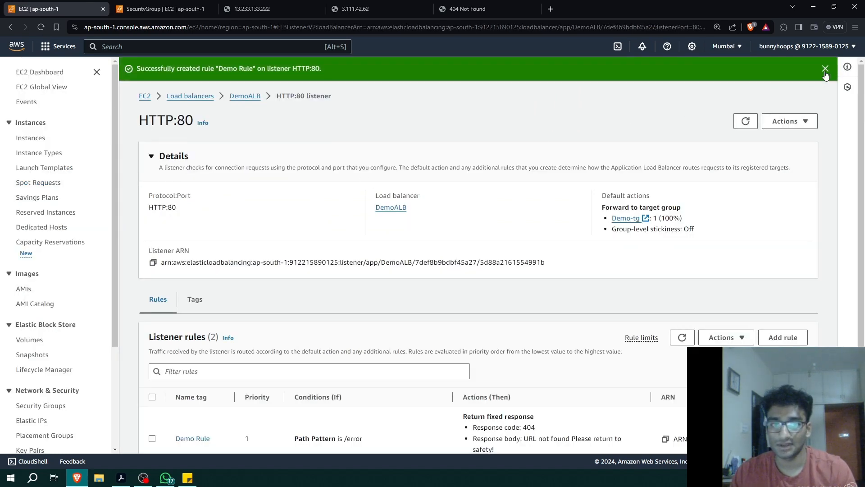
click(825, 67)
- Switch to the load balancer's /error page, reload it, and examine the response text
click(471, 9)
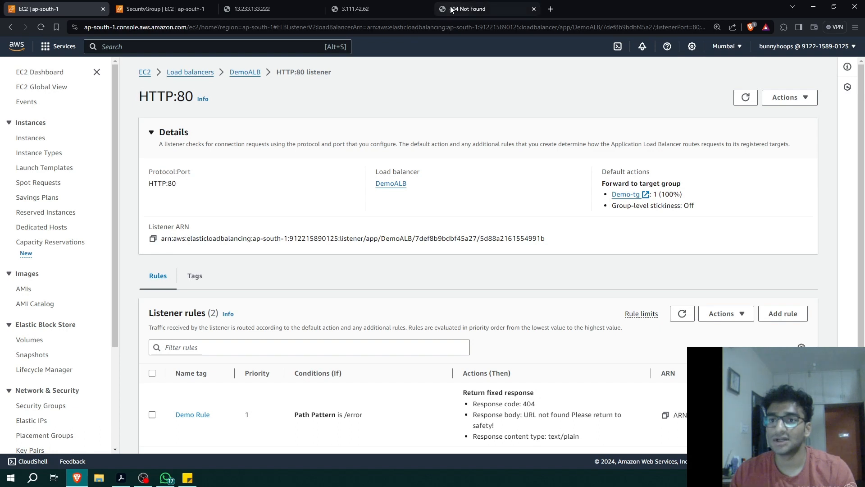
double_click(304, 26)
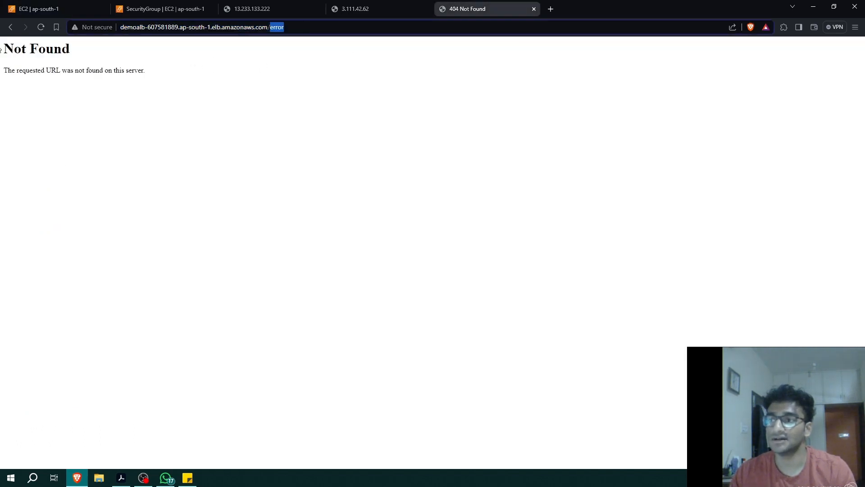
click(41, 27)
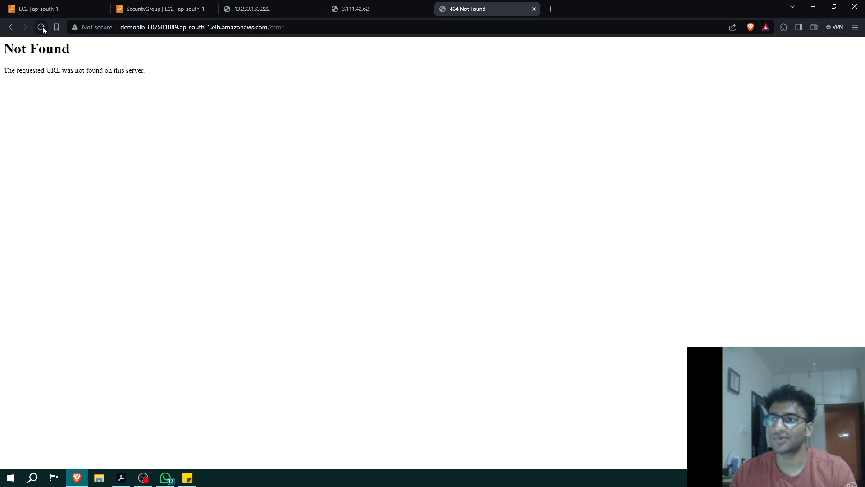
click(41, 27)
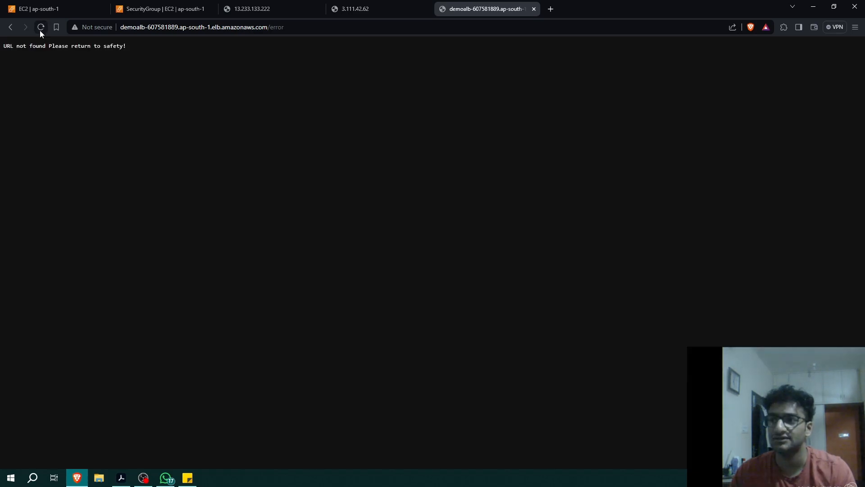
drag(134, 45, 2, 50)
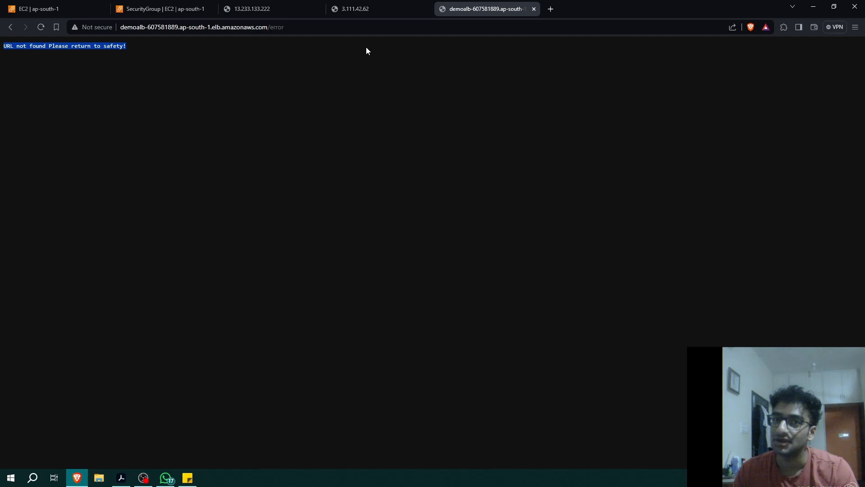
- Return to the HTTP:80 listener's details and review its listener rules
click(71, 12)
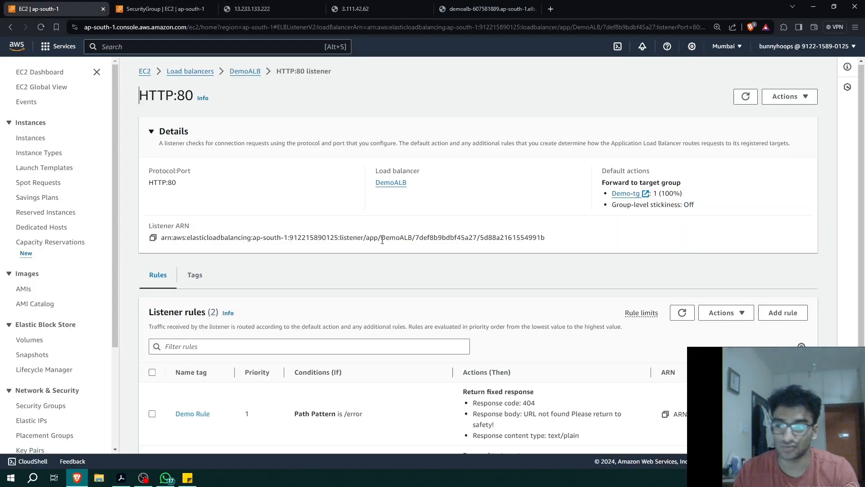
scroll(361, 239, down, 1)
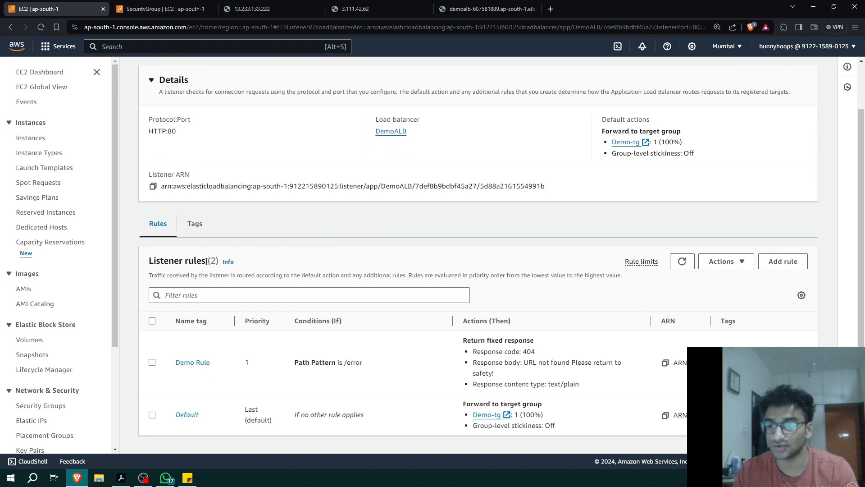
drag(207, 261, 149, 261)
click(313, 235)
scroll(305, 212, up, 1)
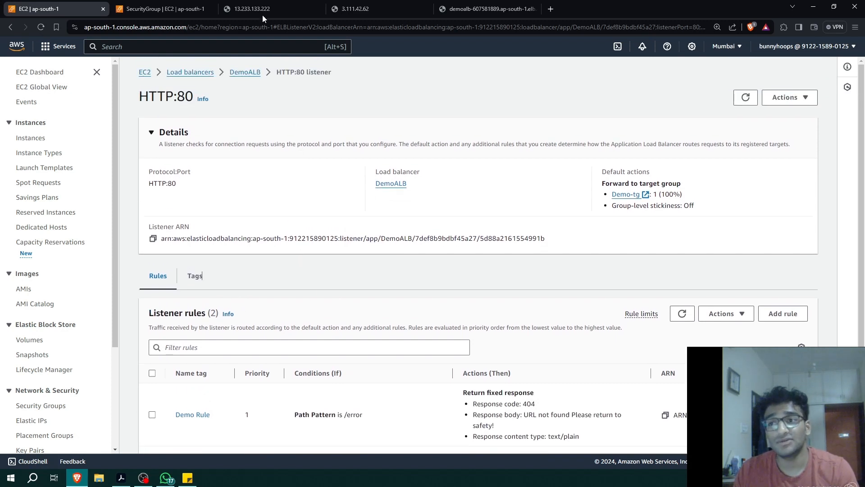
- Switch to the web server page at 13.233.133.222 and examine its direct response and address
click(261, 13)
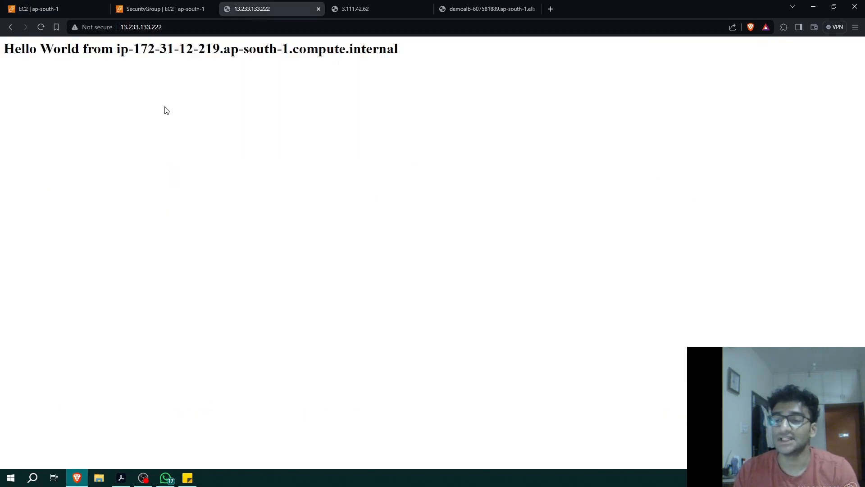
drag(398, 49, 14, 68)
click(141, 111)
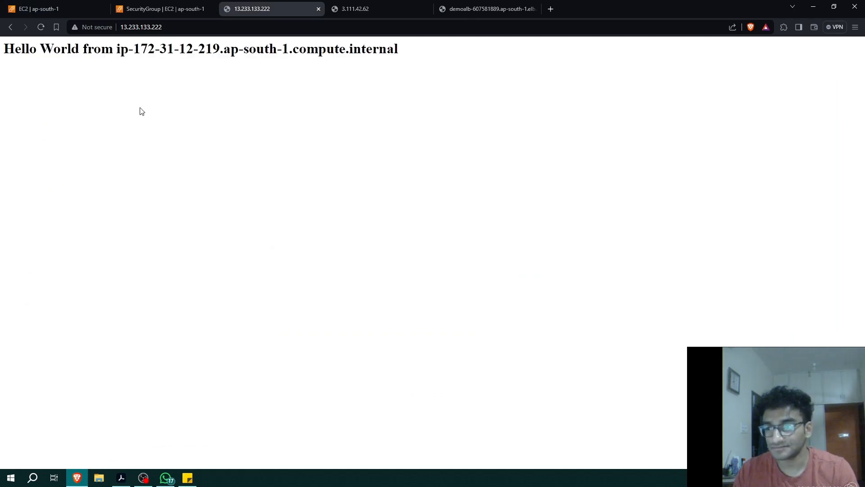
click(134, 27)
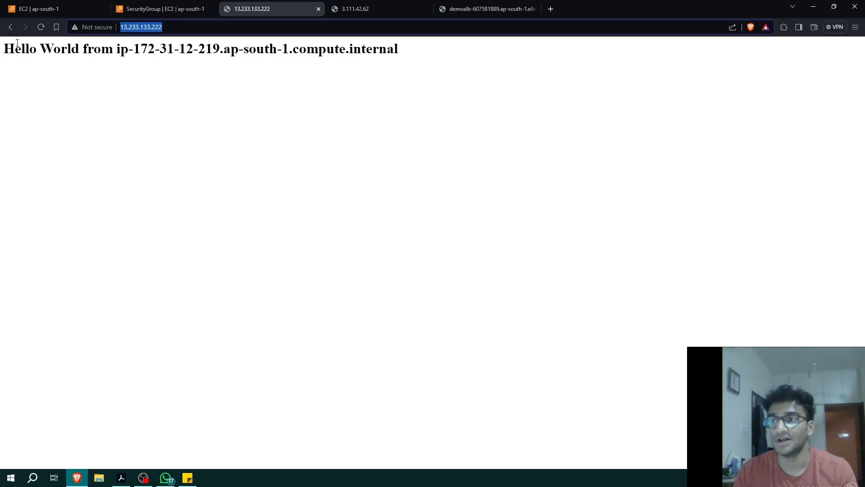
click(39, 35)
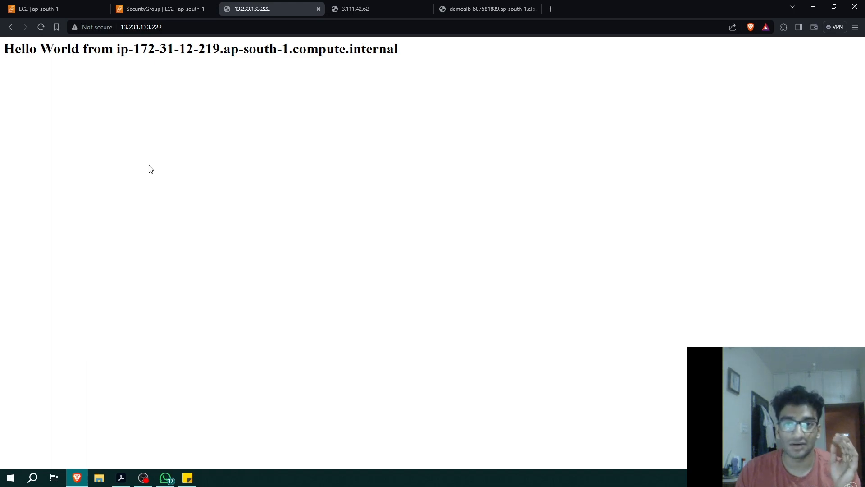
click(173, 25)
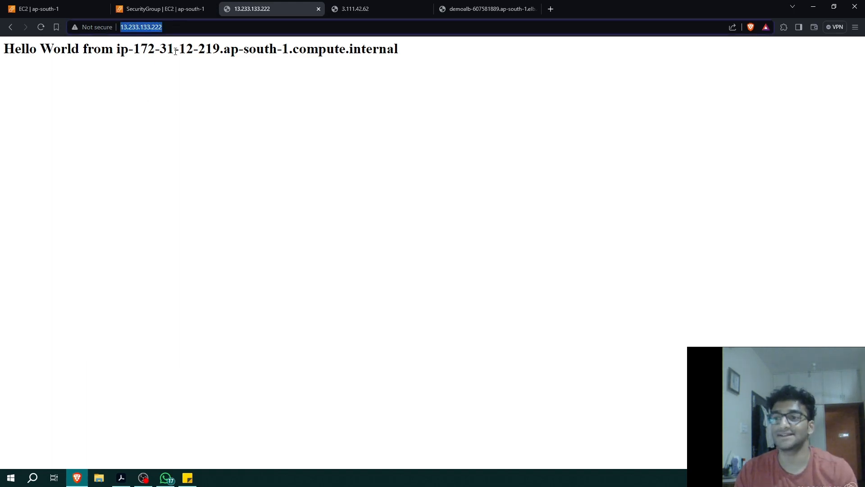
- Go back to the EC2 console, open the security group of ALB Web server 1, and start editing its inbound rules
click(71, 13)
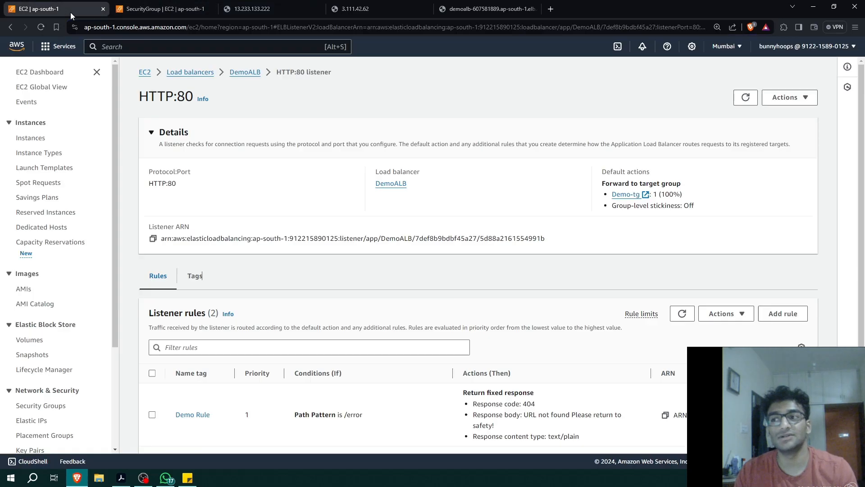
click(39, 140)
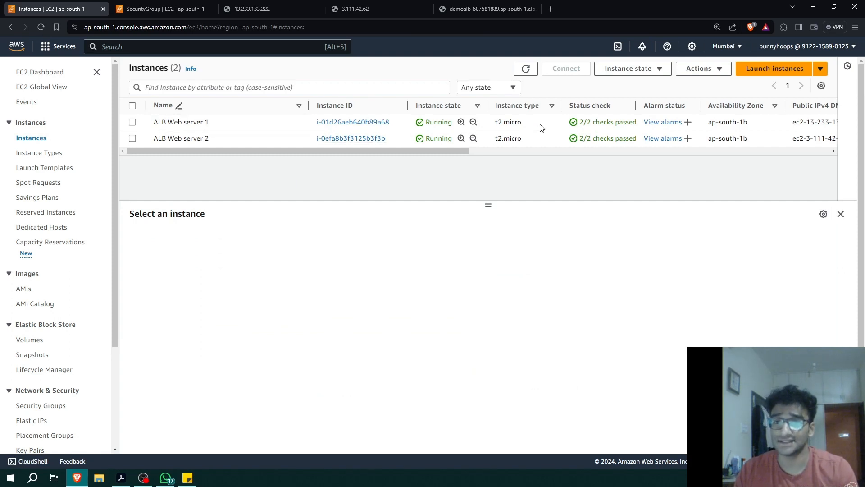
click(506, 128)
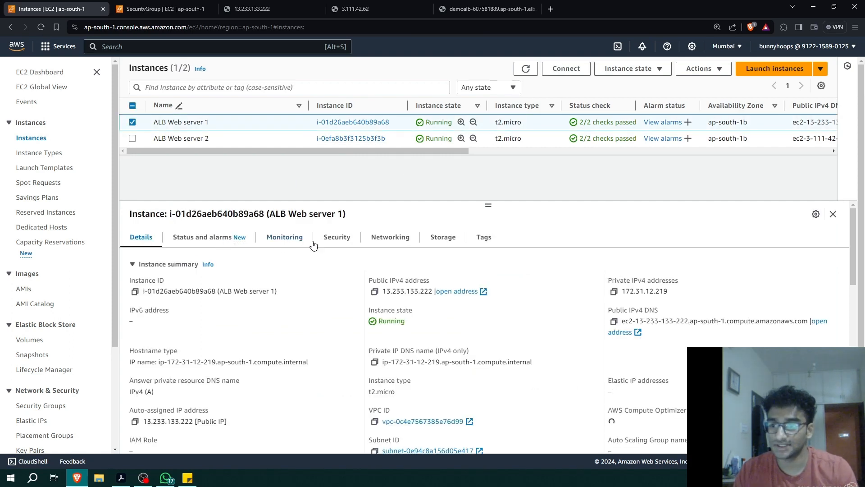
click(354, 244)
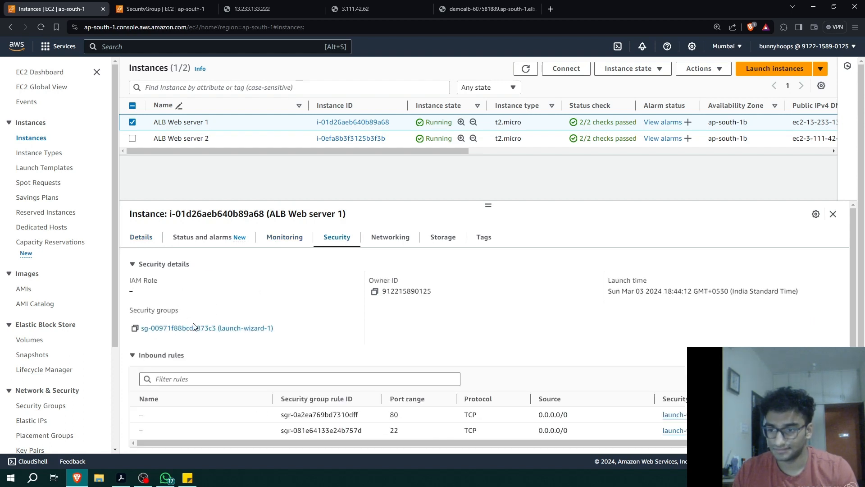
click(191, 330)
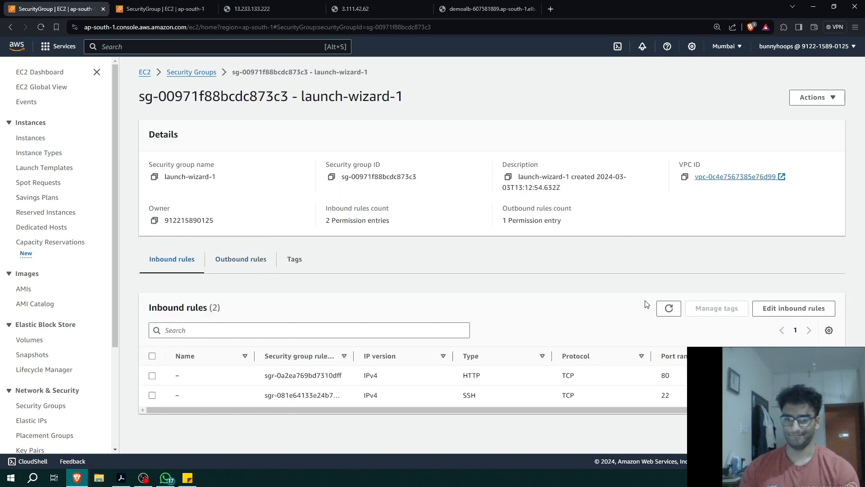
click(776, 308)
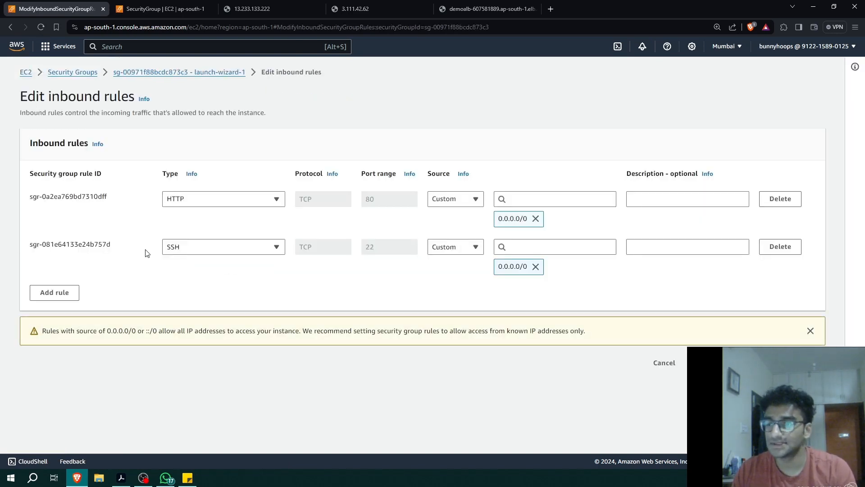
- Replace the SSH and HTTP inbound rules with one Custom TCP rule whose source is the demo-alb-sg security group, and save
click(782, 248)
click(784, 203)
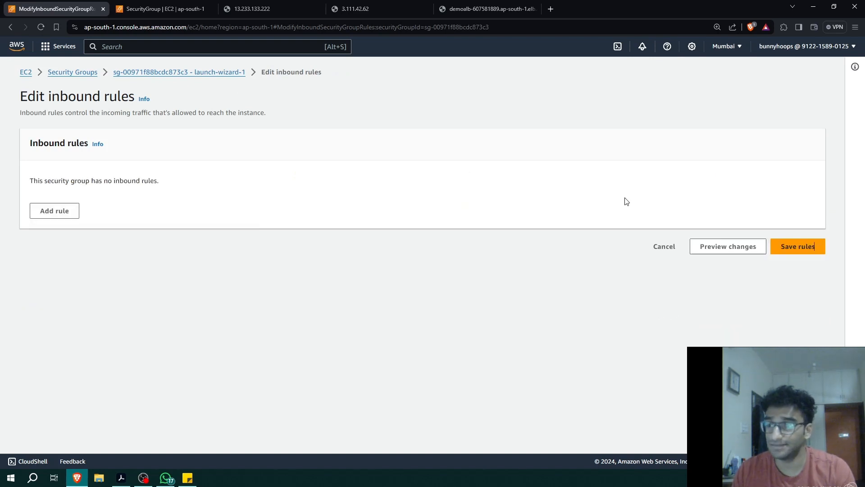
click(73, 213)
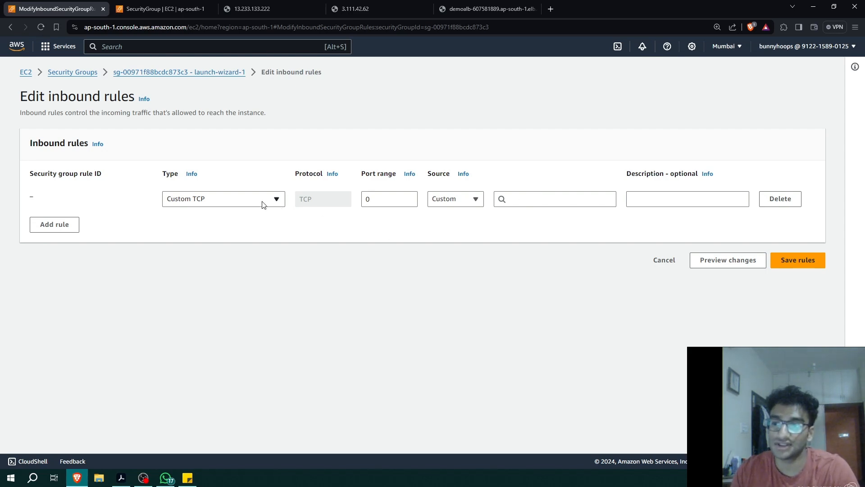
click(522, 199)
scroll(550, 275, down, 3)
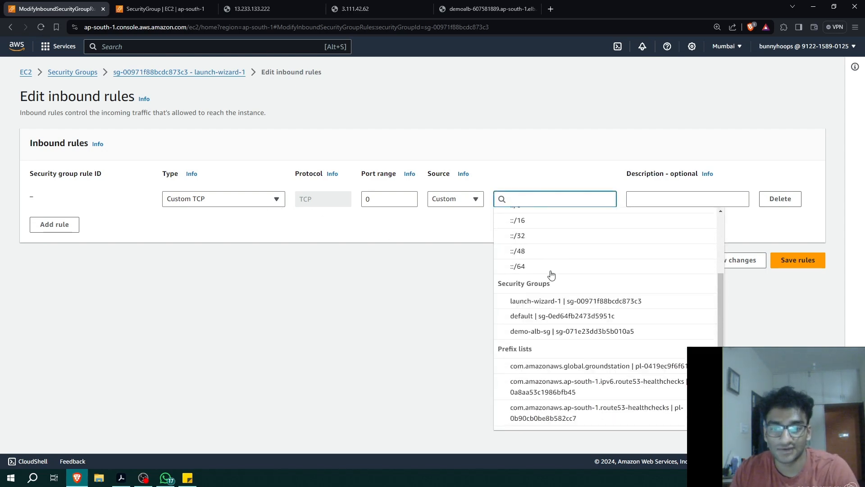
click(562, 332)
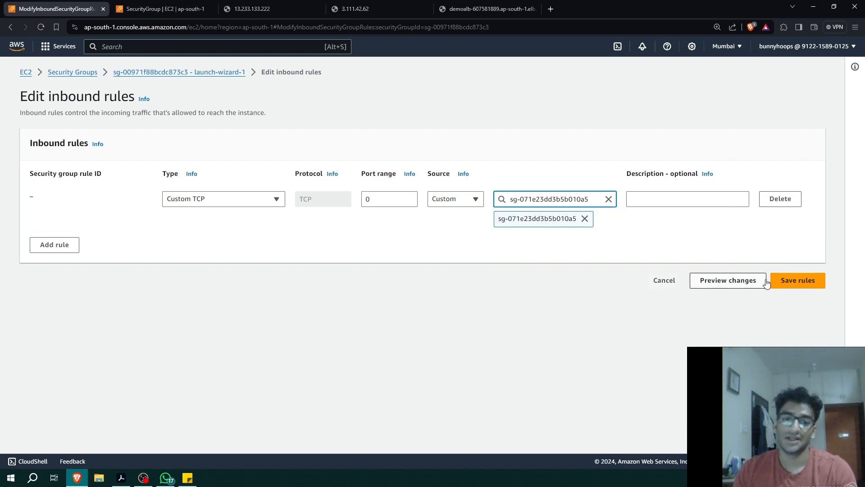
click(789, 280)
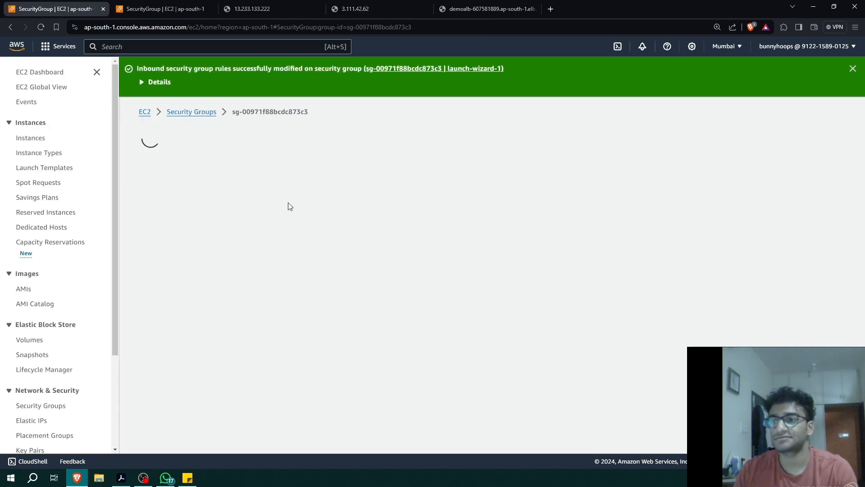
click(853, 67)
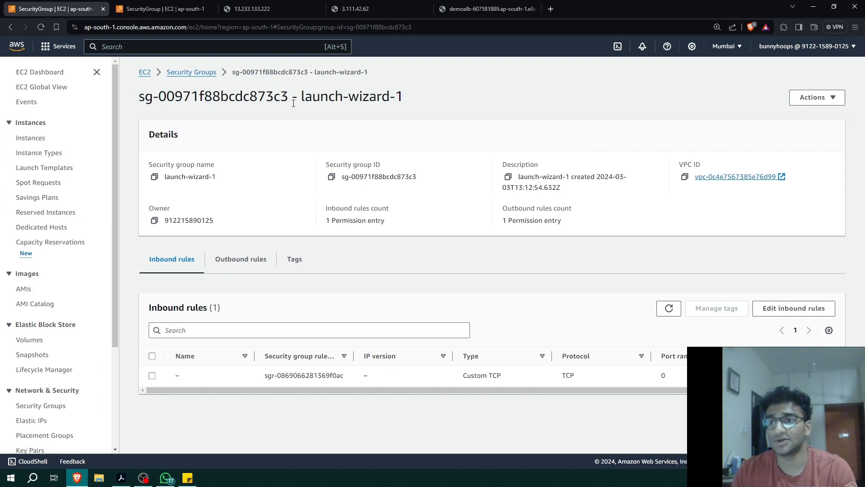
- Switch to the web server page at 13.233.133.222 and reload it to test direct access
click(263, 13)
click(121, 106)
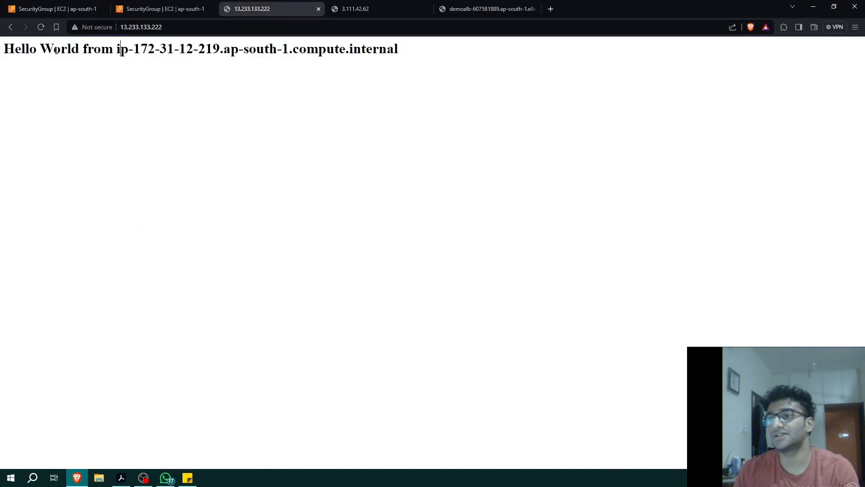
click(39, 27)
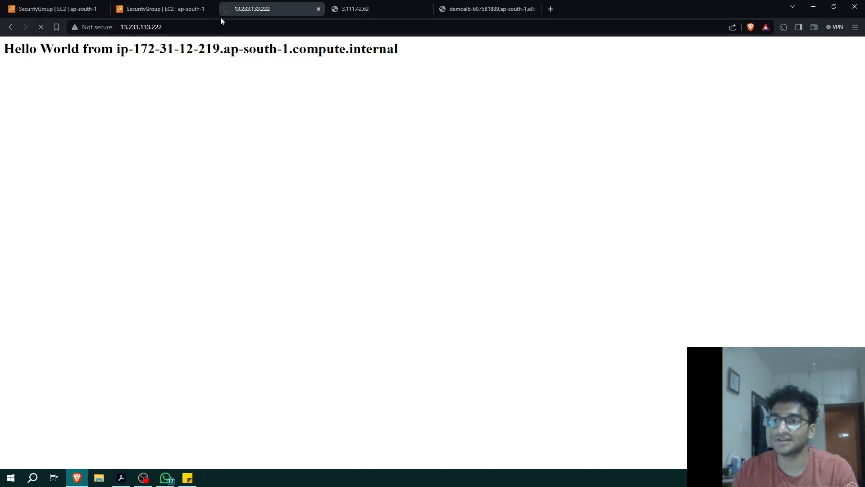
- Switch to the web server page at 3.111.42.62 and reload it to test direct access
click(379, 8)
click(41, 27)
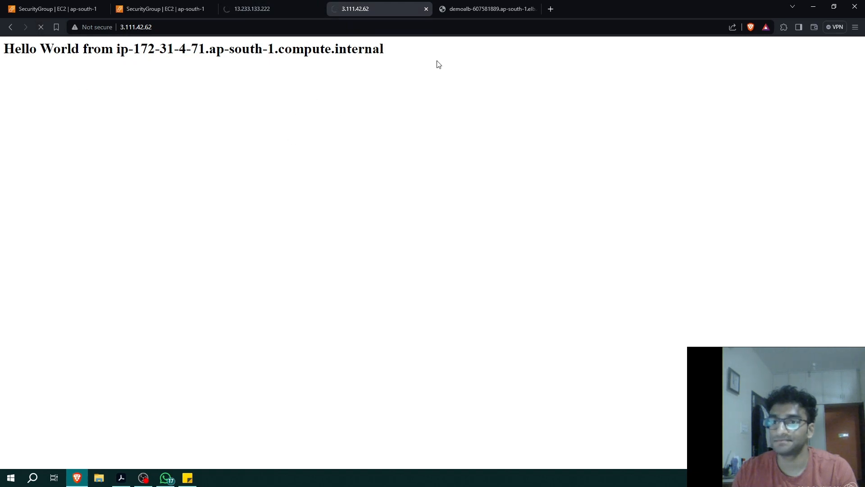
- Switch to the DemoALB page, remove /error from its address, and load the load balancer's root URL
click(490, 10)
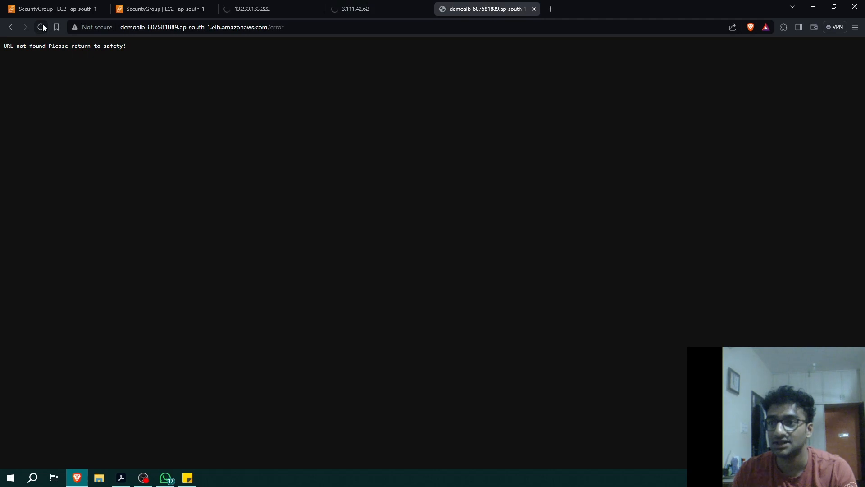
click(293, 27)
click(299, 28)
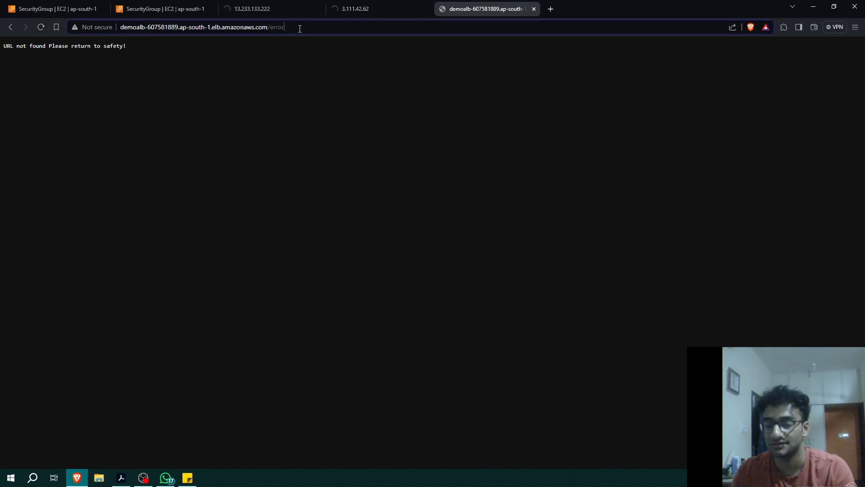
key(BackSpace)
key(BackSpace)
key(BackSpace)
key(BackSpace)
key(BackSpace)
key(BackSpace)
key(Return)
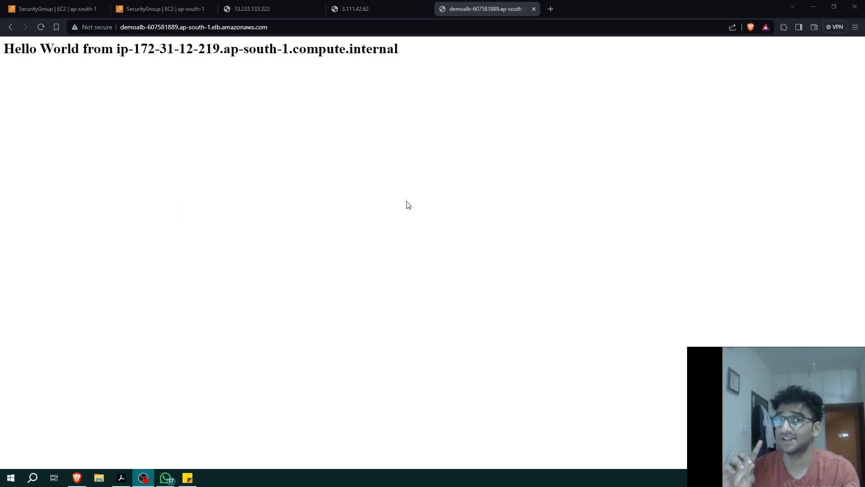
- Return to the EC2 instances, open the launch-wizard-1 security group of ALB Web server 1, and start editing its inbound rules
click(155, 10)
click(30, 139)
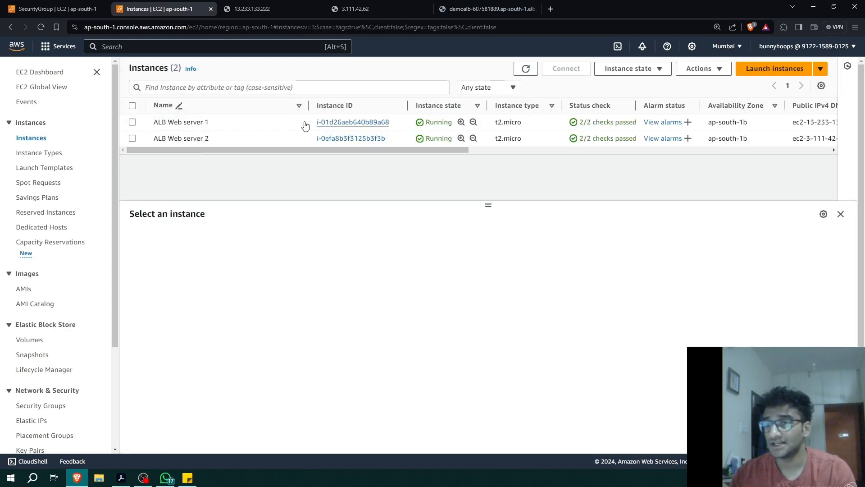
click(292, 123)
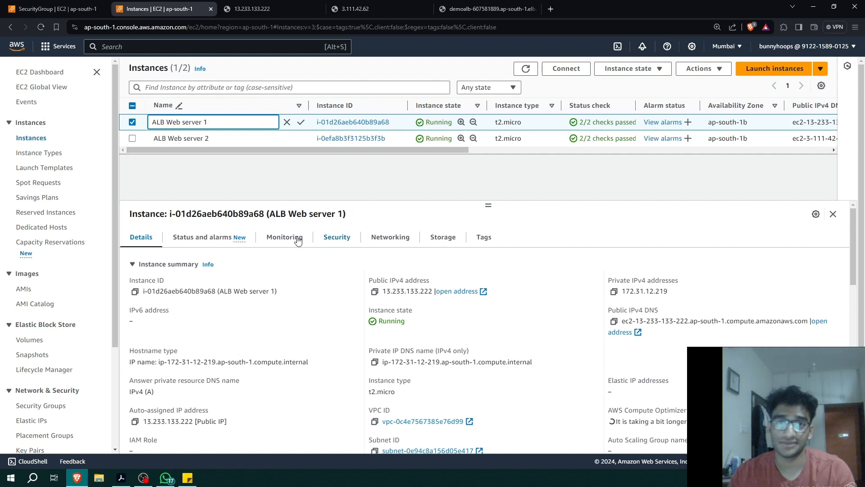
click(336, 238)
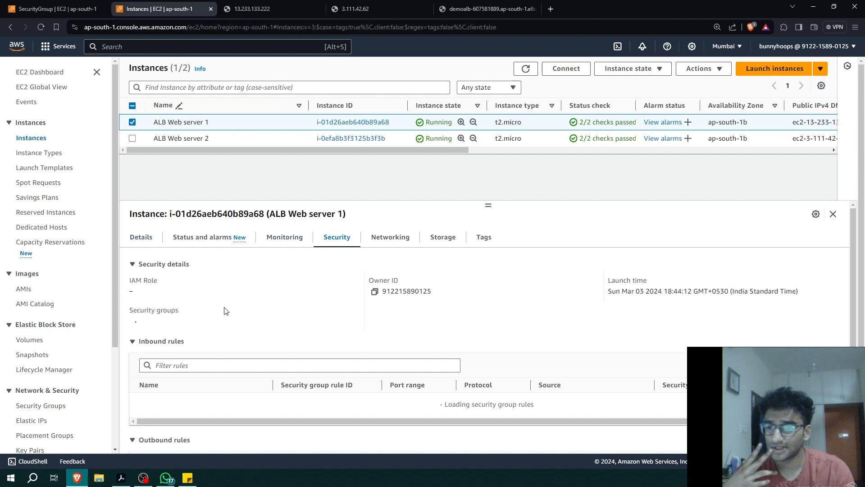
scroll(232, 318, down, 2)
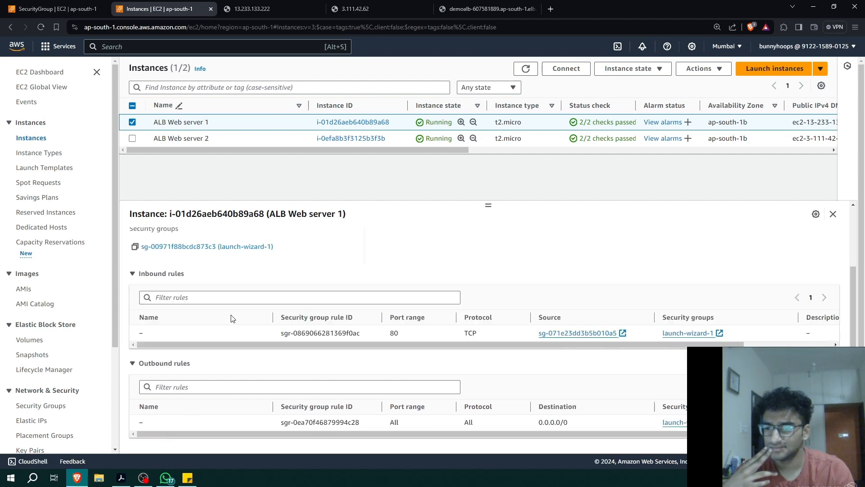
click(238, 247)
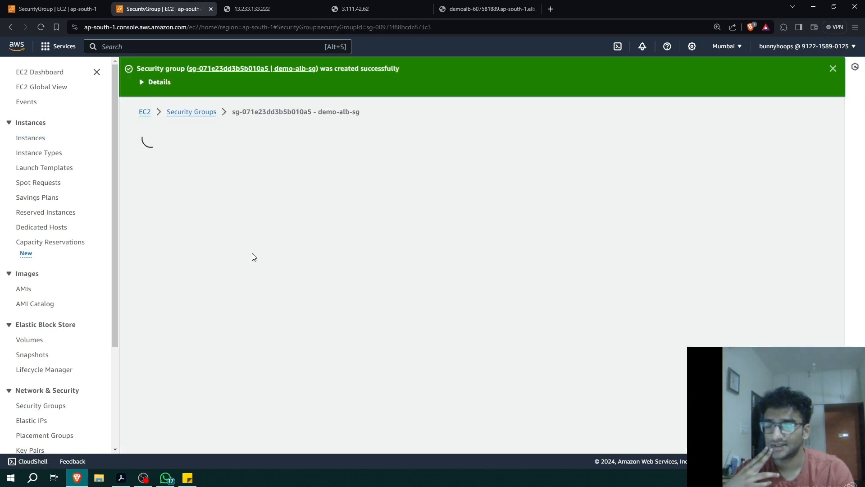
click(766, 346)
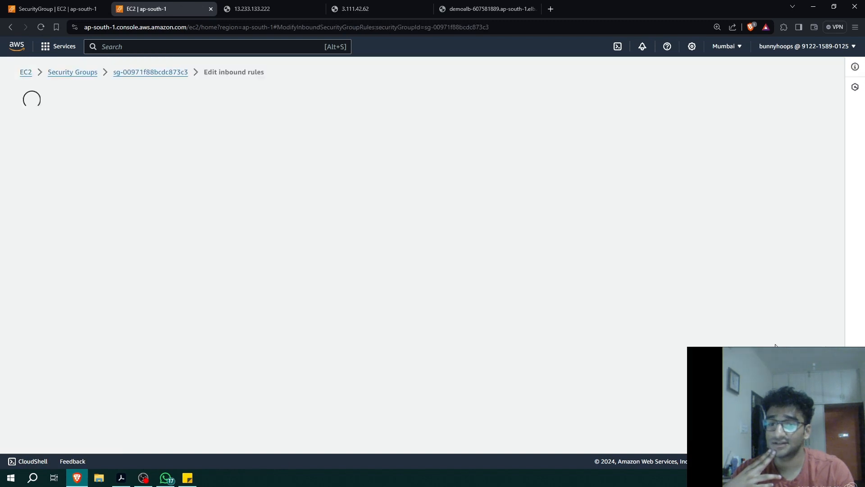
- Try changing the inbound rule's type to Custom TCP, return it to HTTP, try to save, and cancel the edit
click(246, 205)
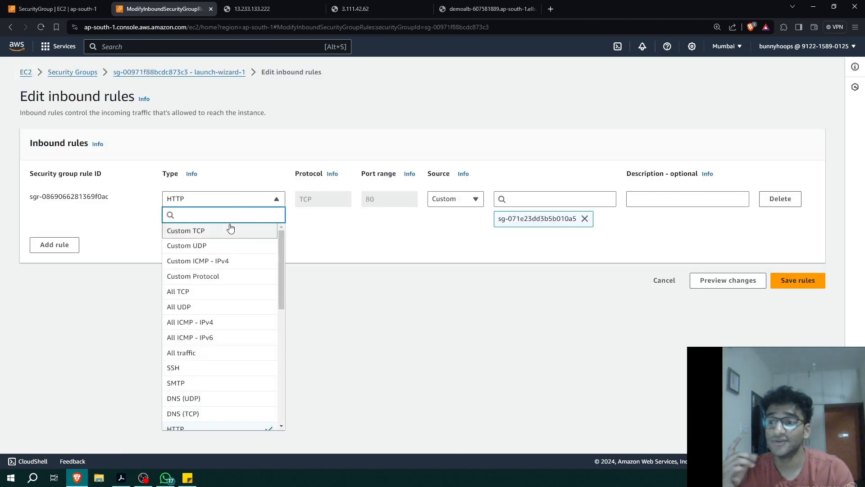
click(213, 228)
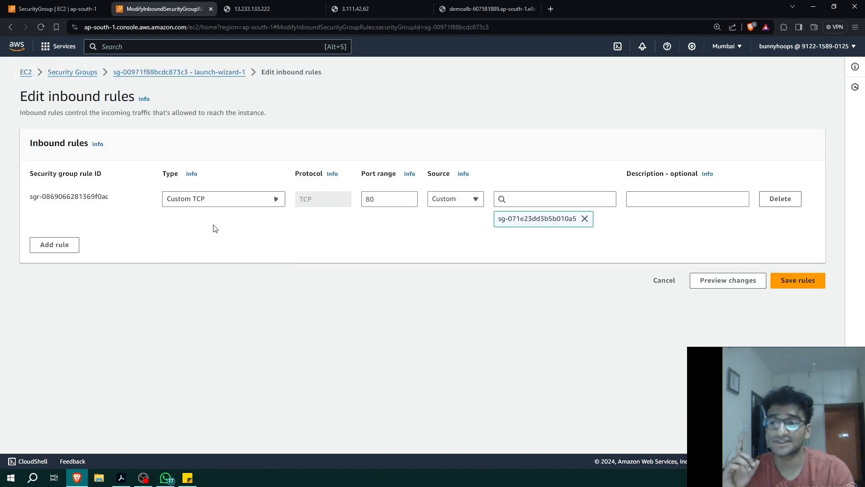
click(230, 203)
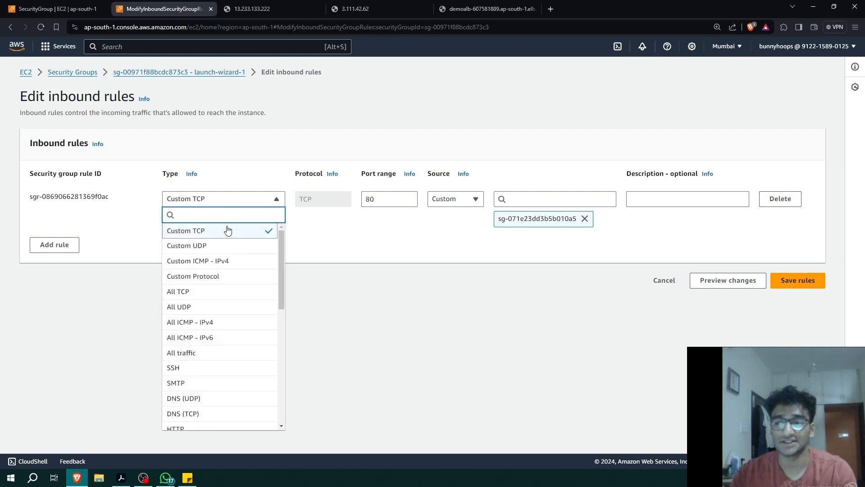
scroll(224, 270, down, 3)
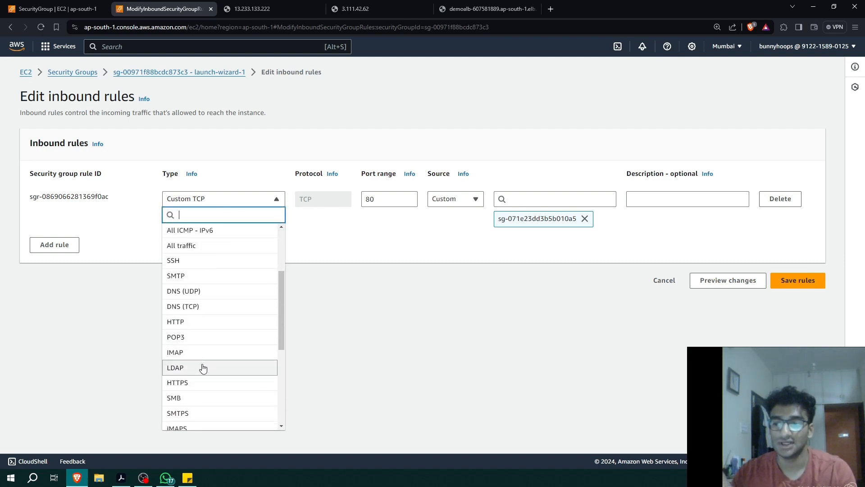
scroll(201, 365, down, 2)
scroll(202, 351, up, 2)
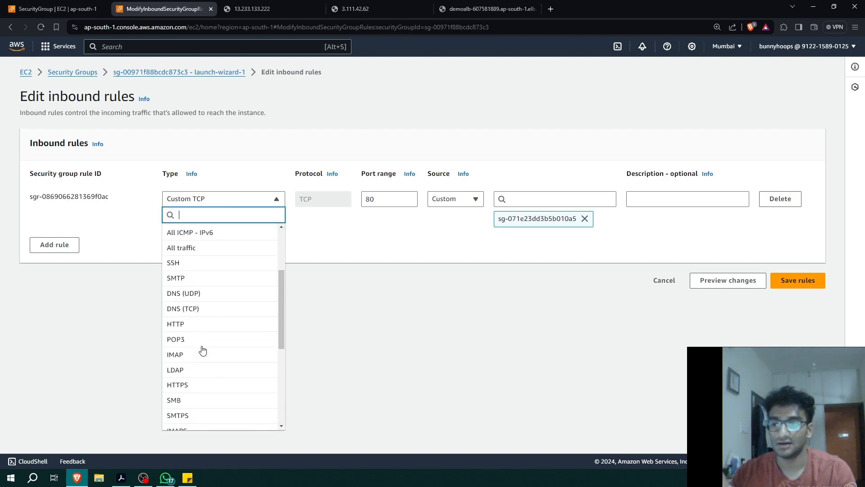
click(187, 323)
click(811, 287)
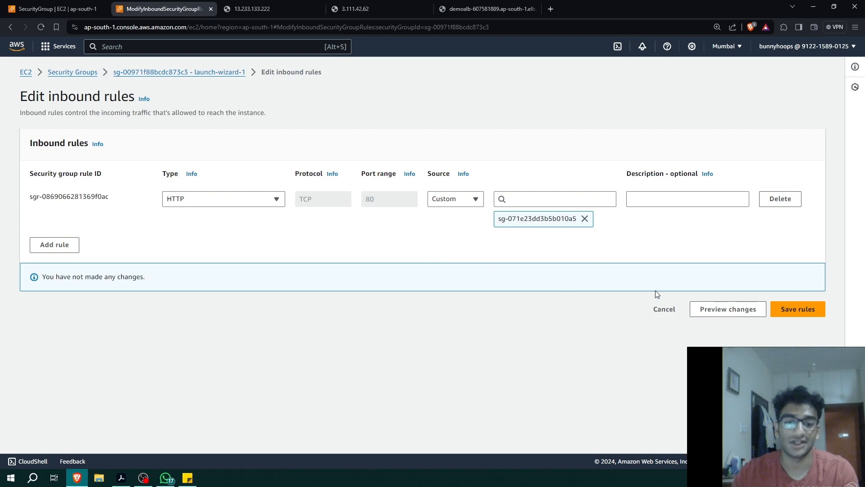
click(661, 309)
- Switch to the DemoALB page and reload it repeatedly to check how requests are distributed between the web servers
click(485, 9)
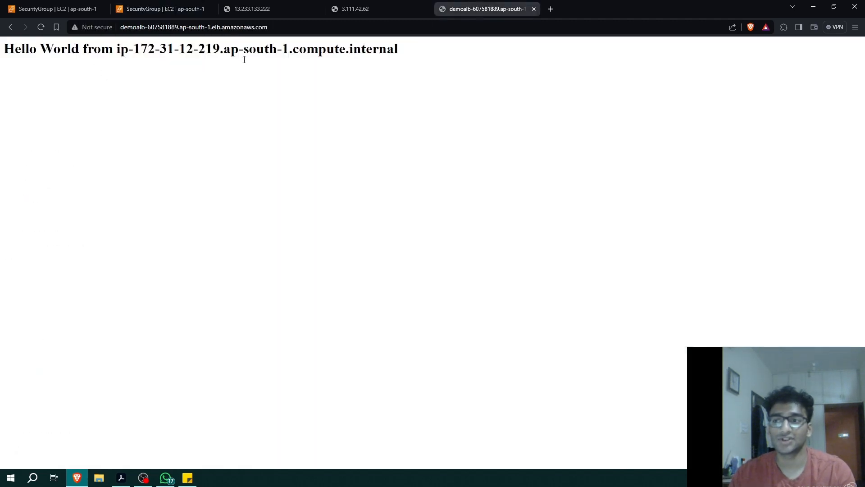
click(41, 28)
click(41, 27)
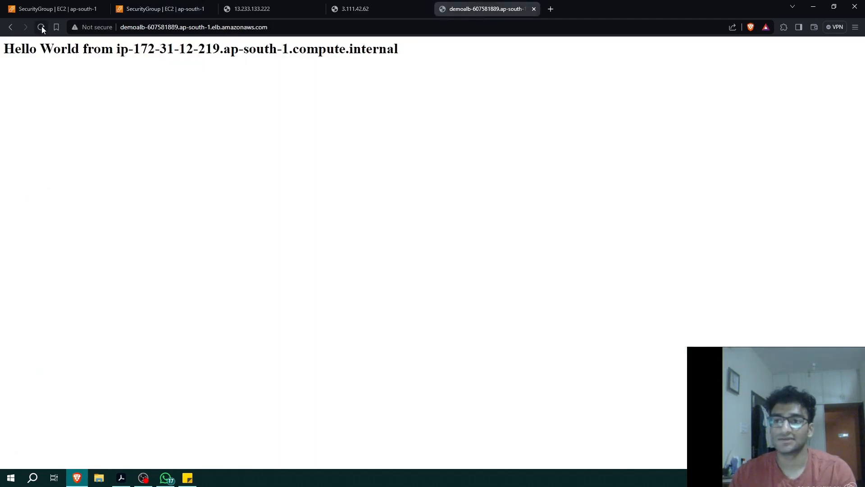
click(41, 27)
click(41, 28)
click(41, 27)
click(41, 28)
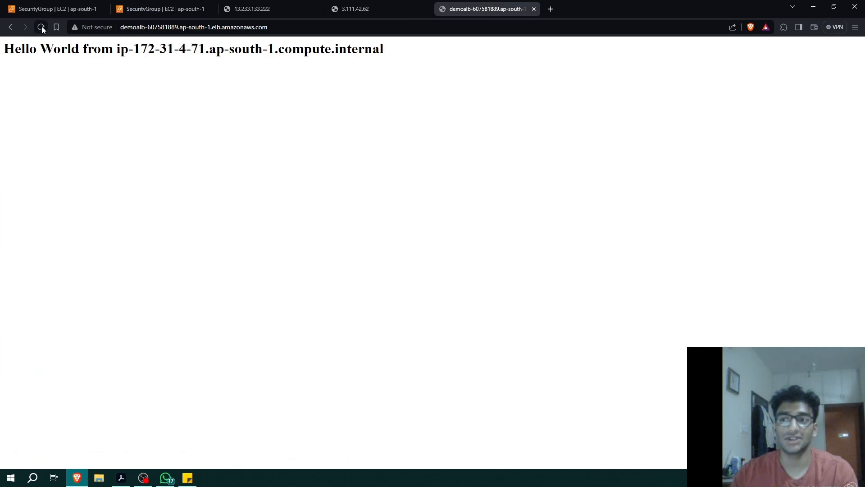
click(41, 28)
click(41, 27)
- Reload the web server pages at 3.111.42.62 and 13.233.133.222 to retest direct access
click(345, 10)
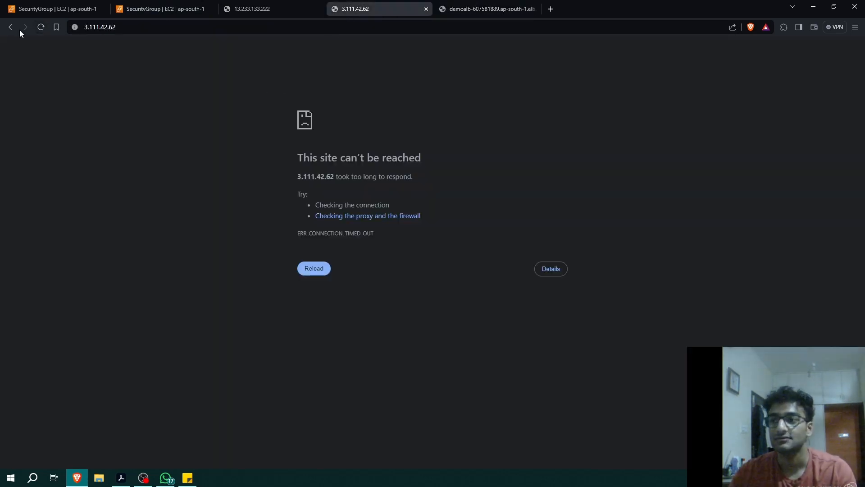
click(41, 28)
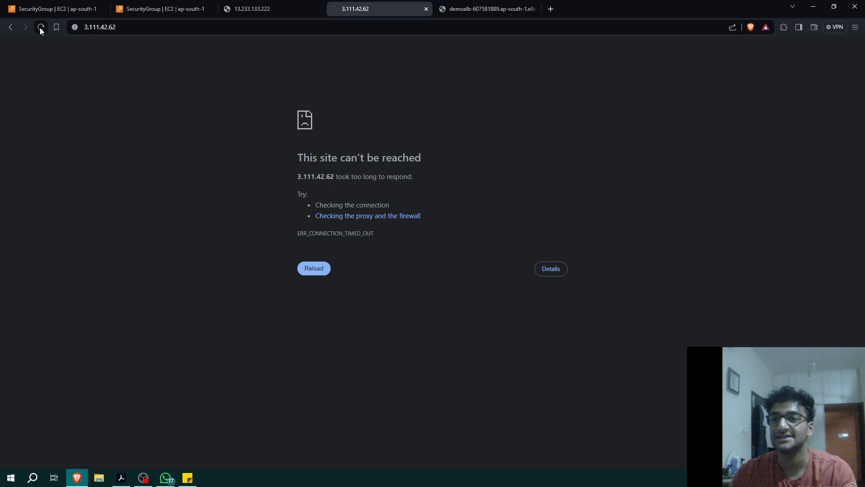
click(268, 10)
key(F5)
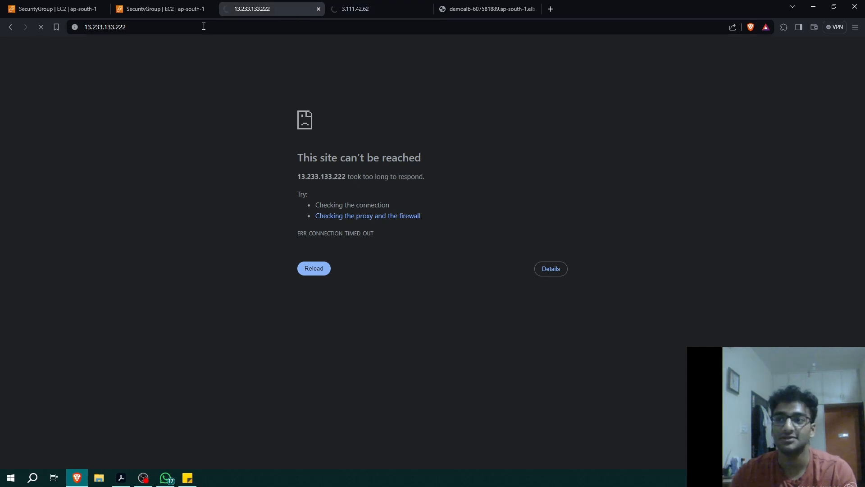
- Go back to the EC2 console and find the Load Balancing section
click(167, 10)
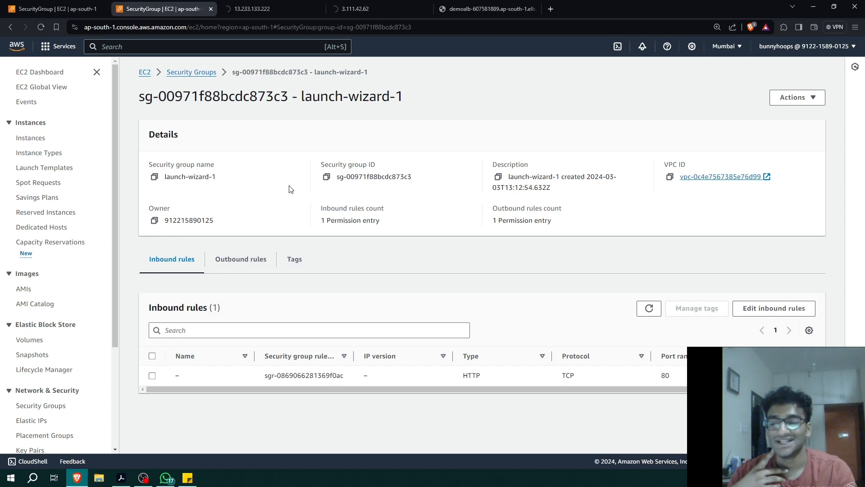
scroll(53, 272, down, 1)
scroll(52, 272, down, 3)
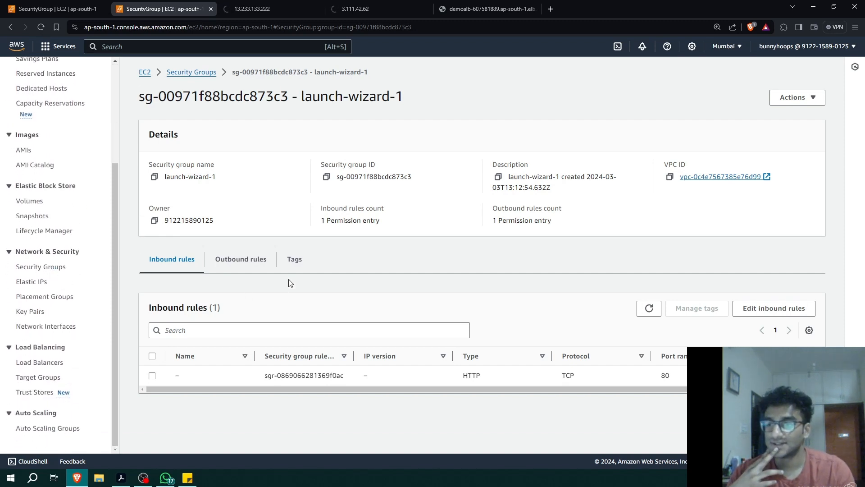